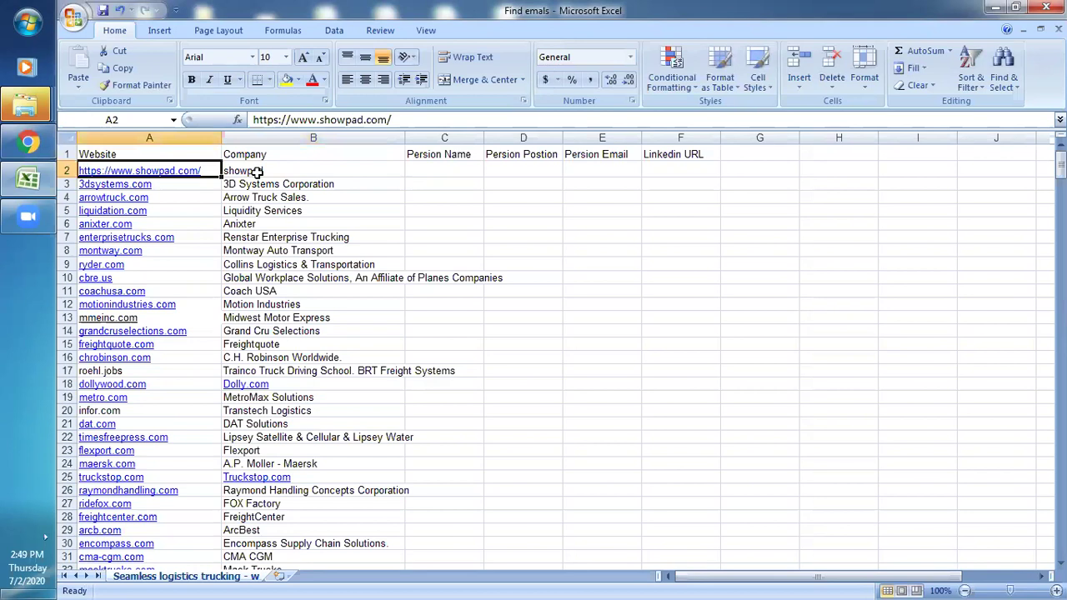
left_click(257, 171)
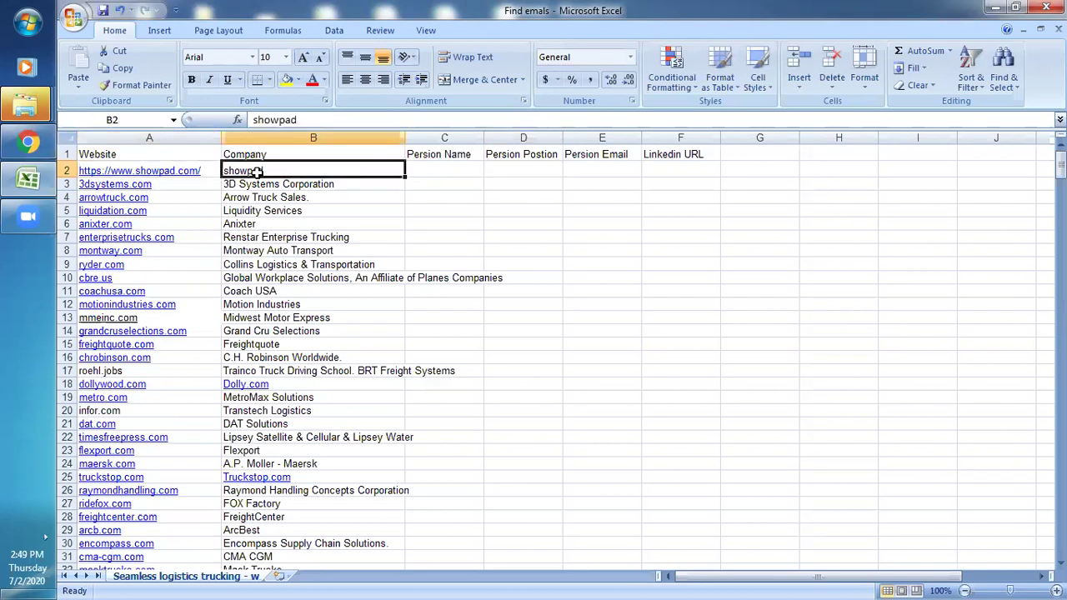
key("Right")
key("Right")
left_click(7, 156)
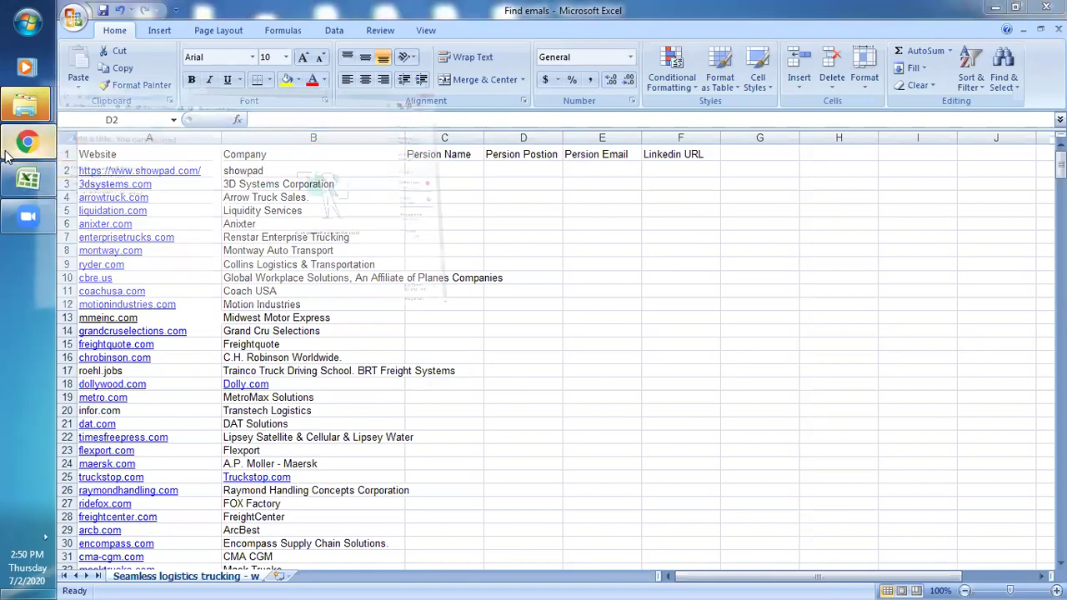
left_click(7, 156)
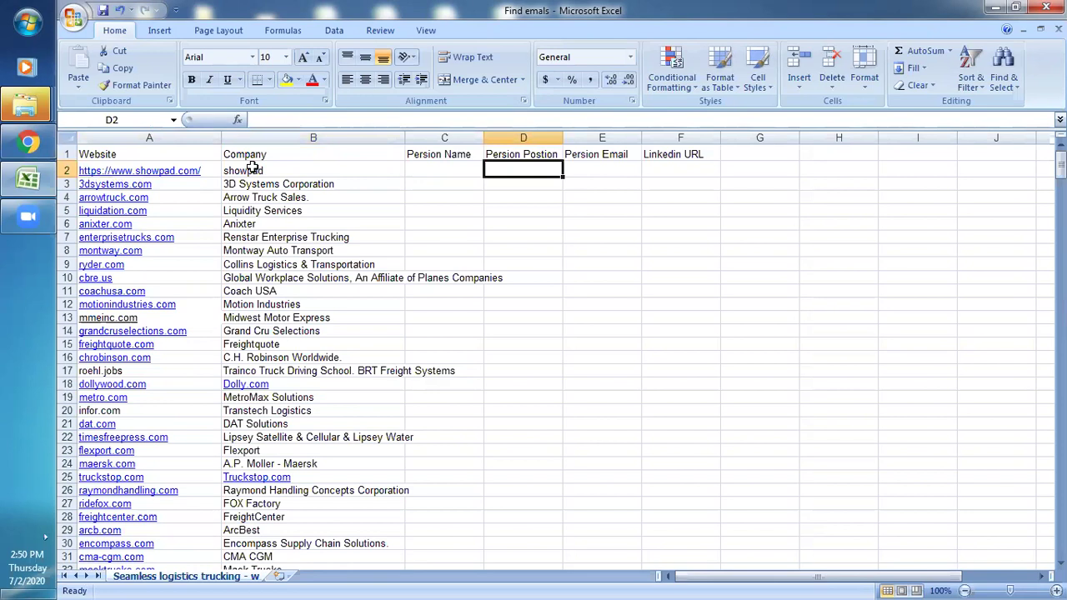
Copy the company name showpad from cell B2
double_click(295, 170)
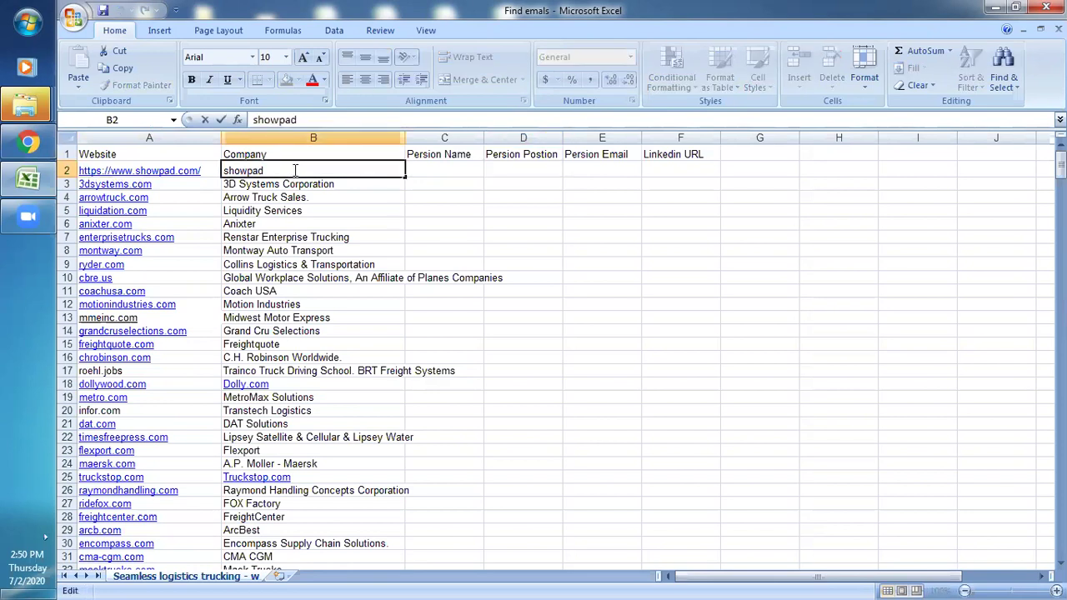
double_click(296, 170)
right_click(295, 170)
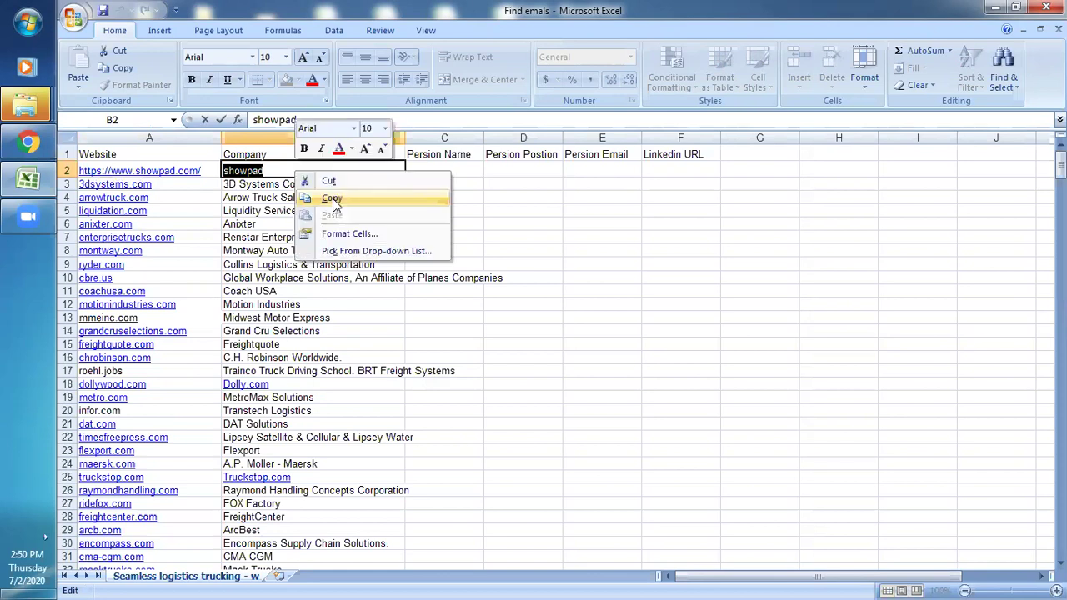
left_click(203, 165)
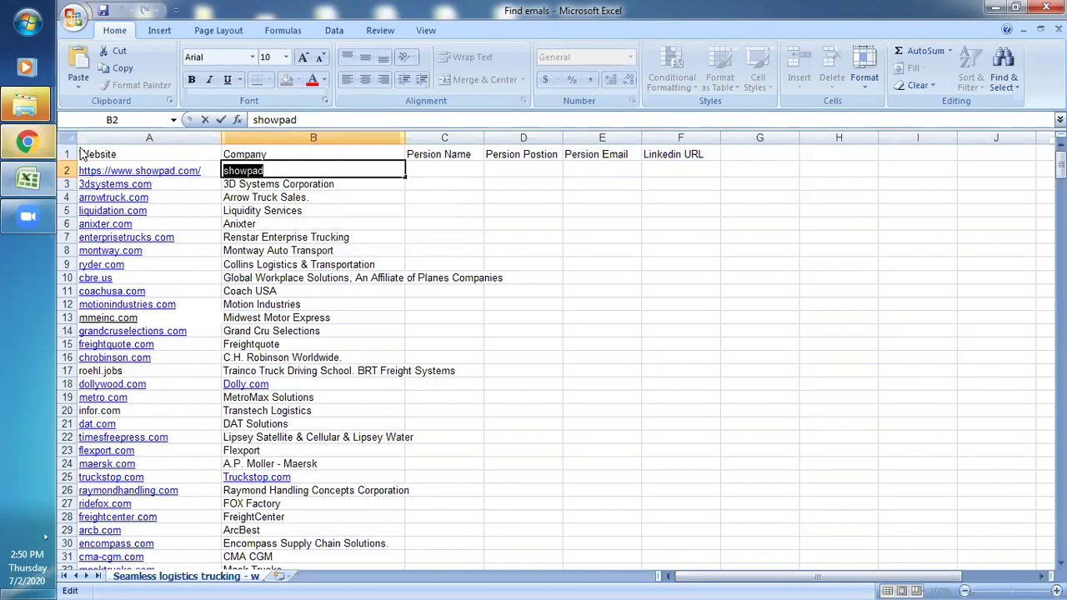
Switch to Chrome, search Google for the copied name showpad, and open the company's official website in a new tab
key("alt+Tab")
left_click(278, 7)
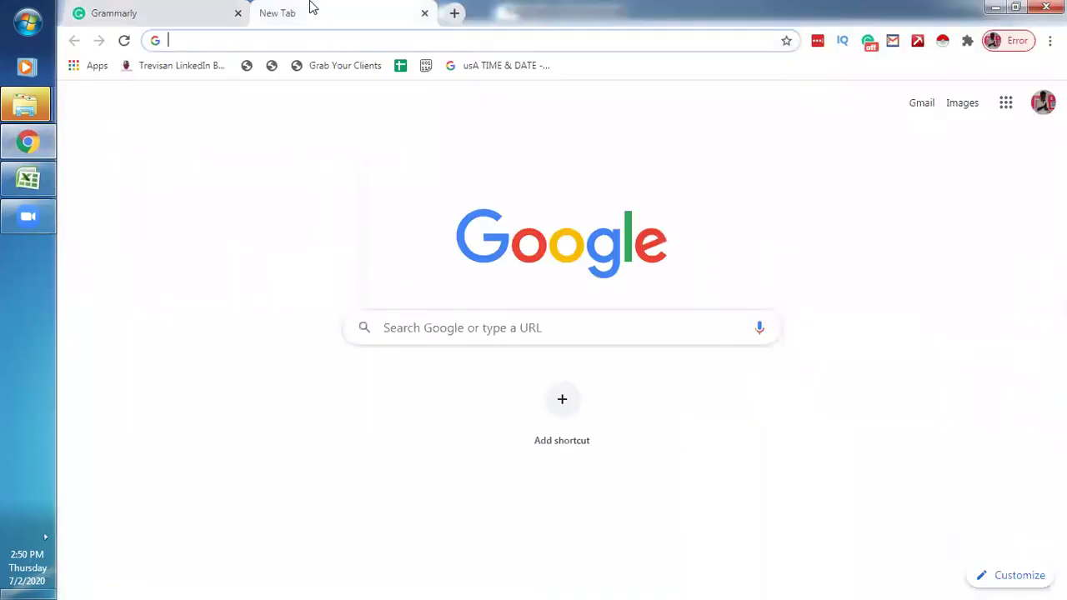
key("ctrl+v")
key("Return")
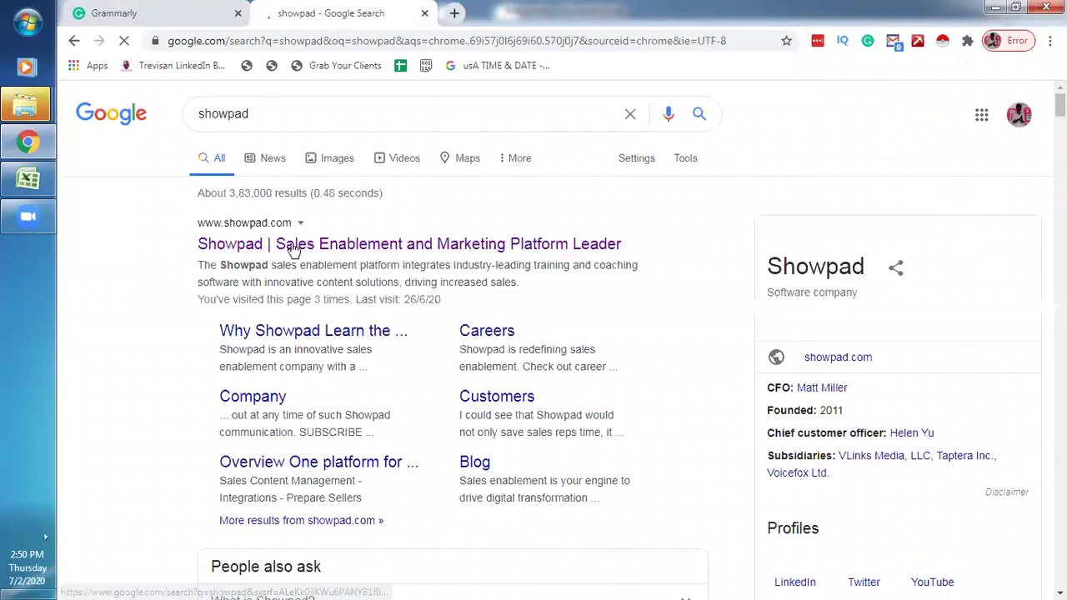
left_click(300, 248, "ctrl")
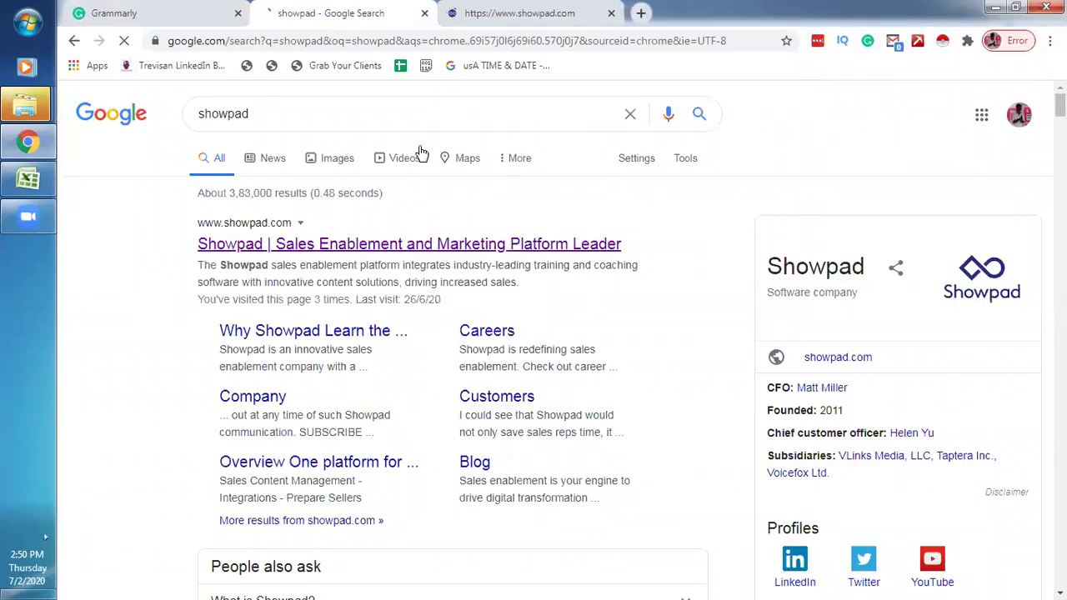
left_click(536, 10)
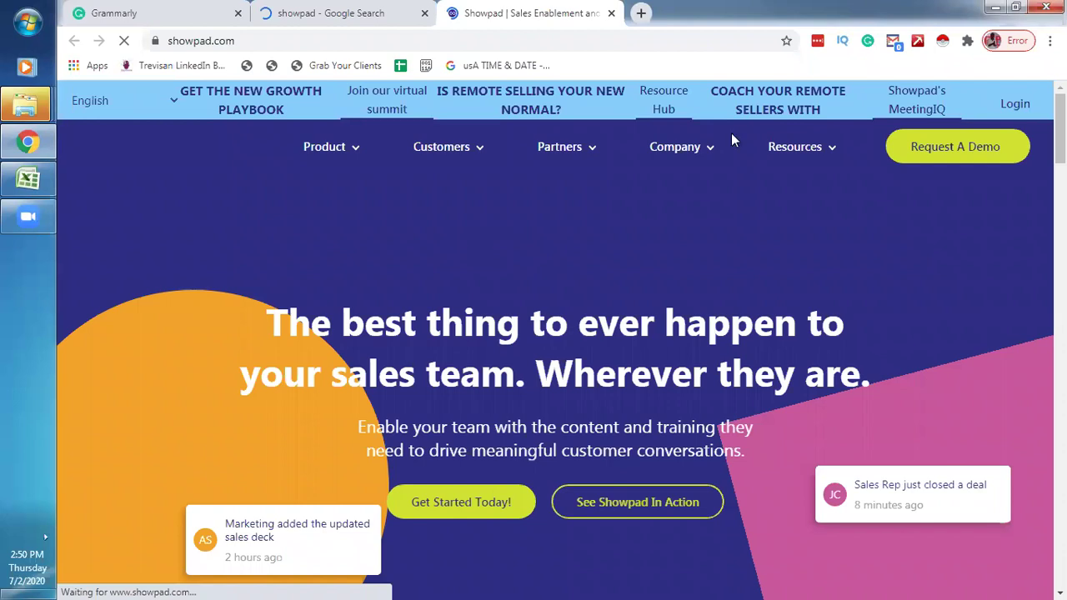
Look over the Showpad homepage and open the Team page from its footer links
scroll(731, 139, "down", 4)
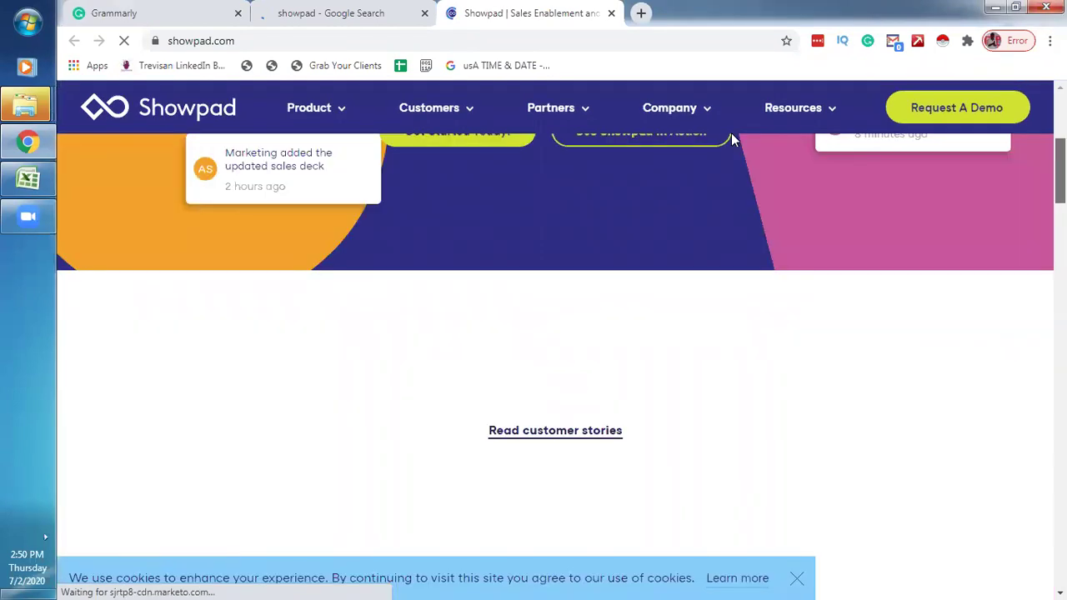
scroll(731, 139, "up", 2)
scroll(425, 147, "up", 2)
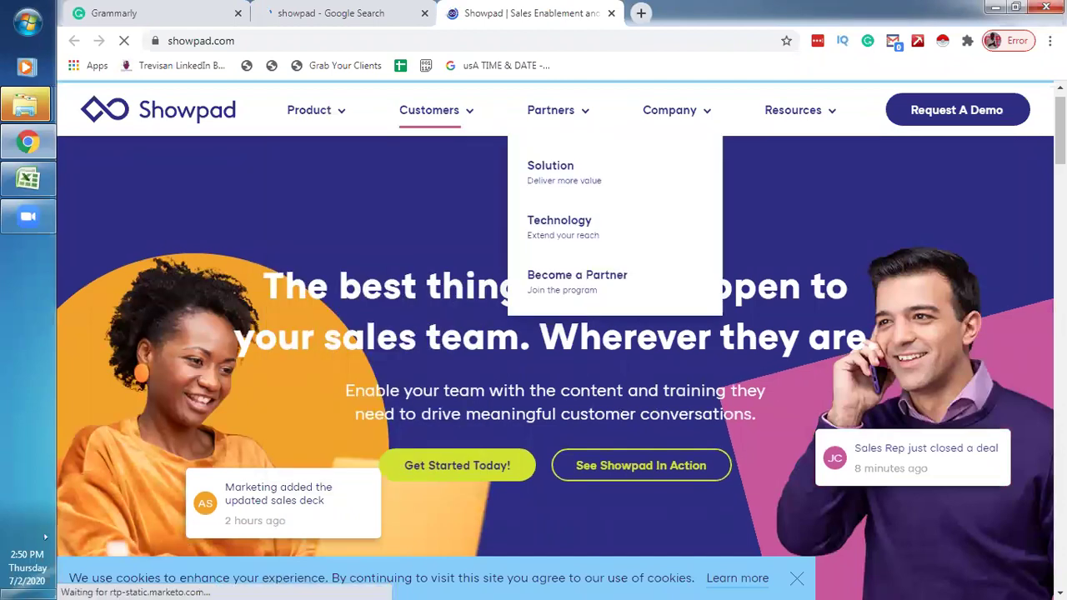
scroll(556, 333, "down", 5)
scroll(555, 333, "down", 5)
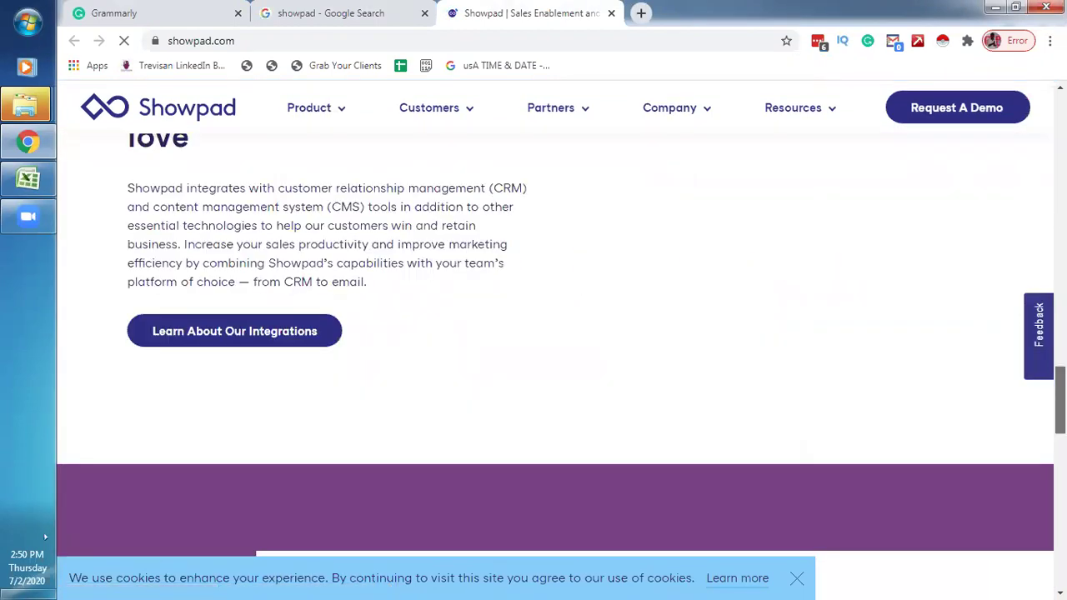
scroll(555, 334, "down", 5)
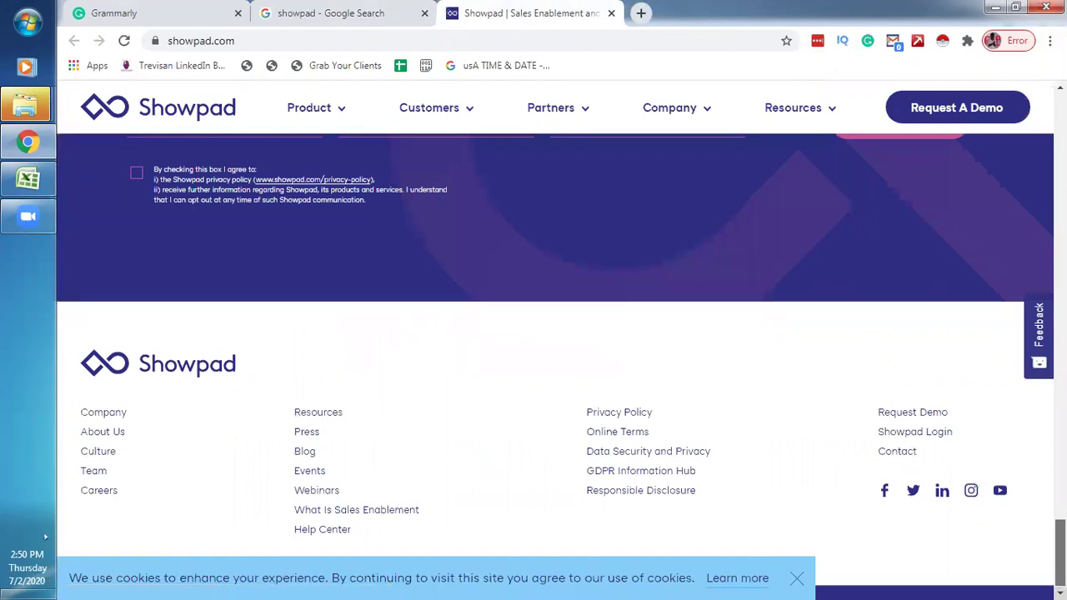
left_click(111, 451)
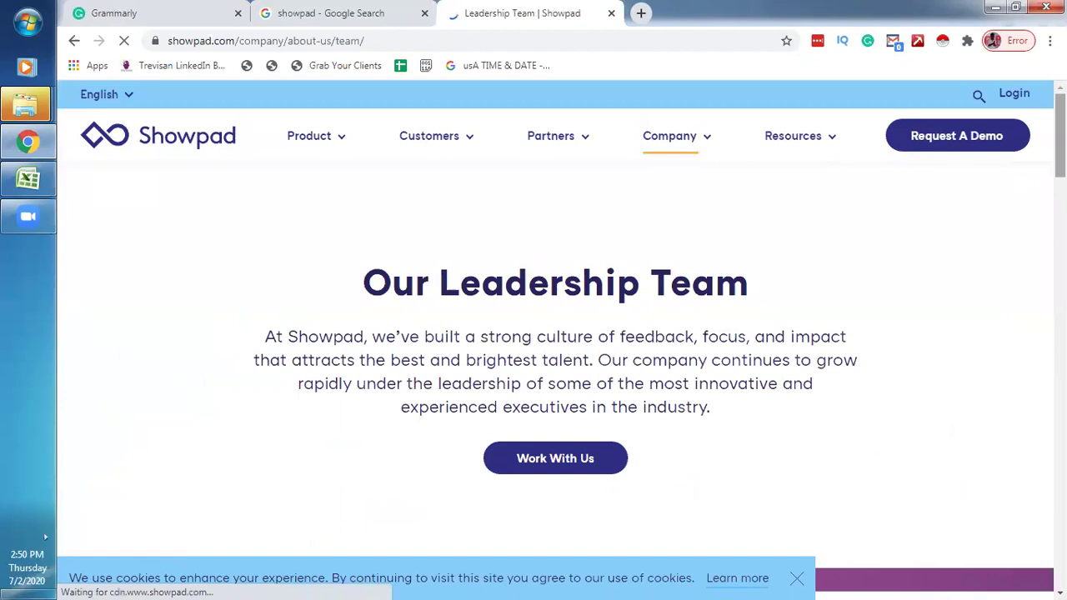
Open the CEO and Co-Founder's page from the executive team section and find the social profile links under the biography
scroll(555, 358, "down", 5)
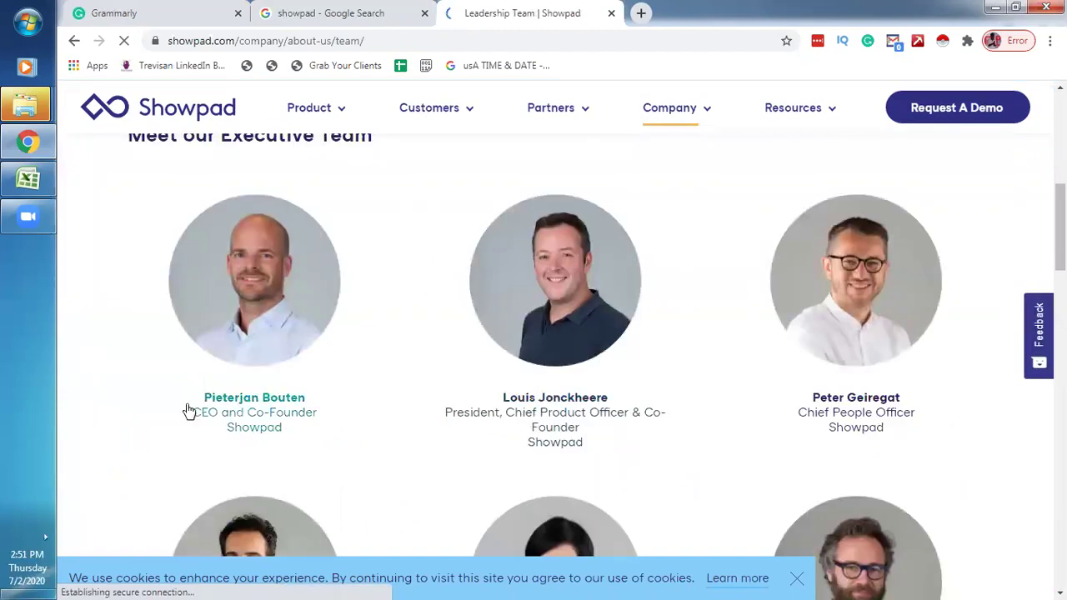
left_click(259, 400)
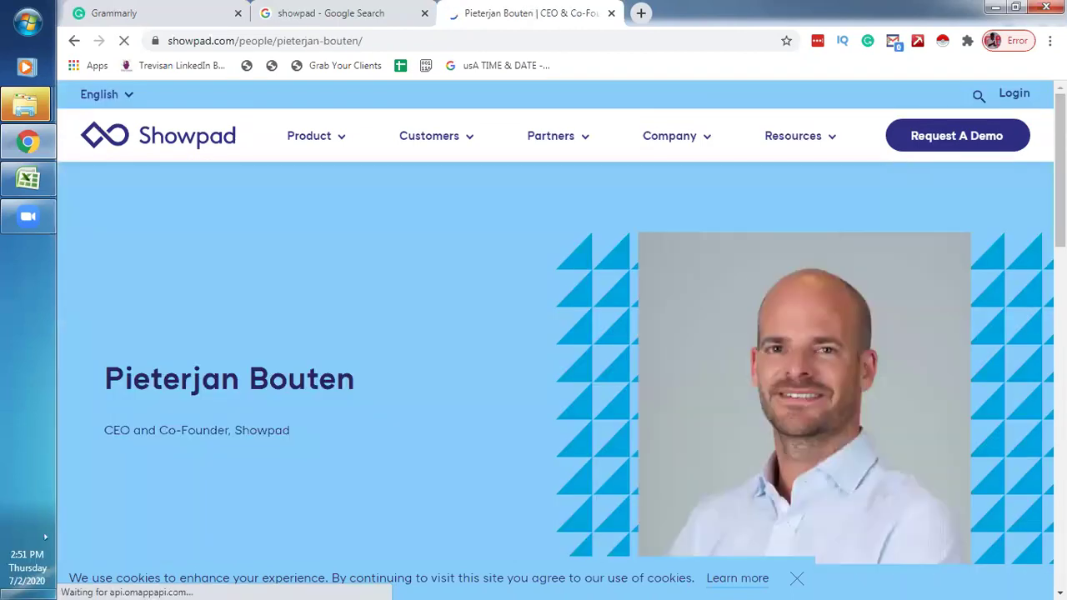
scroll(555, 333, "down", 3)
scroll(555, 367, "down", 5)
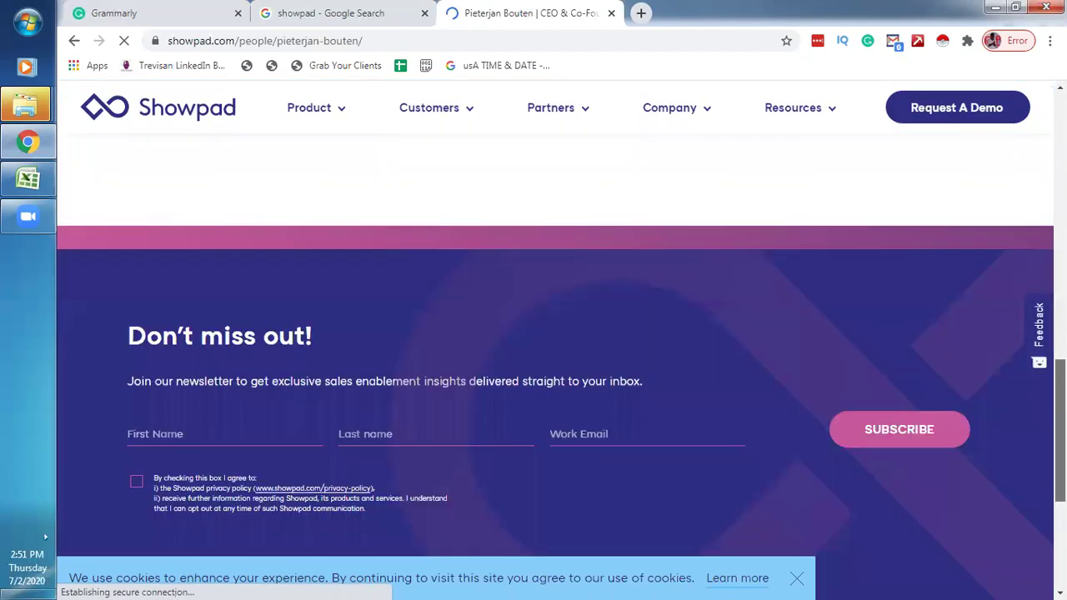
scroll(554, 333, "up", 5)
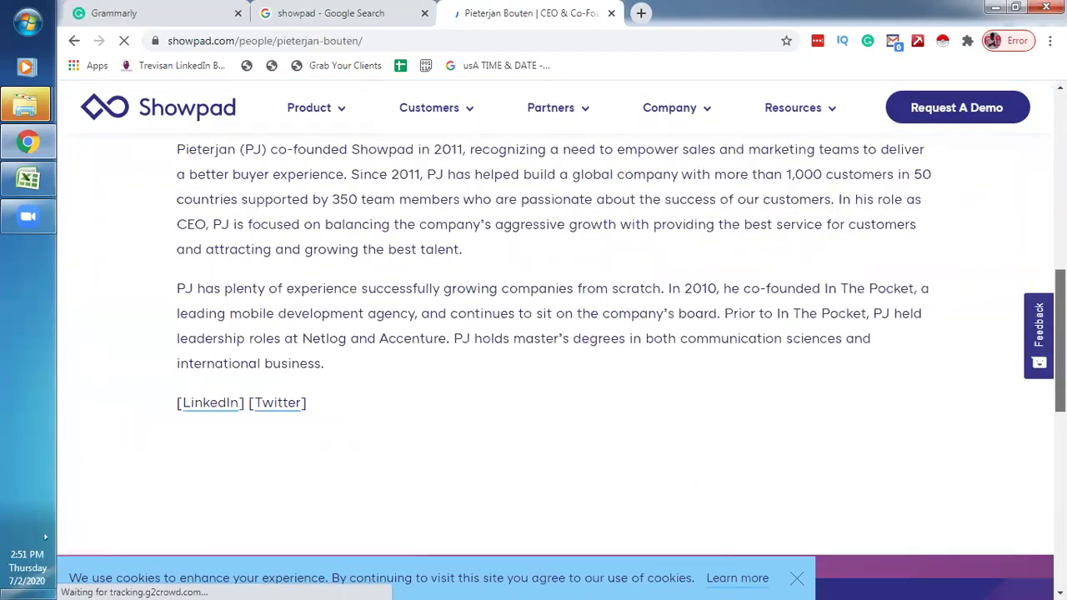
scroll(554, 333, "down", 3)
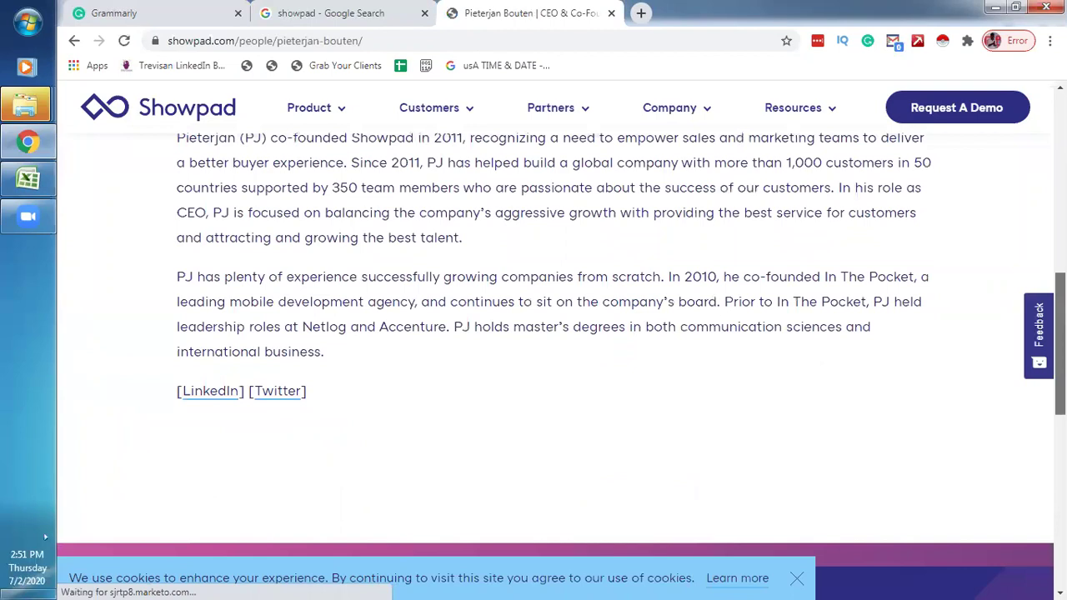
Open the CEO's LinkedIn profile from the biography page in a new tab and switch to it
right_click(206, 391)
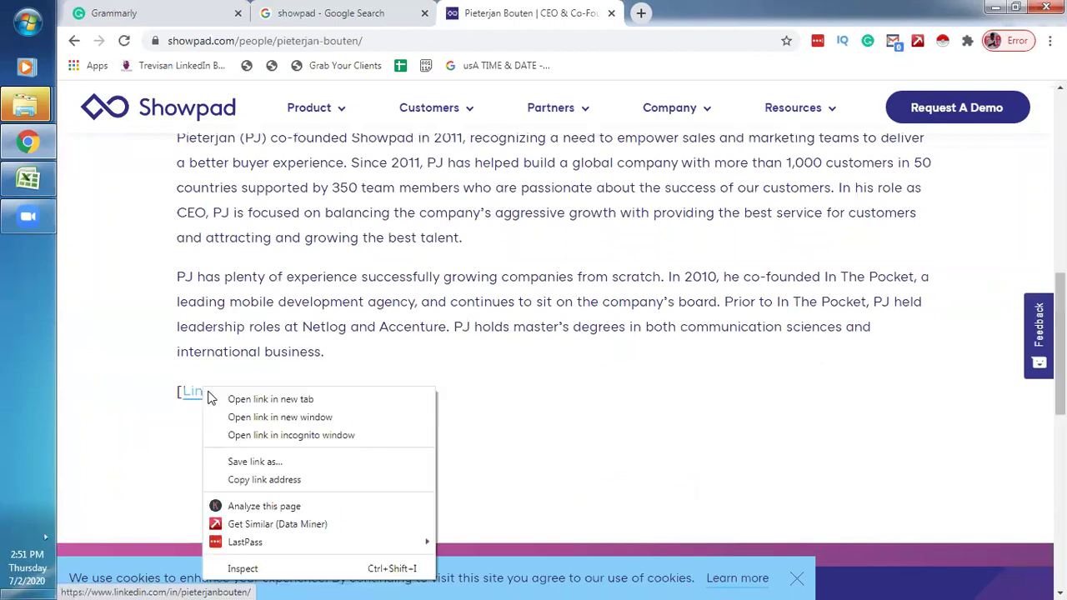
left_click(250, 400)
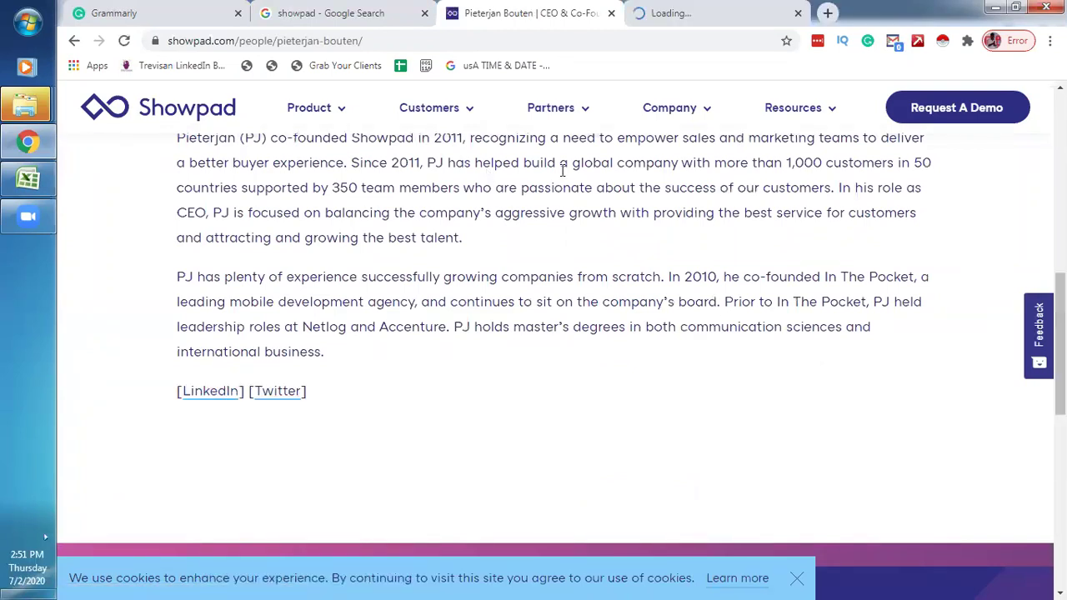
scroll(562, 170, "up", 3)
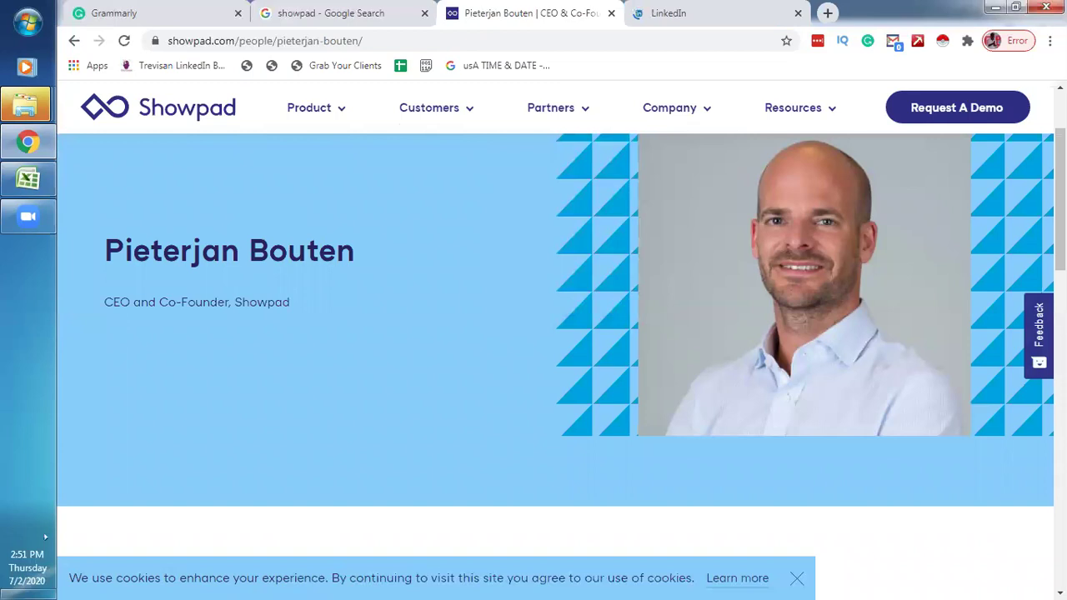
scroll(700, 259, "down", 5)
left_click(659, 10)
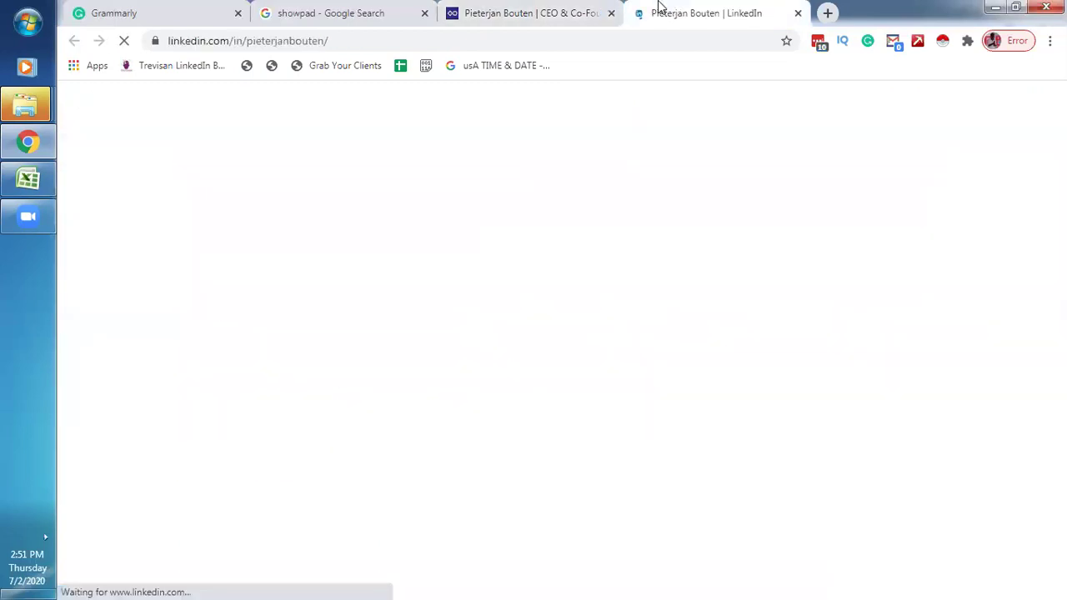
Return to the CEO's Showpad page and copy the full name from the biography heading
left_click(550, 8)
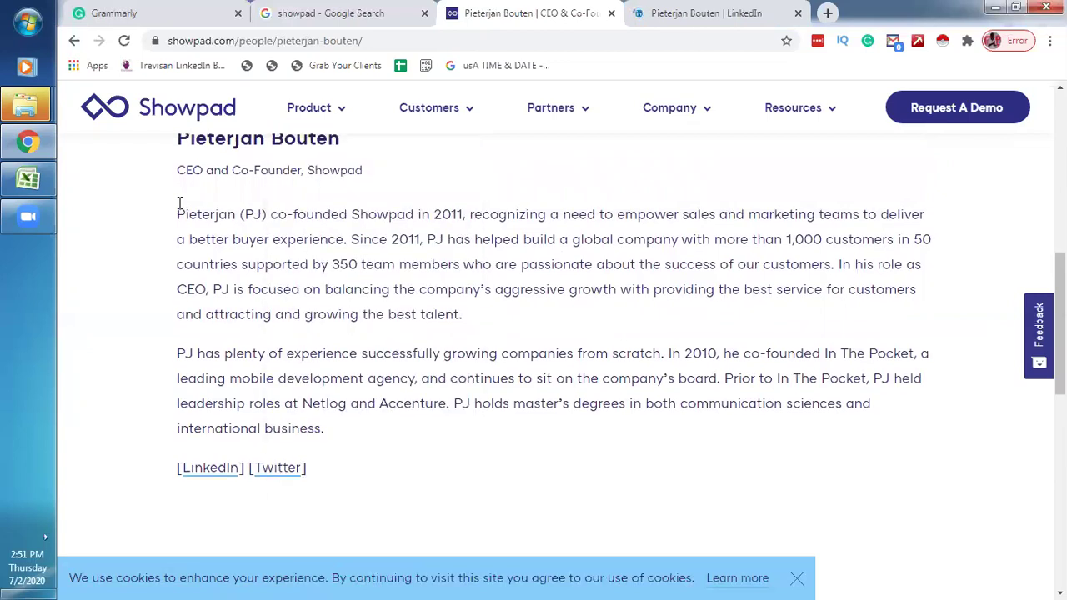
scroll(236, 203, "up", 1)
triple_click(245, 208)
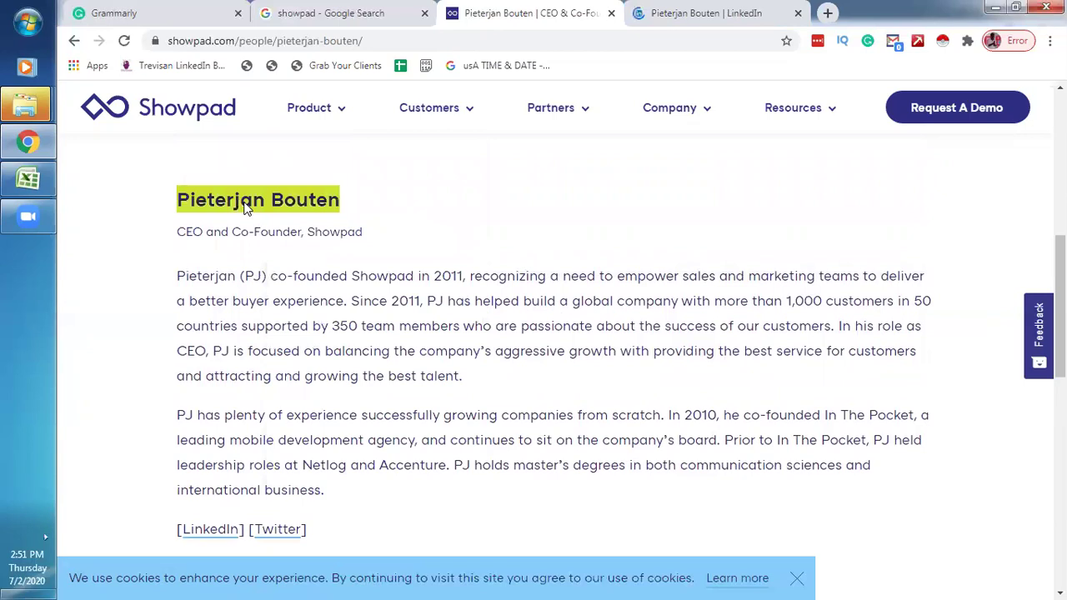
right_click(246, 209)
left_click(247, 210)
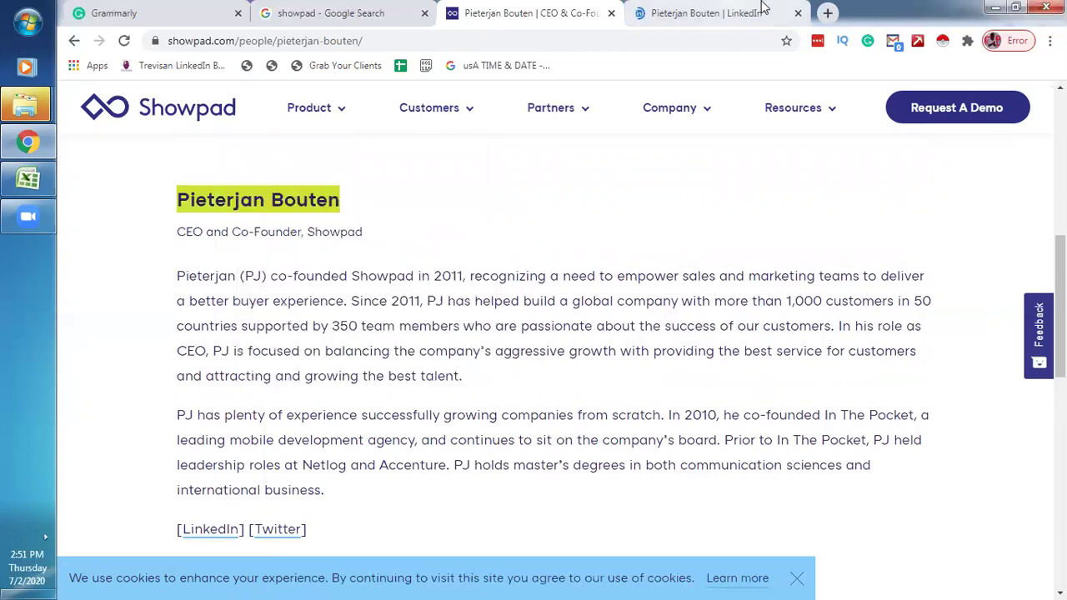
Search Google in a new tab for the CEO's full name followed by facebook, using the matching suggestion
left_click(827, 12)
key("ctrl+v")
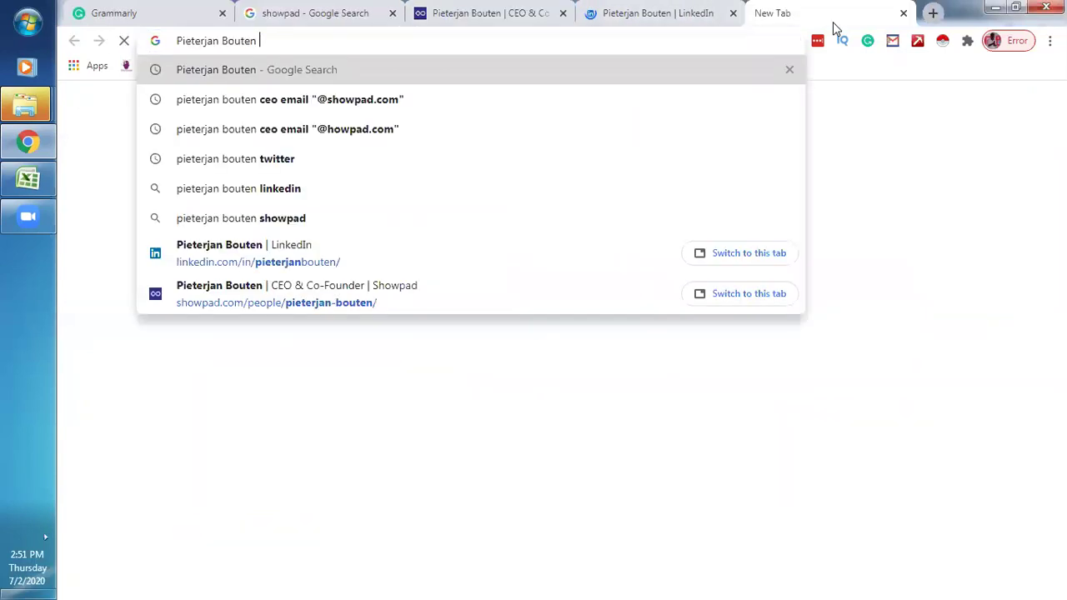
type("fa")
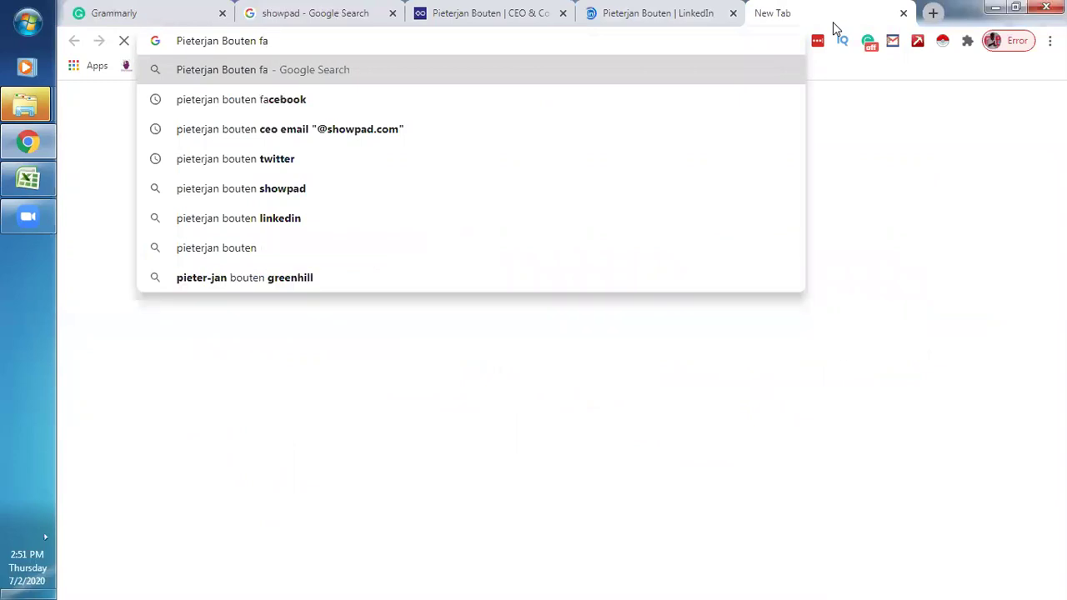
key("Down")
key("Return")
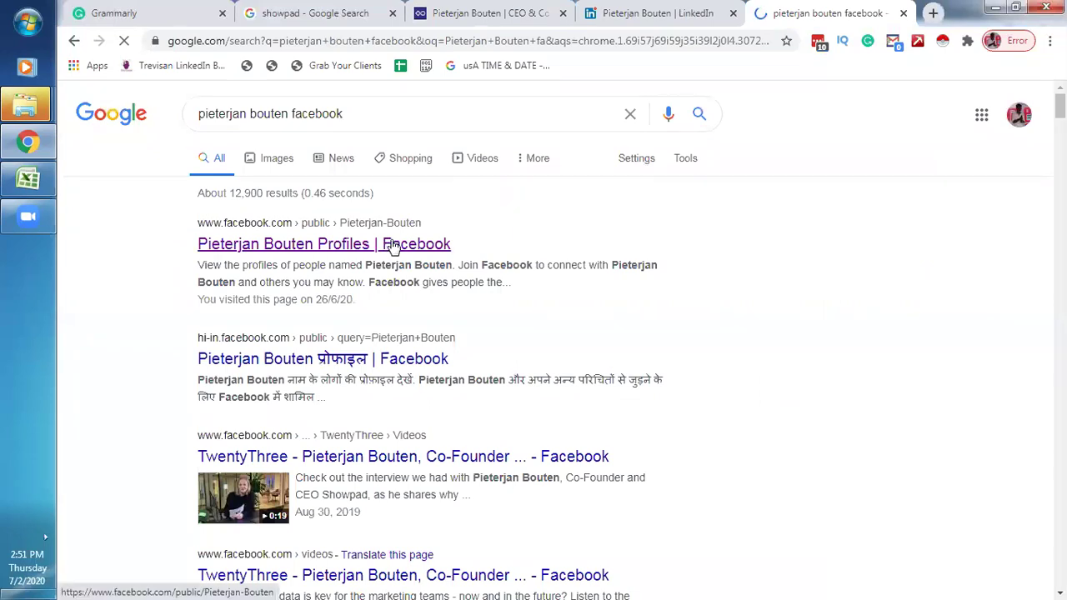
Open the Facebook profiles search result, go to the CEO's profile at the head of the list, and show its About section
right_click(395, 248)
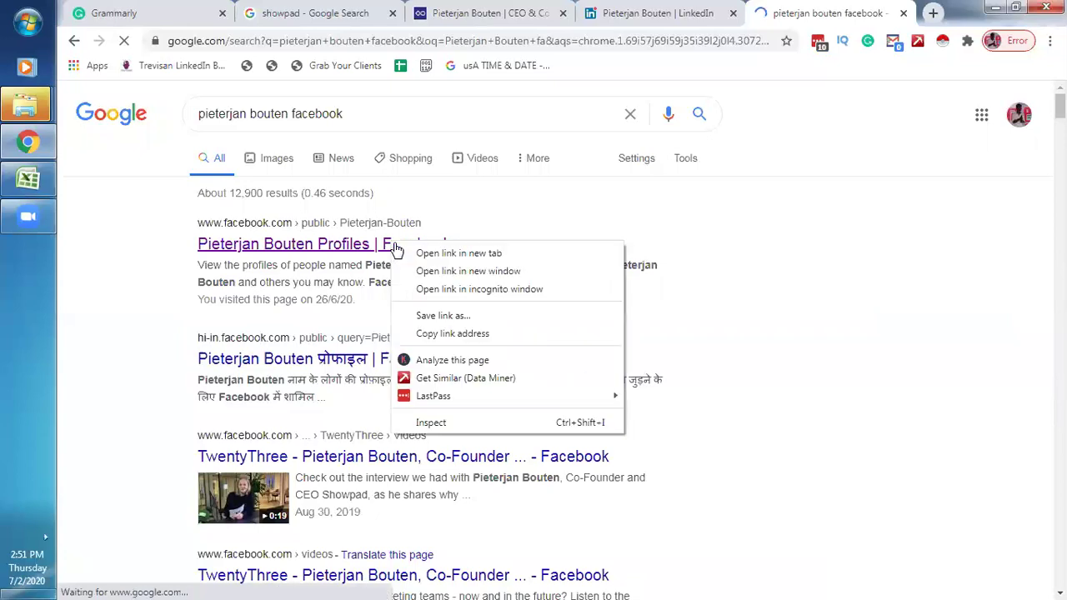
left_click(395, 249)
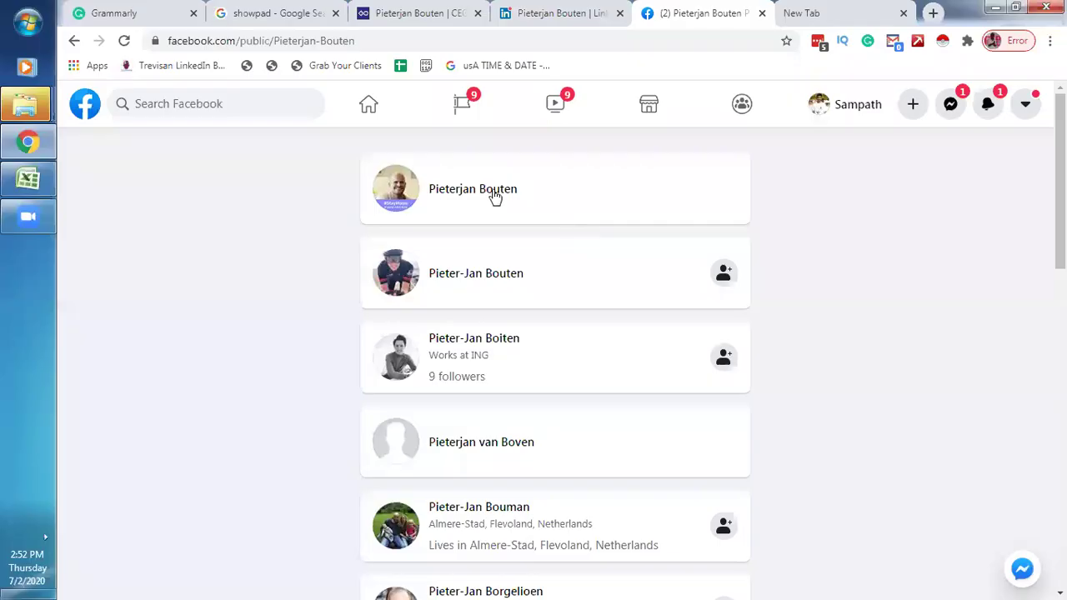
mouse_move(493, 194)
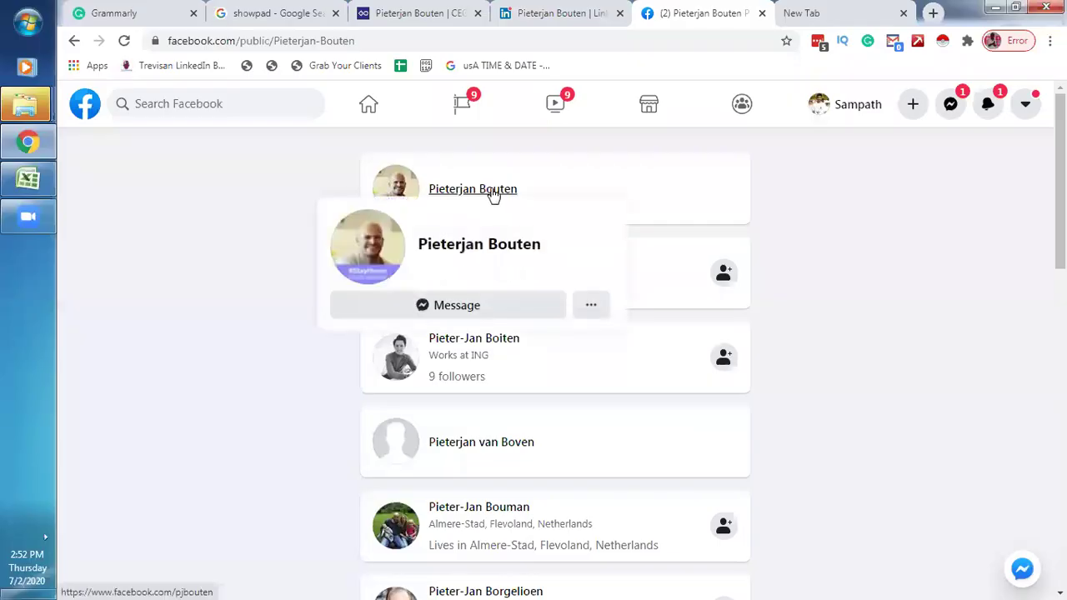
left_click(493, 194)
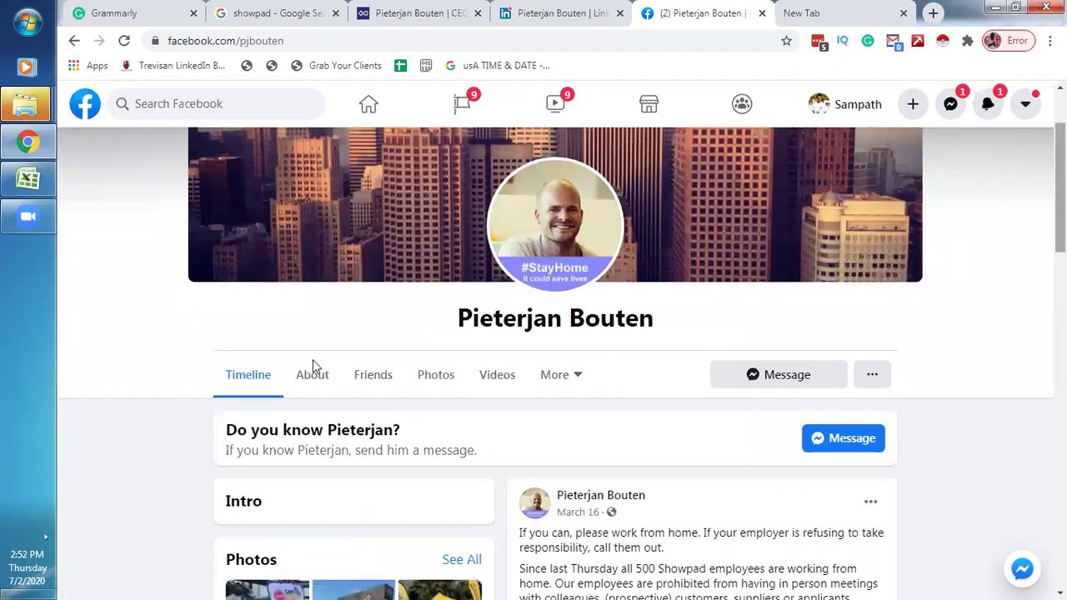
scroll(311, 366, "down", 1)
left_click(311, 312)
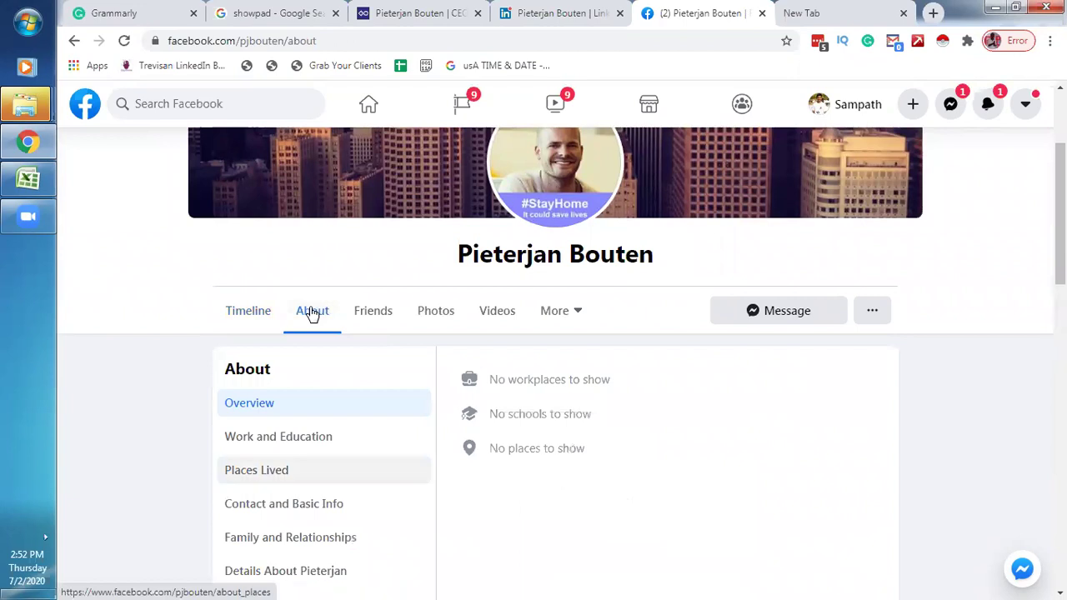
Show the Contact and Basic Info section of the CEO's Facebook profile and check it for an email
left_click(283, 503)
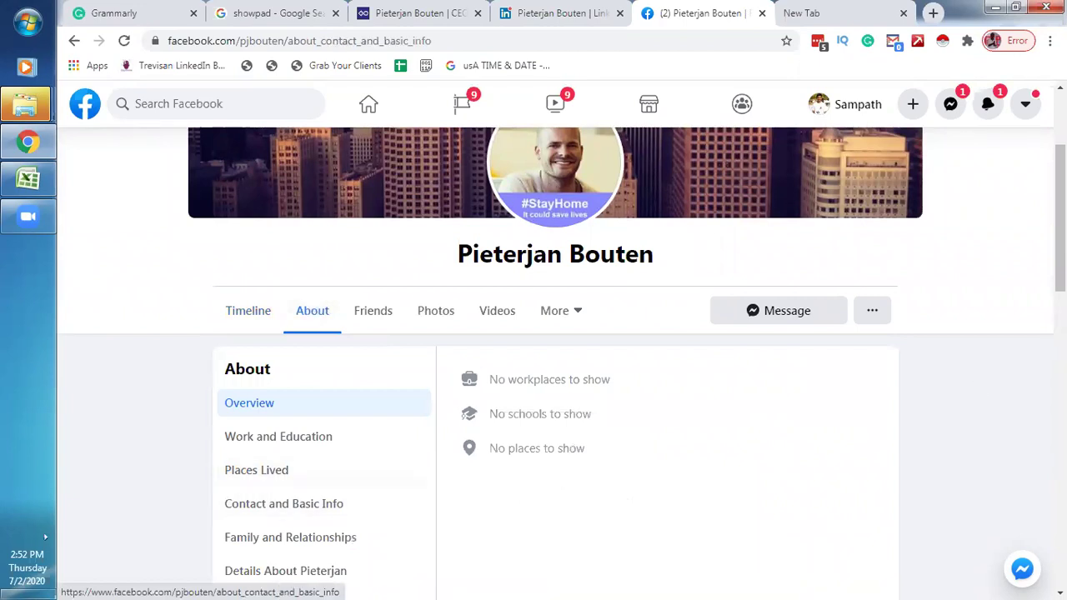
scroll(556, 334, "down", 1)
scroll(556, 245, "down", 1)
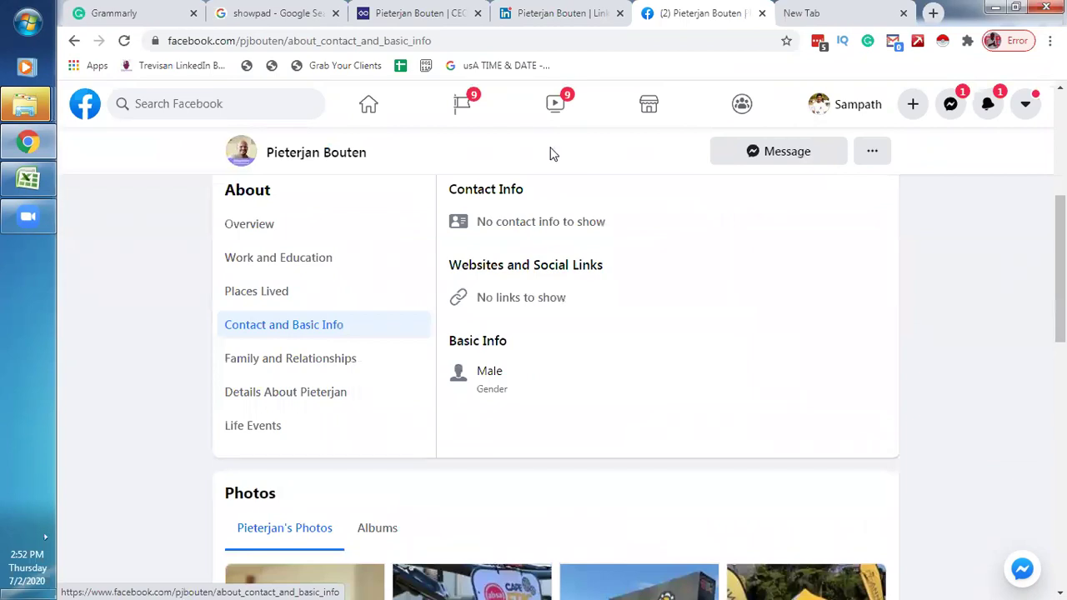
Return to the CEO's LinkedIn profile, check the contact info for an email, and close it
key("ctrl+shift+Tab")
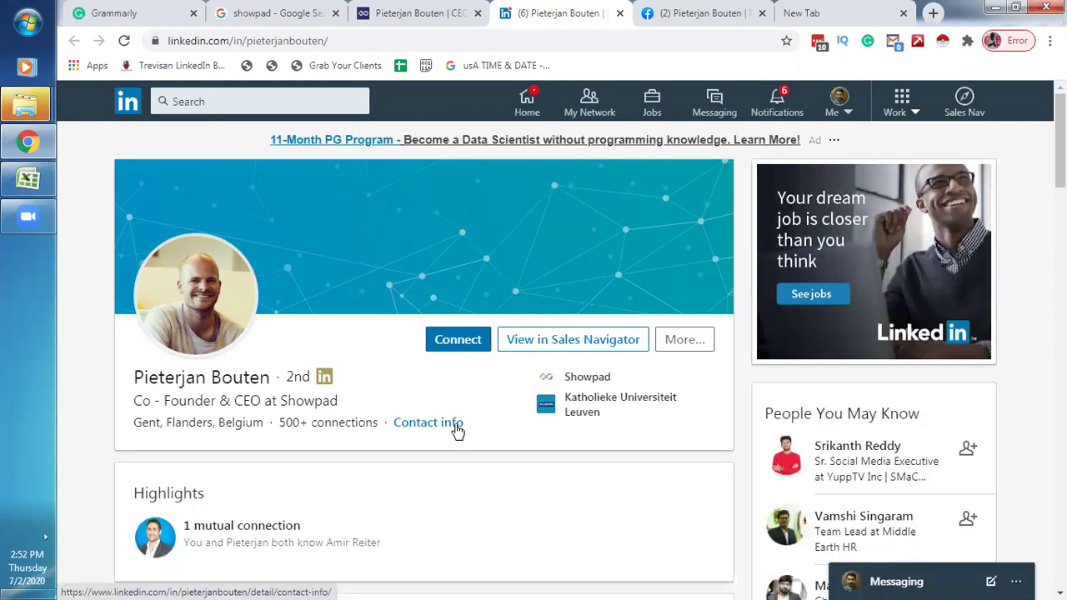
left_click(428, 423)
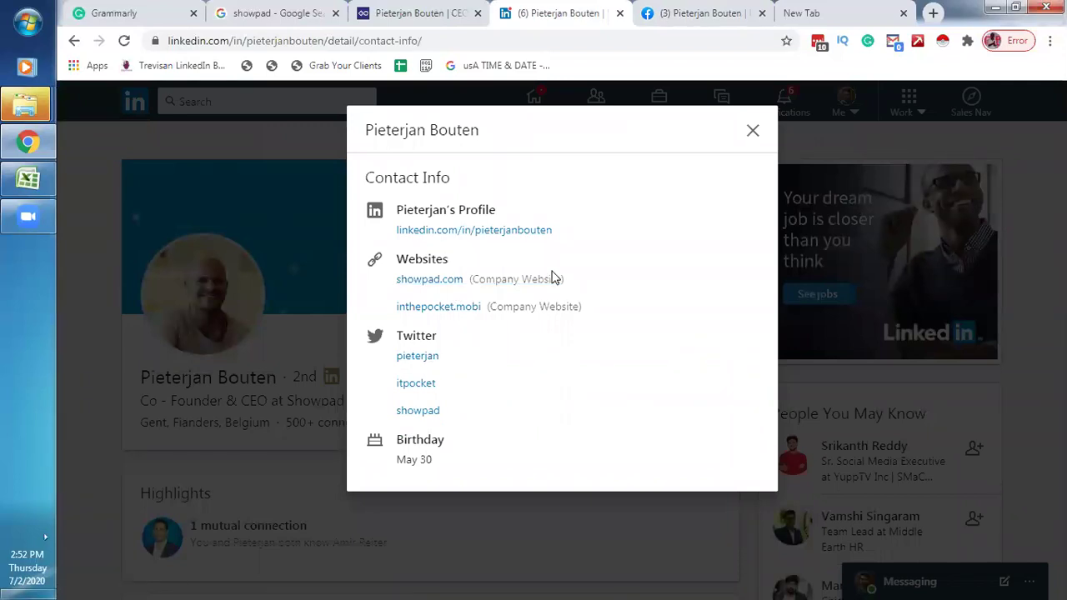
left_click(760, 132)
scroll(533, 358, "down", 2)
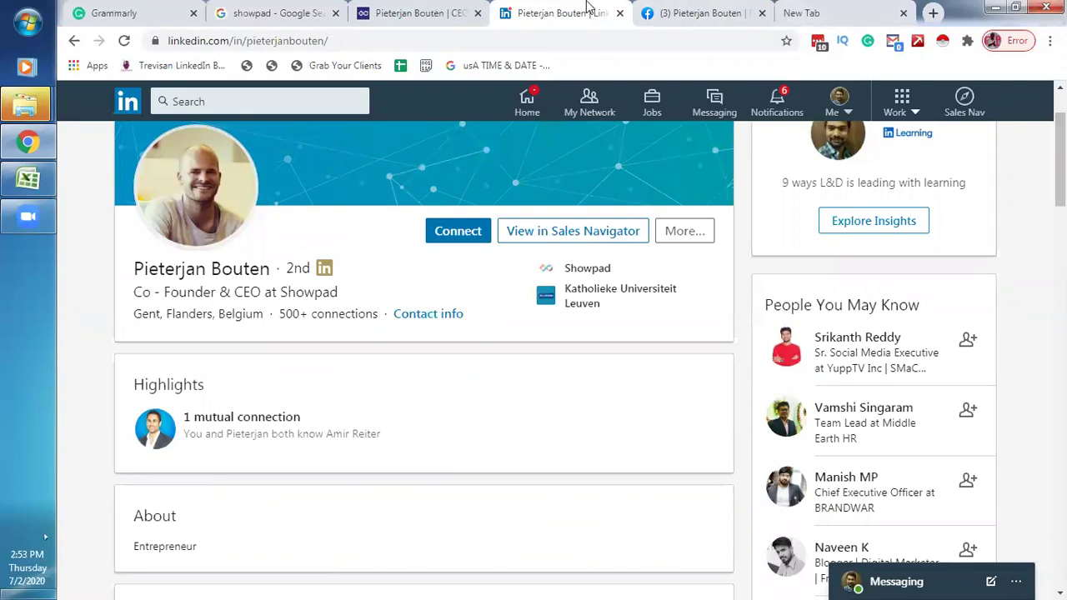
Copy the CEO's full name from the LinkedIn profile and paste it as a search query in the empty new tab
left_click(675, 9)
left_click(572, 8)
left_click(847, 8)
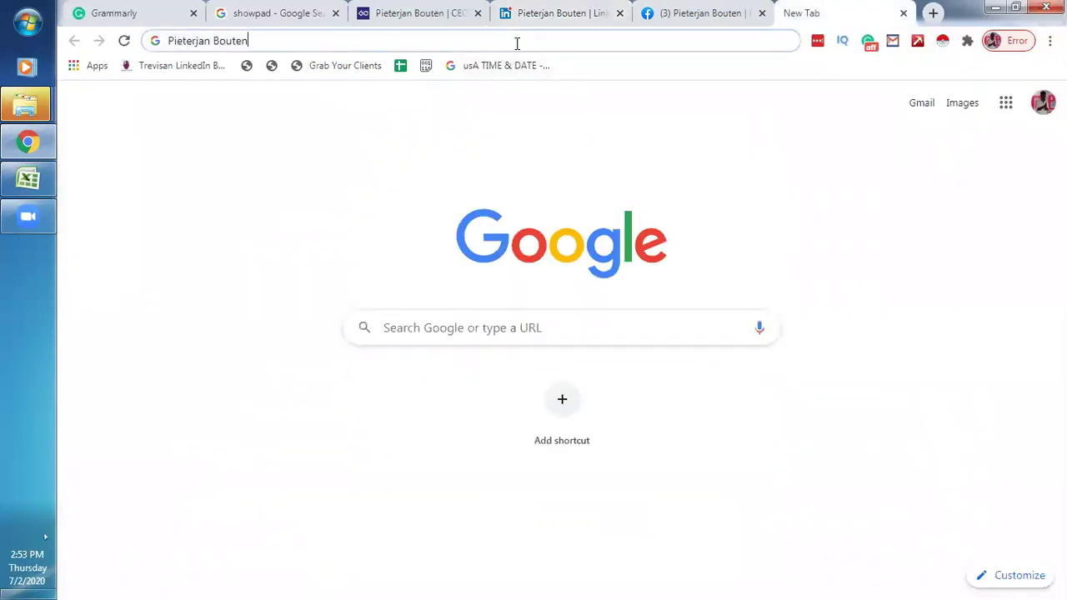
left_click(558, 8)
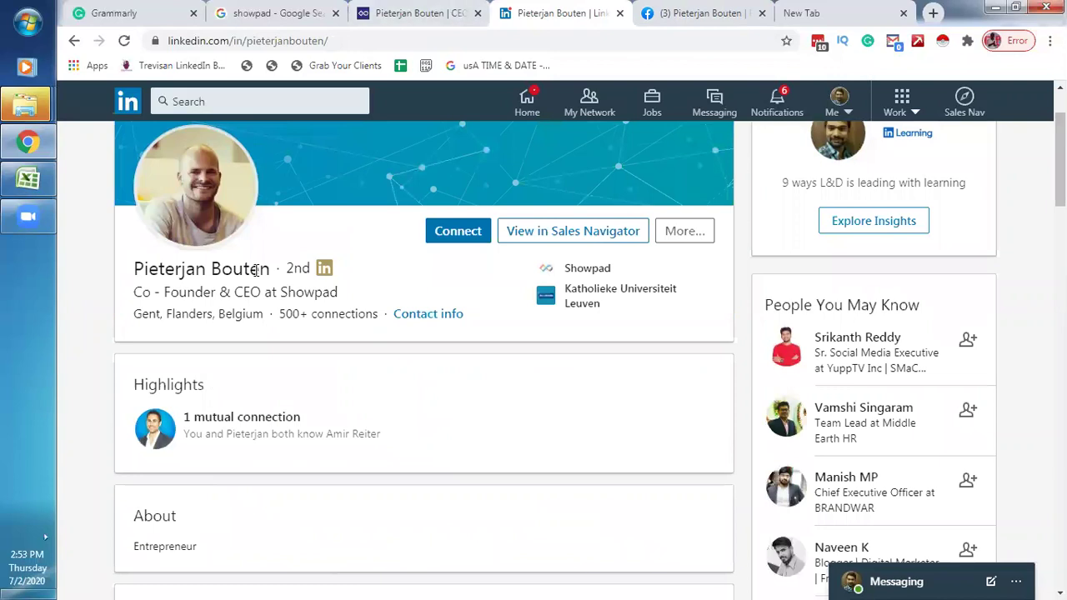
left_click_drag(269, 275, 131, 273)
left_click(134, 270)
left_click_drag(201, 265, 268, 274)
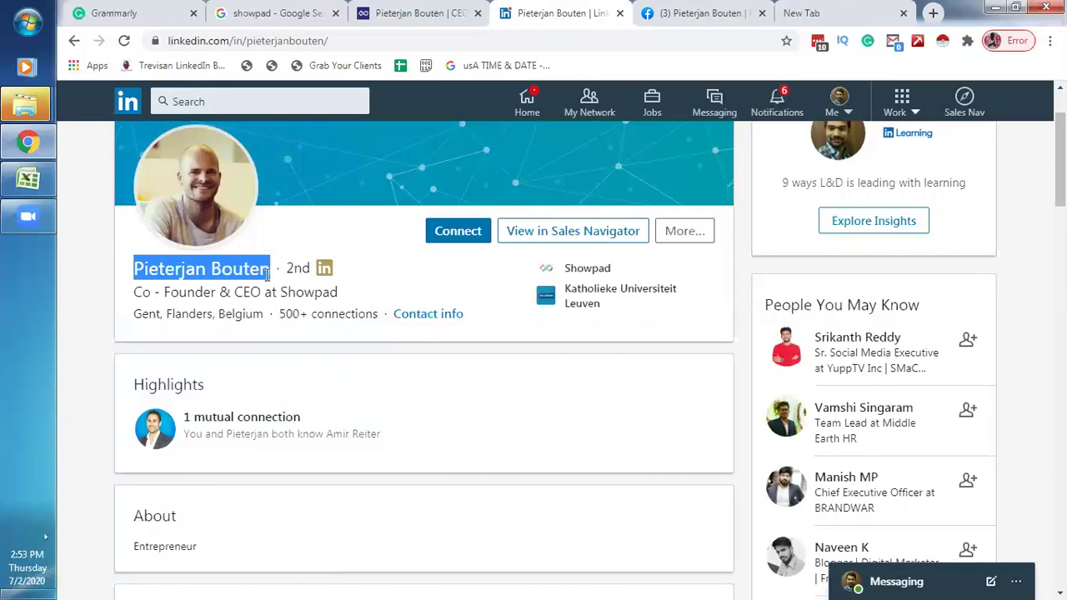
right_click(265, 275)
left_click(276, 286)
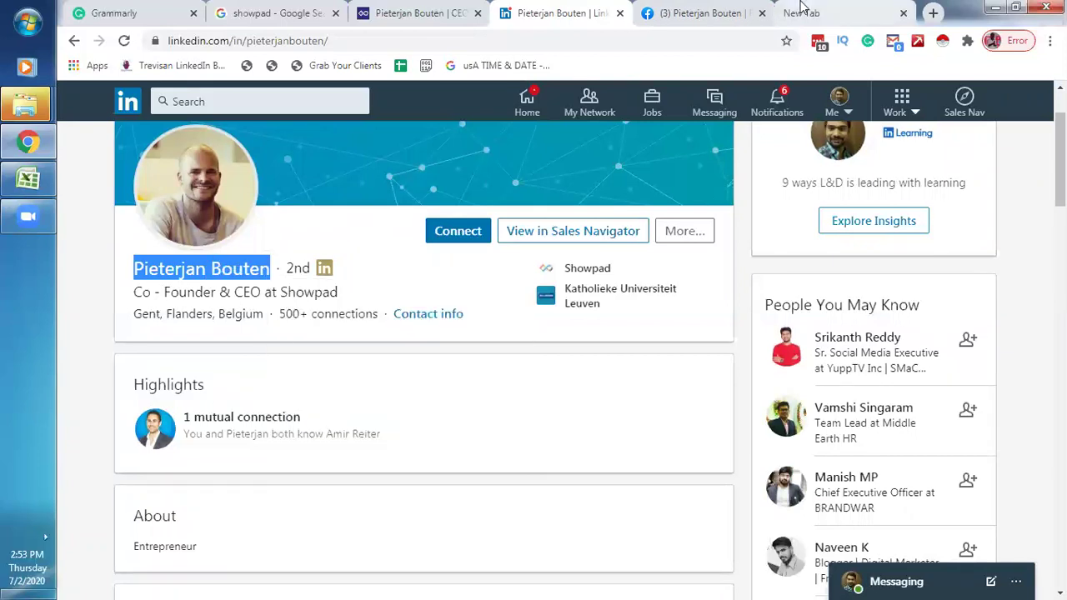
left_click(801, 10)
key("ctrl+v")
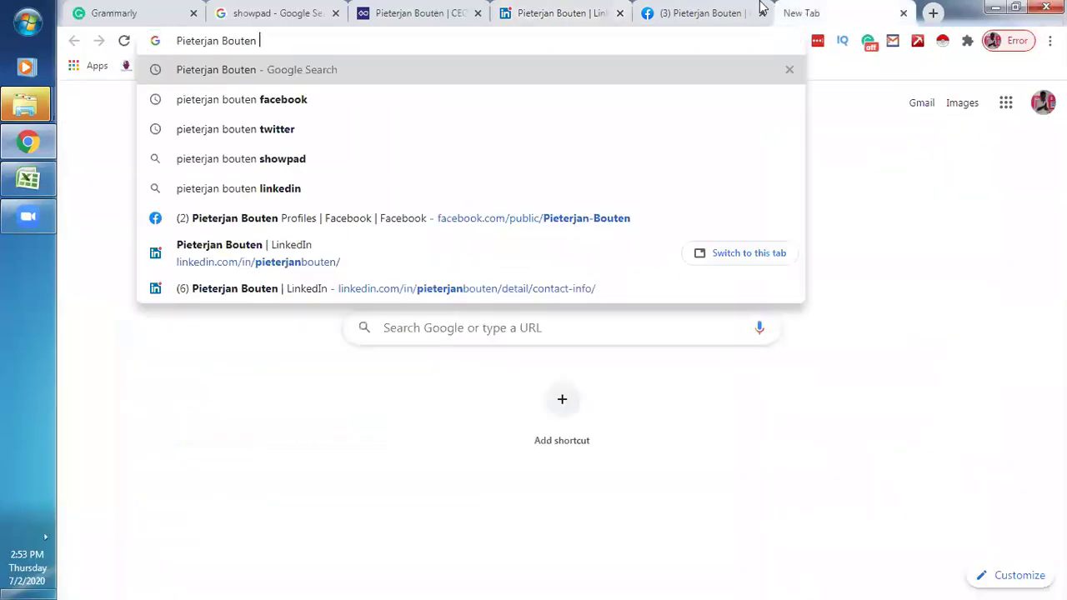
Copy CEO from the LinkedIn headline and add it after the full name in the new tab's query
left_click(577, 7)
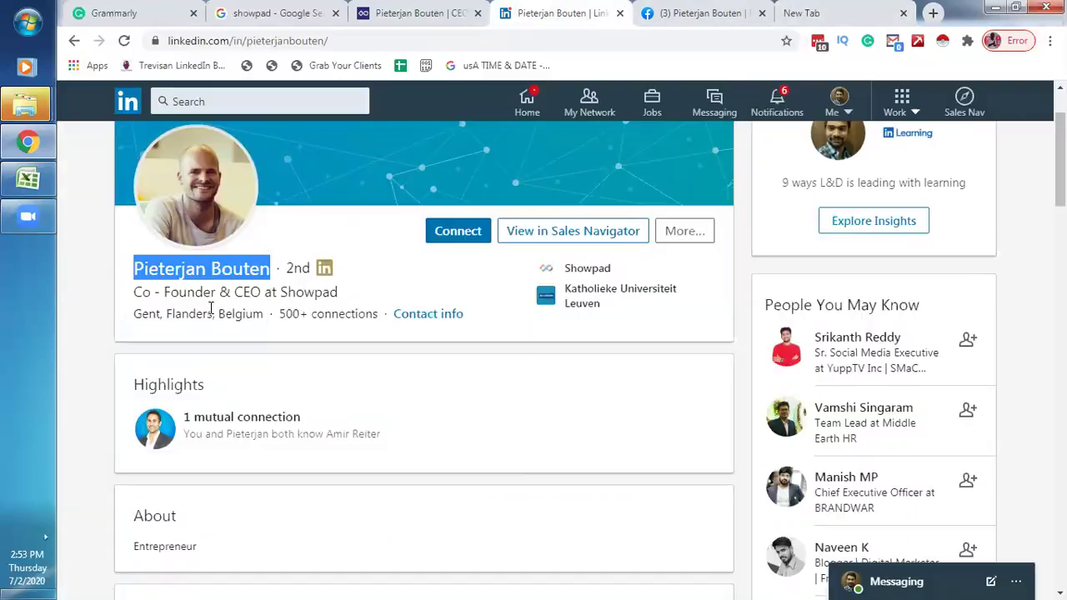
left_click(247, 297)
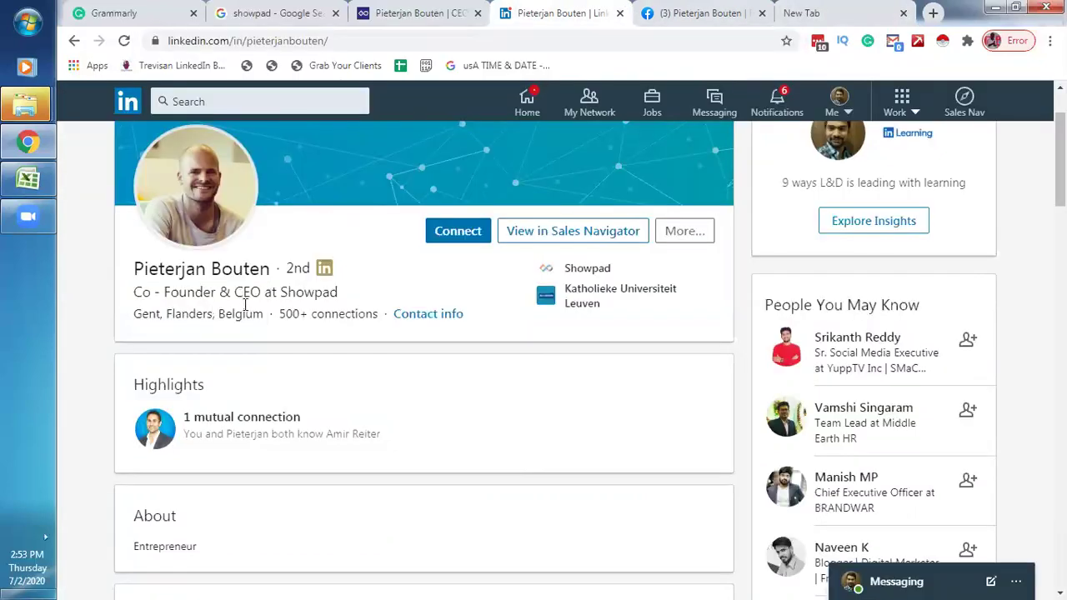
left_click_drag(262, 297, 262, 298)
right_click(262, 297)
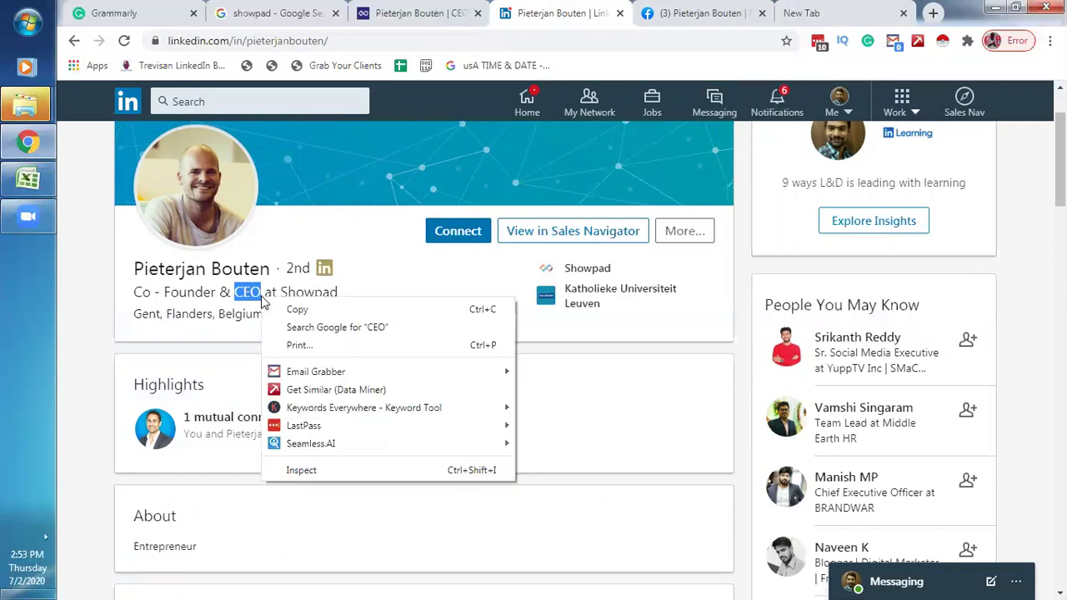
left_click(917, 7)
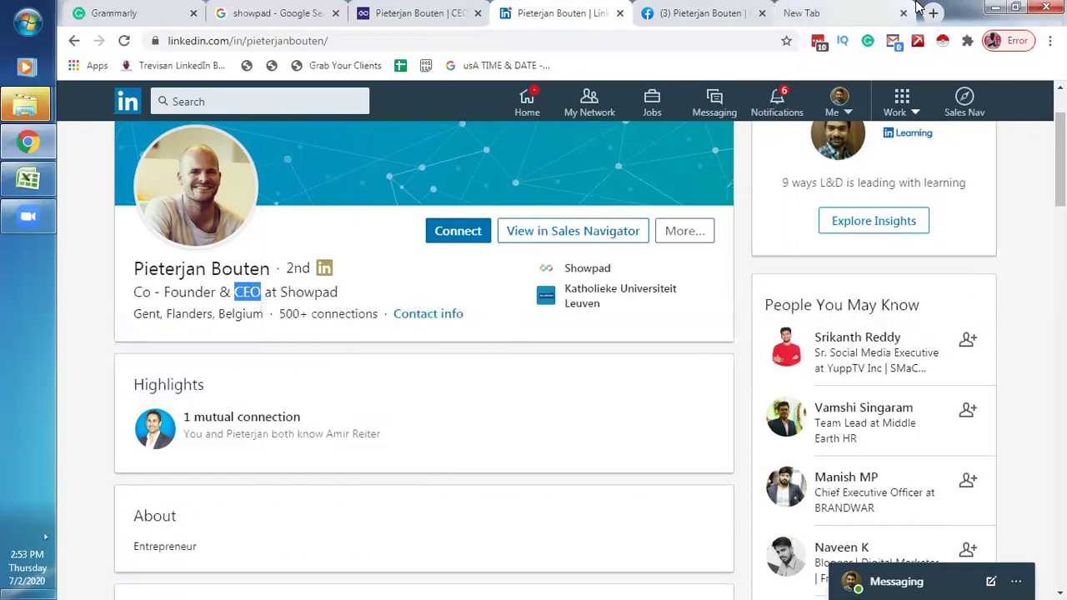
left_click(917, 6)
key("ctrl+v")
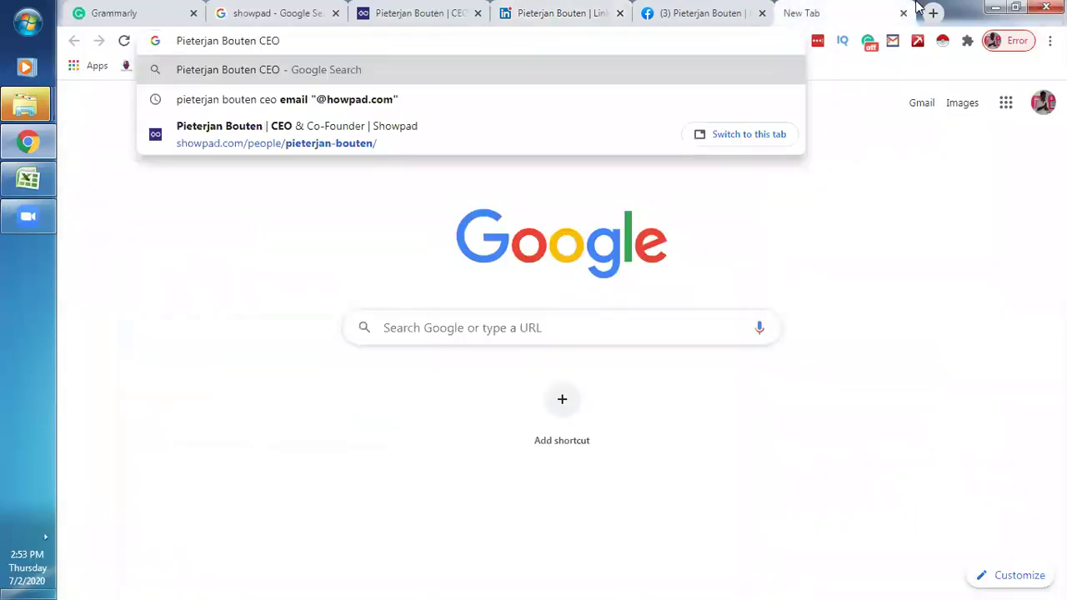
Check the Facebook and Showpad pages, return to the new tab, and add the word email to the query
left_click(720, 10)
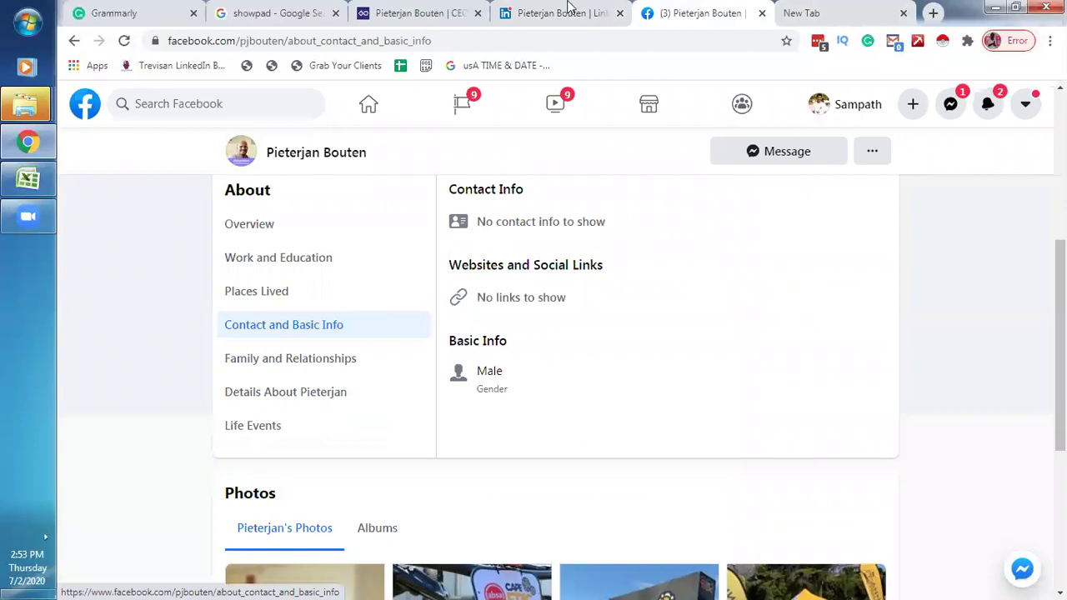
left_click(450, 10)
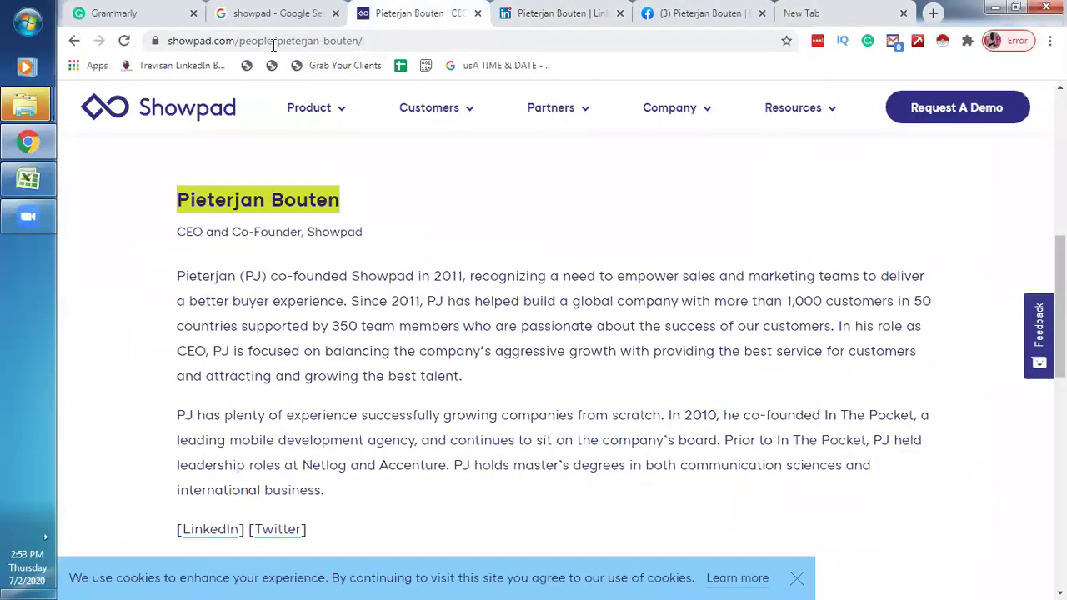
left_click(815, 10)
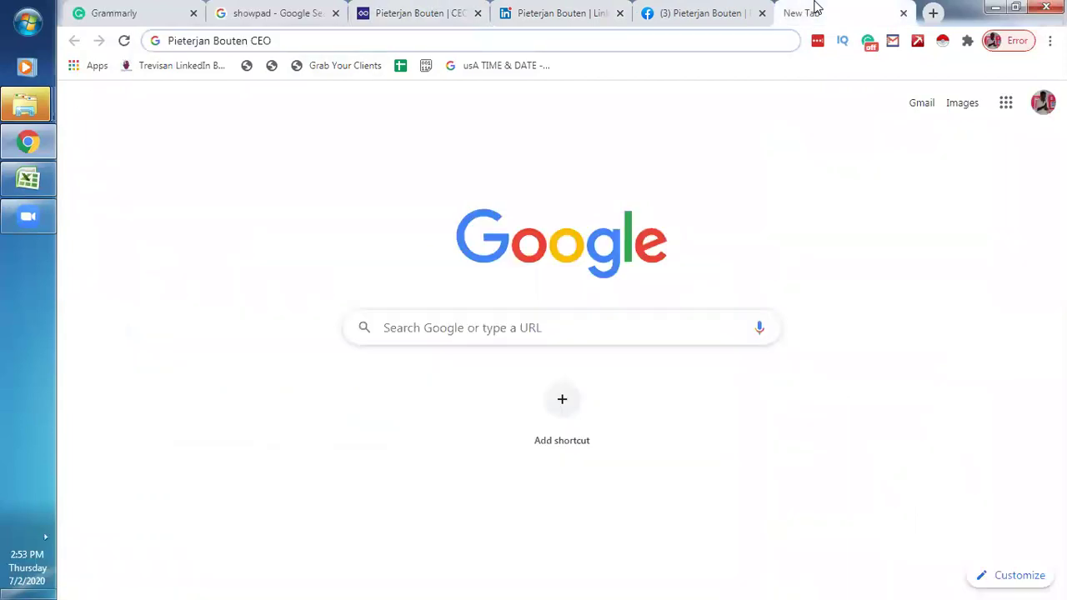
type("email")
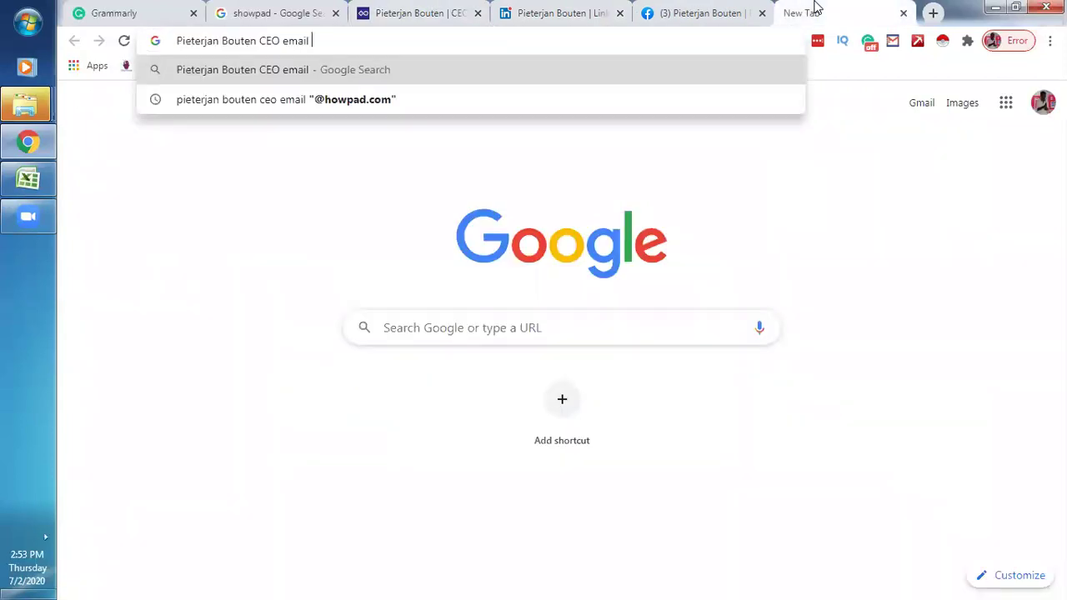
Copy the website address portion of the Showpad biography page's URL and append it to the search query
left_click(344, 22)
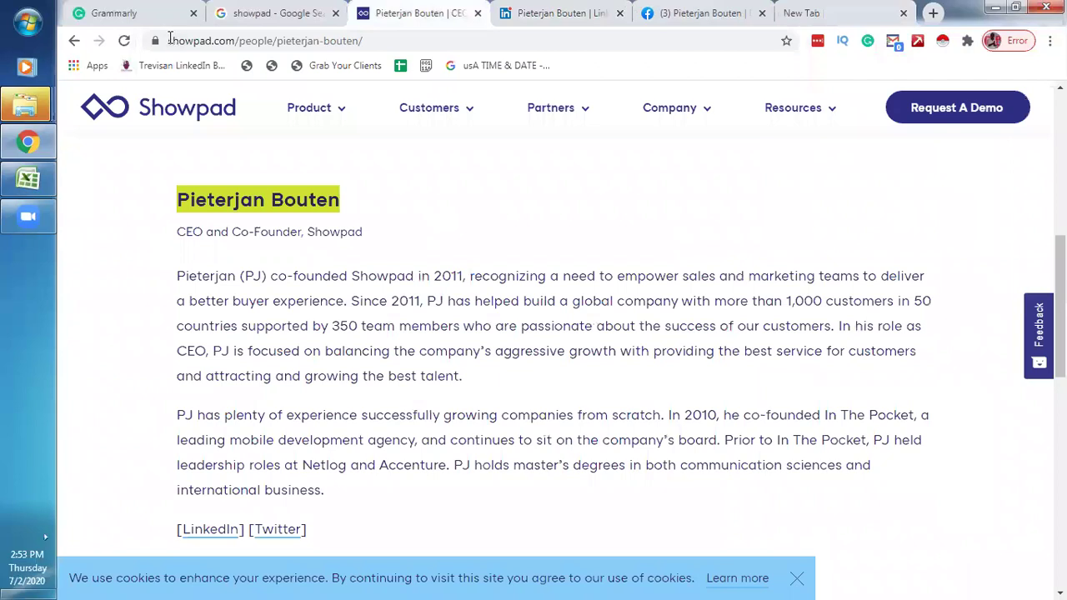
left_click_drag(170, 39, 235, 48)
right_click(235, 47)
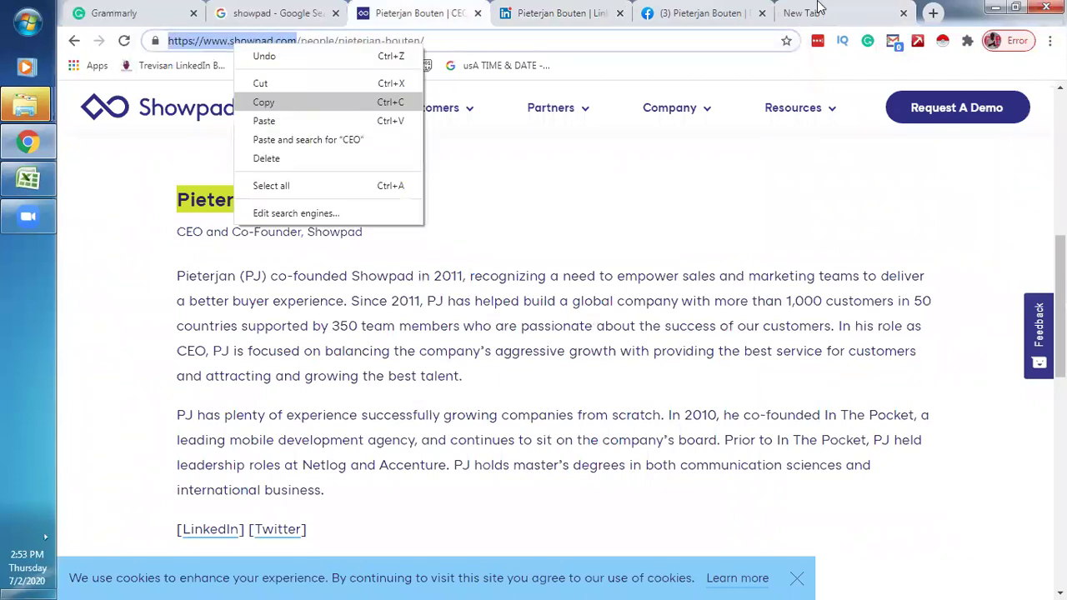
left_click(264, 101)
left_click(818, 7)
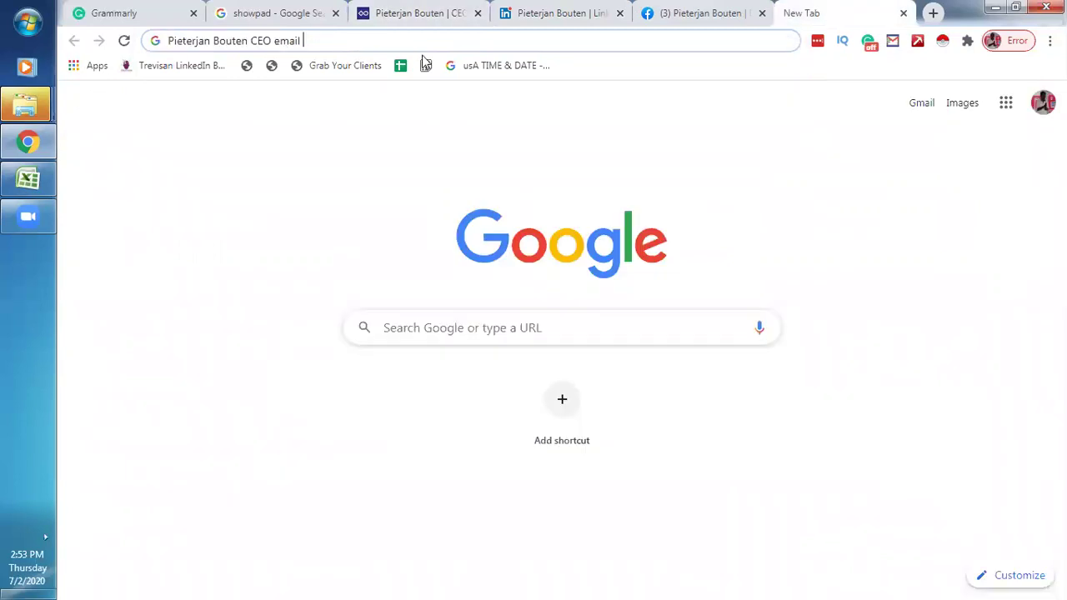
key("ctrl+v")
left_click(373, 44)
key("BackSpace")
key("BackSpace")
key("BackSpace")
key("BackSpace")
key("BackSpace")
key("BackSpace")
key("BackSpace")
key("BackSpace")
key("BackSpace")
key("BackSpace")
key("BackSpace")
key("BackSpace")
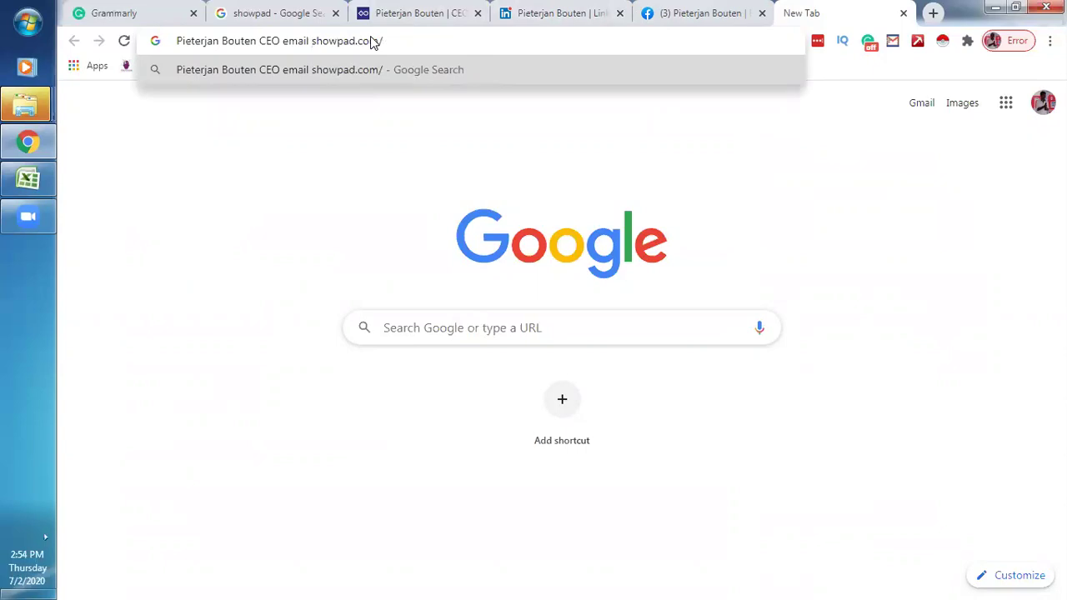
type("@")
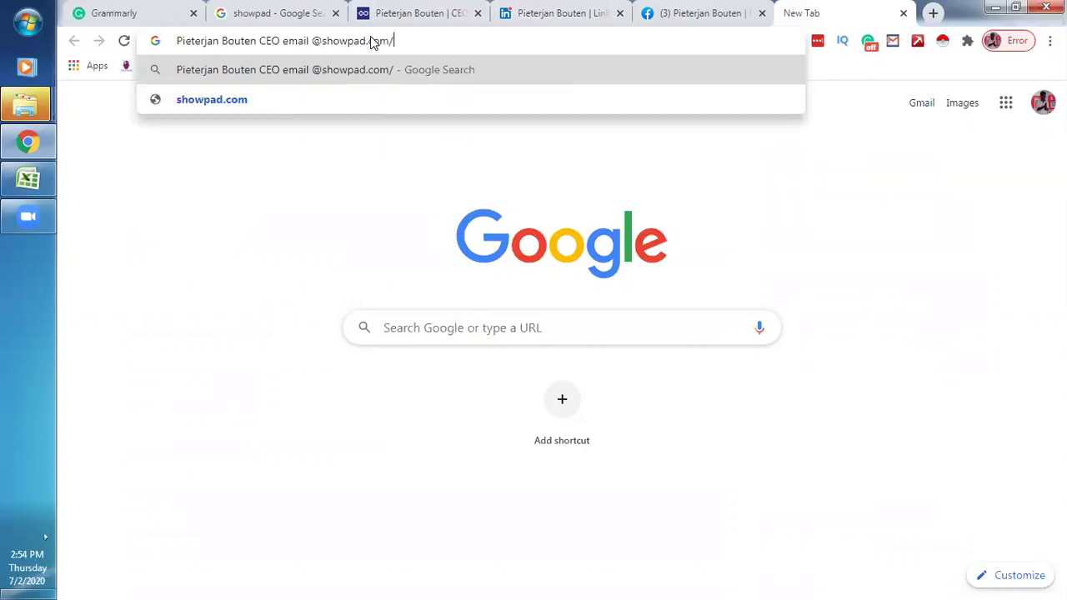
key("BackSpace")
type("\"")
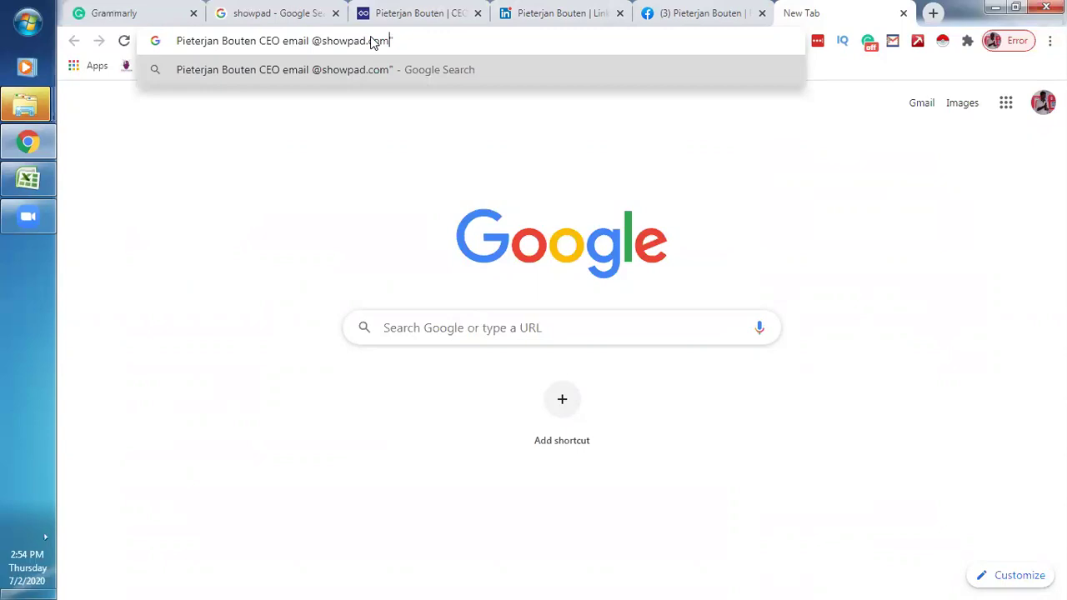
key("Left")
type("'")
key("BackSpace")
type("\"")
left_click(388, 40)
left_click(357, 40, "shift")
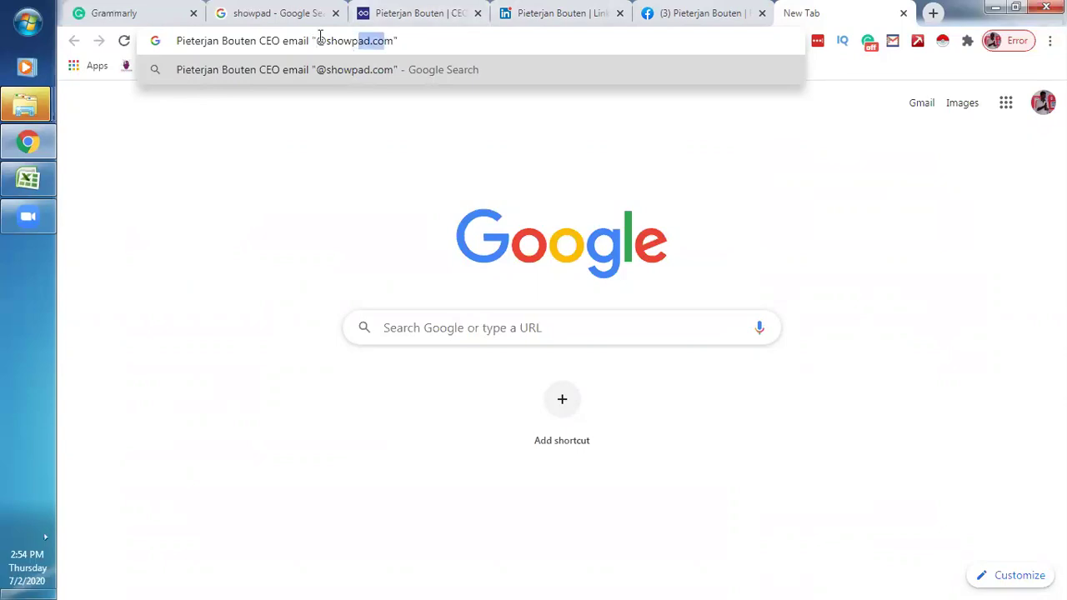
left_click(327, 40)
key("Return")
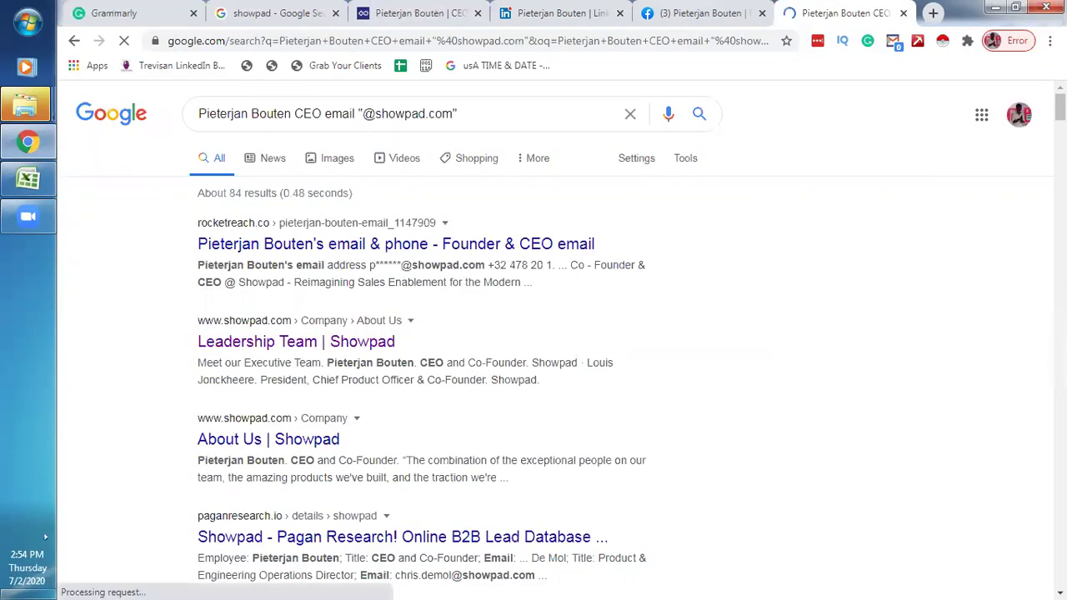
Scan the Google results for the CEO's Showpad email address and go back to the beginning of the list
scroll(534, 334, "down", 3)
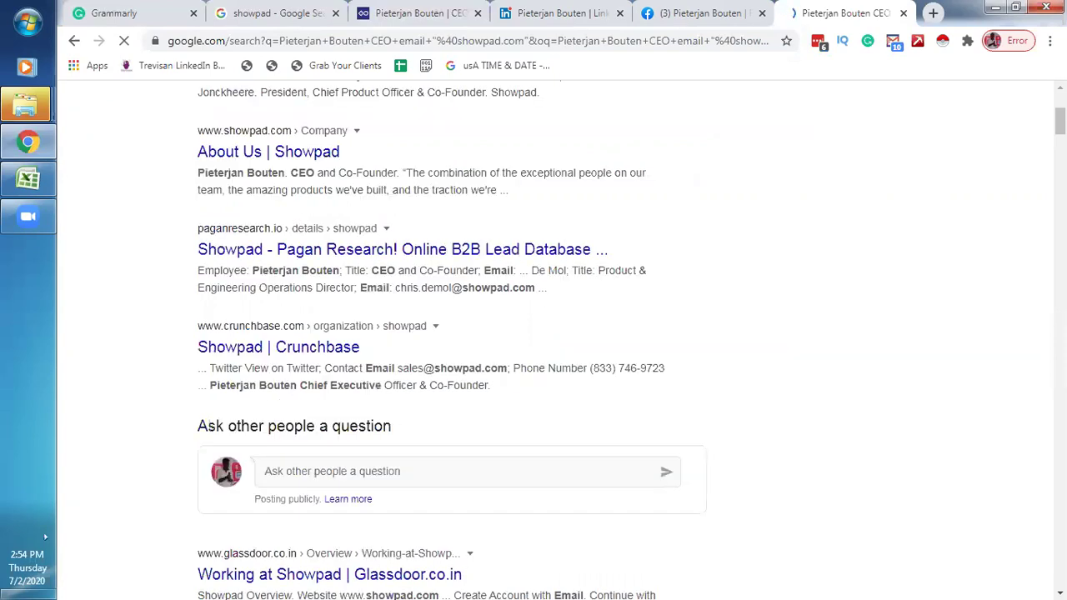
scroll(534, 333, "down", 6)
scroll(533, 333, "down", 10)
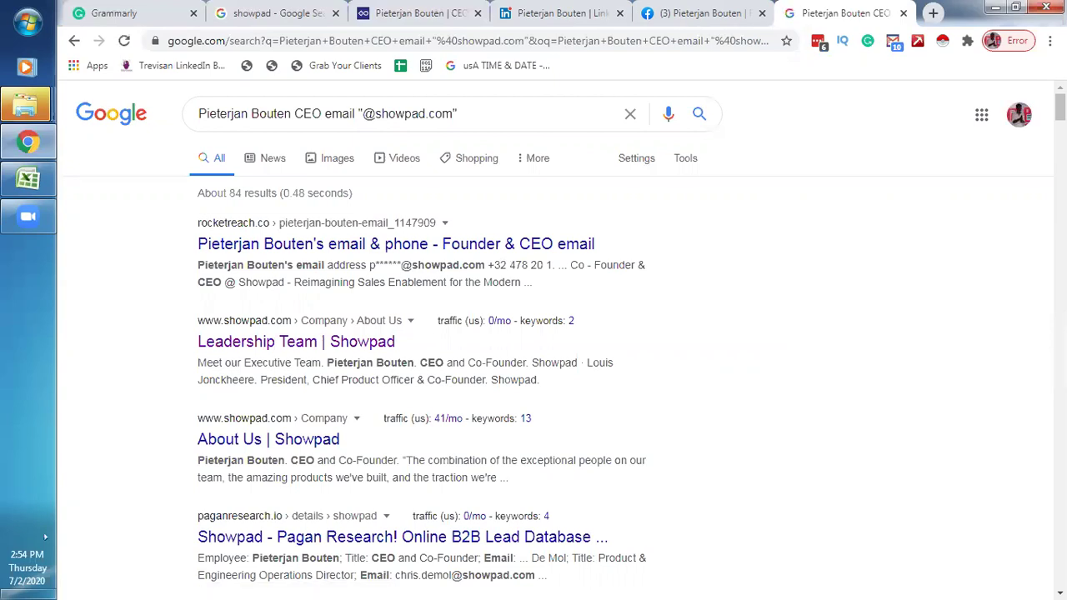
scroll(533, 333, "down", 10)
scroll(534, 334, "down", 5)
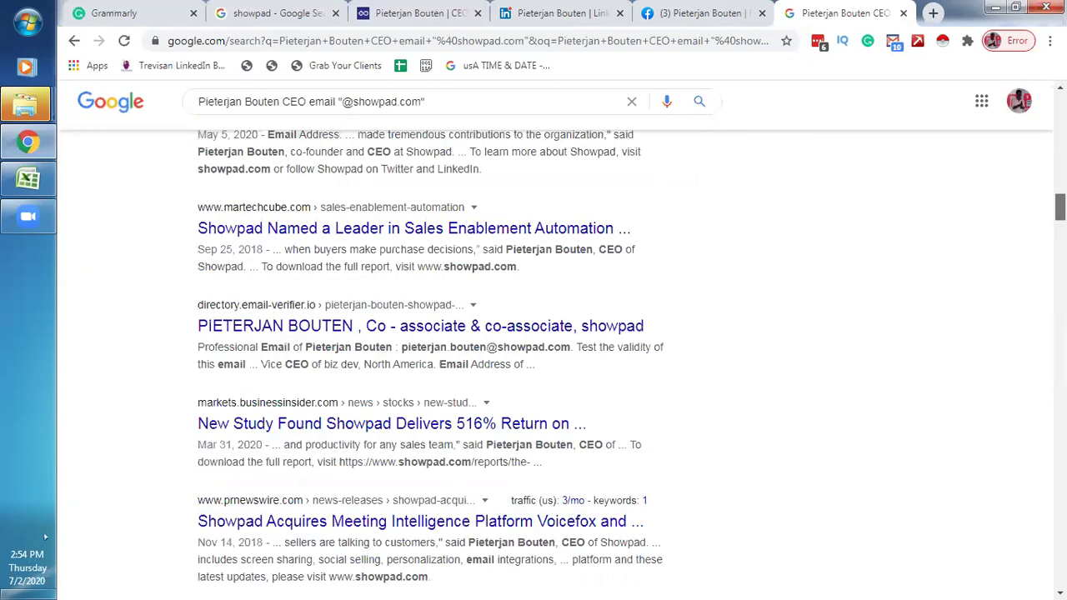
scroll(671, 186, "up", 15)
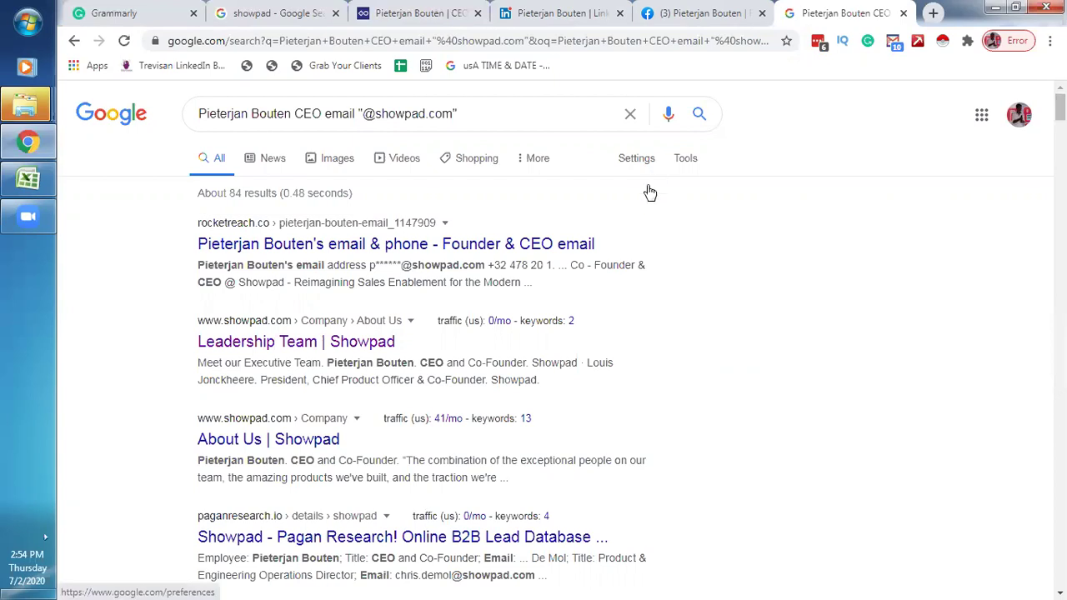
Open Google's Search settings in a new tab, switch to it, and look through the available options
right_click(655, 194)
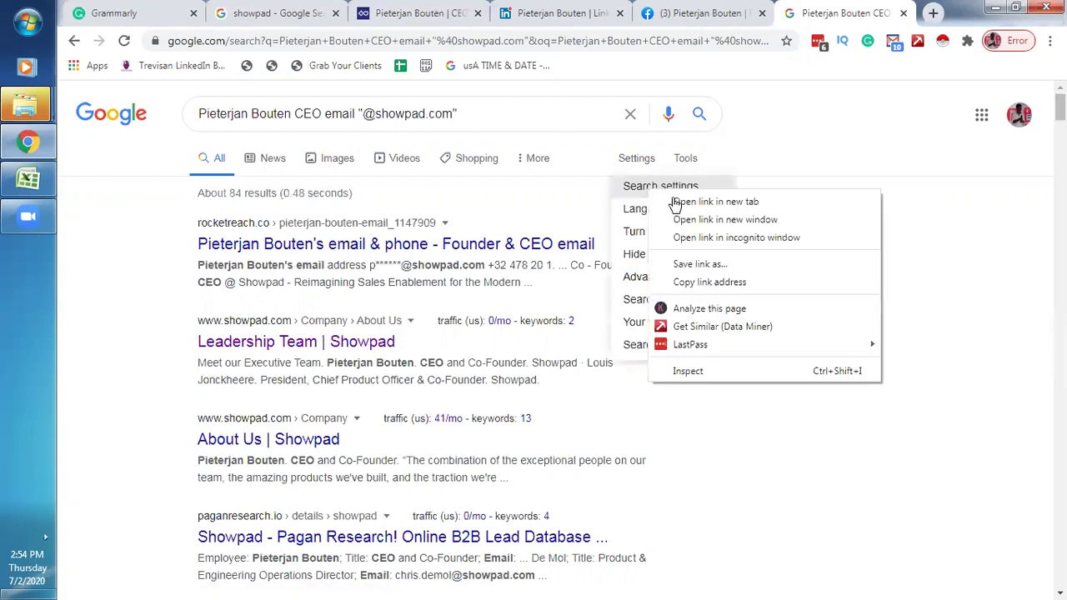
left_click(676, 203)
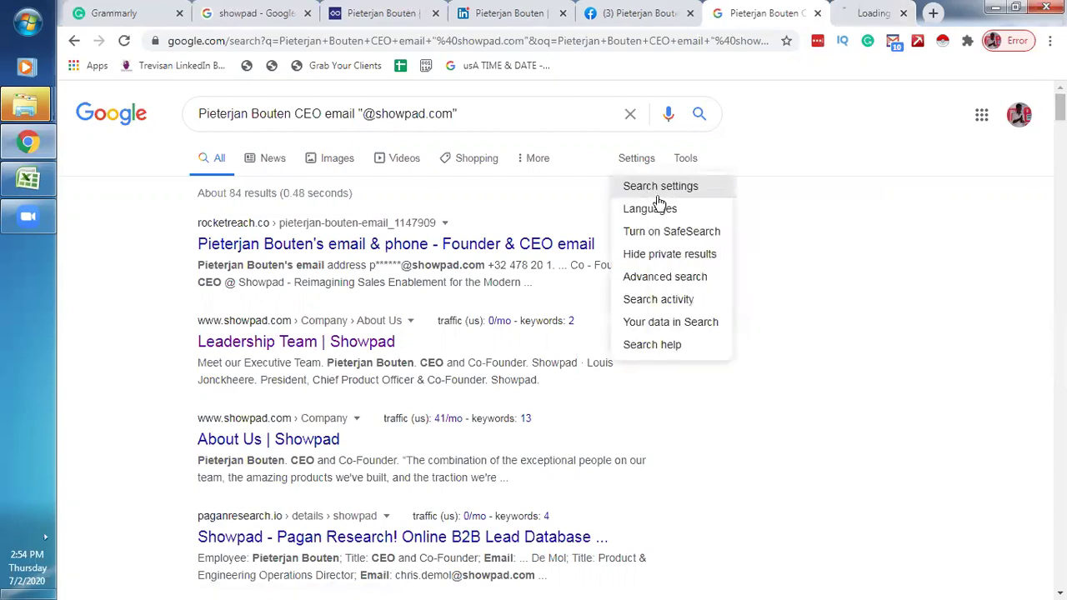
left_click(883, 148)
left_click(872, 10)
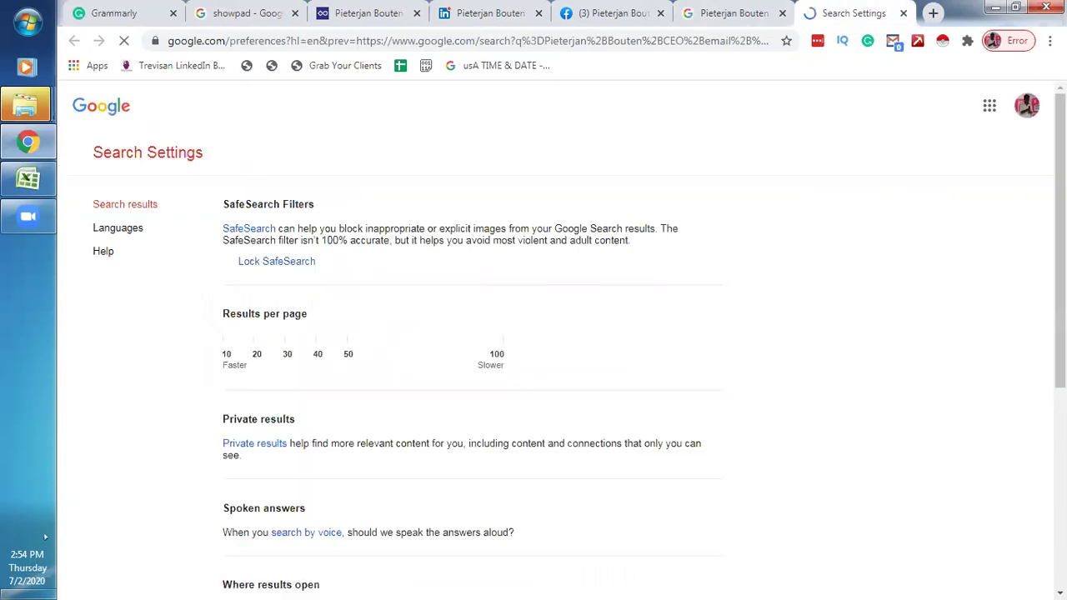
scroll(533, 333, "down", 5)
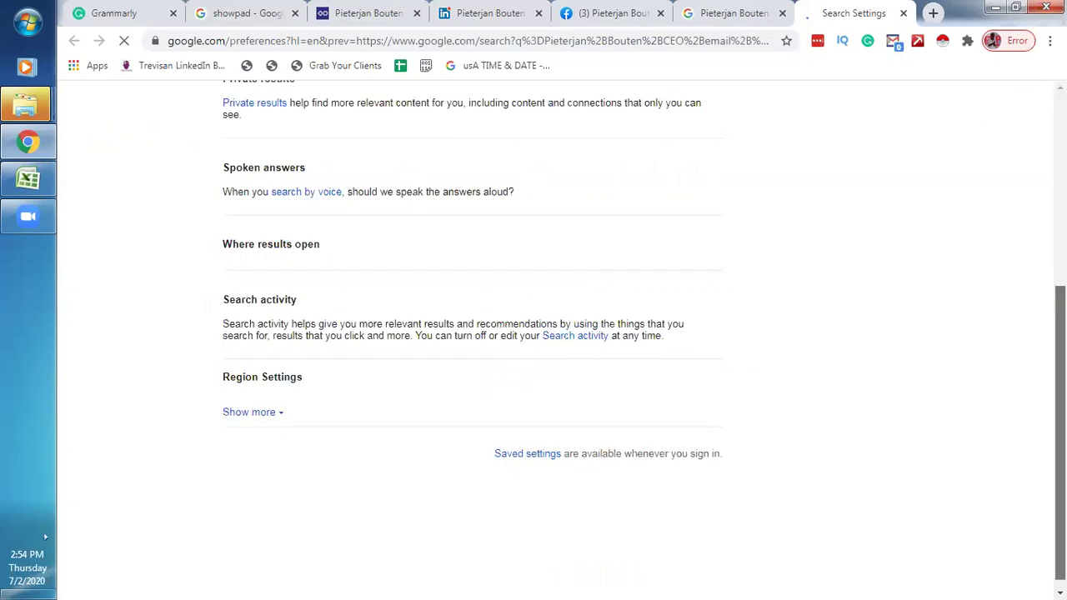
Close the Search Settings page and skim the whole list of Google results for the CEO's email, returning to its start
left_click(904, 14)
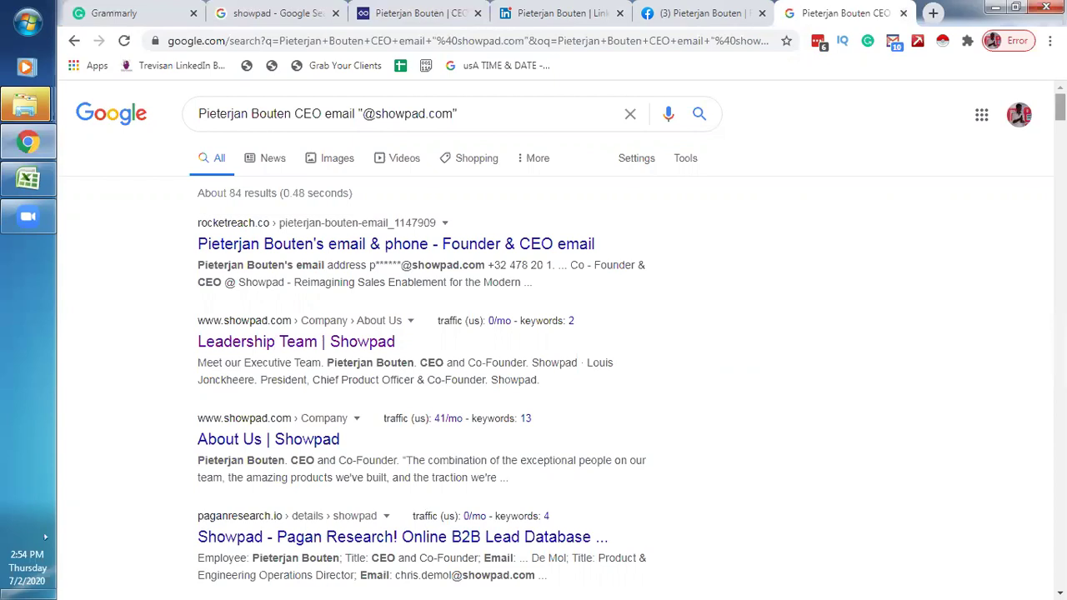
scroll(533, 333, "down", 10)
scroll(533, 334, "down", 8)
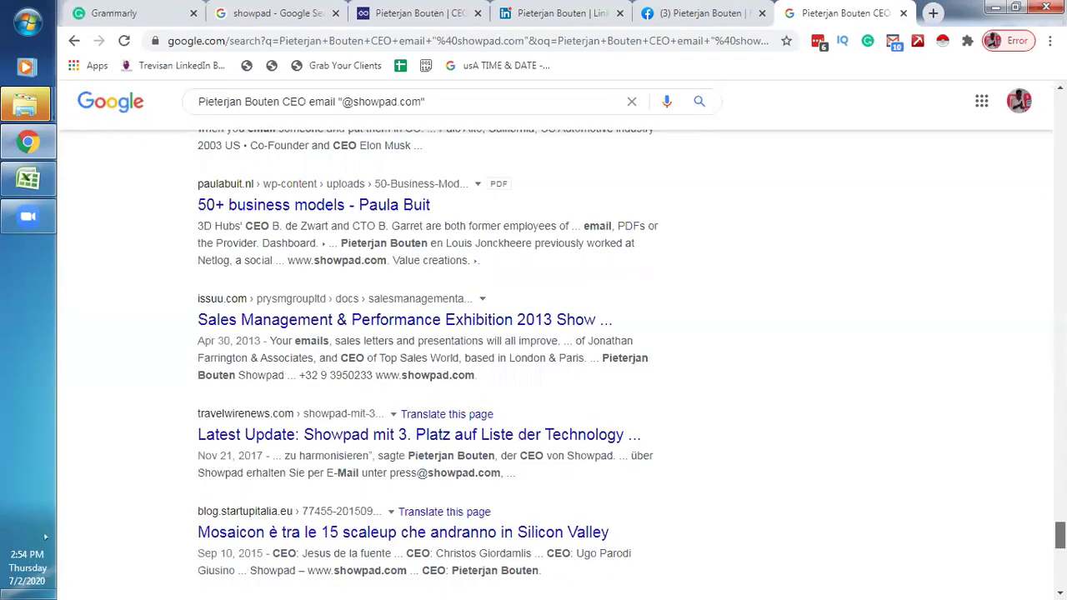
scroll(533, 333, "up", 20)
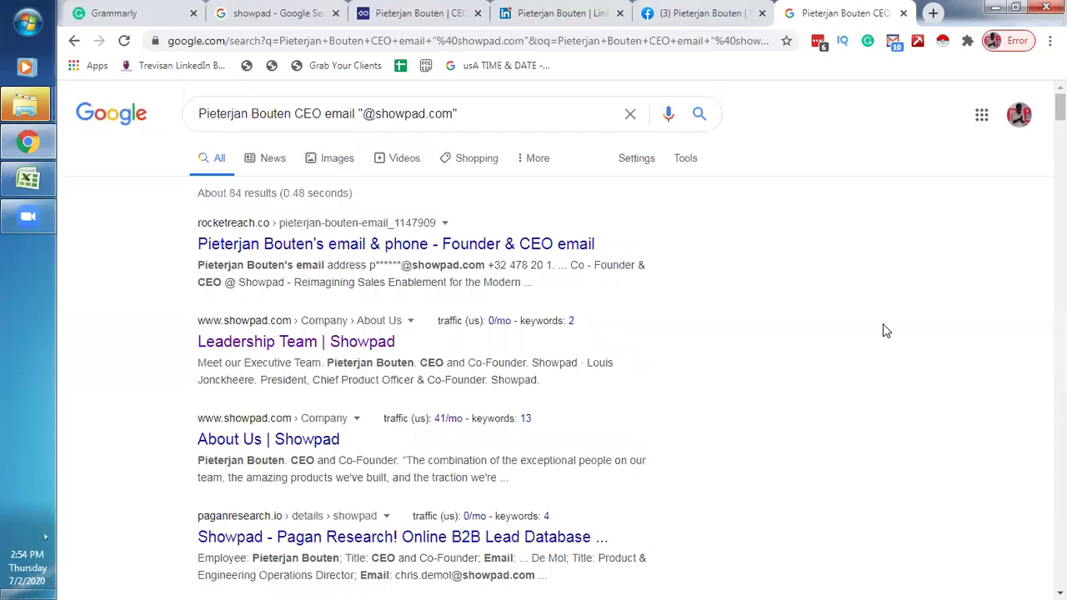
Search within the results page for "@" to highlight every email address
key("ctrl+f")
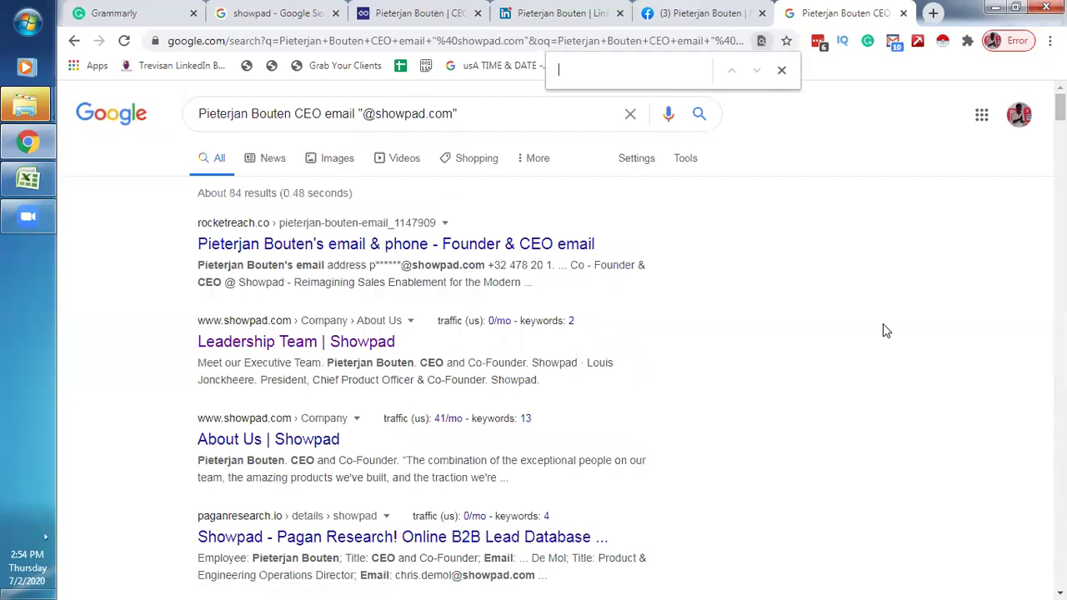
type("@")
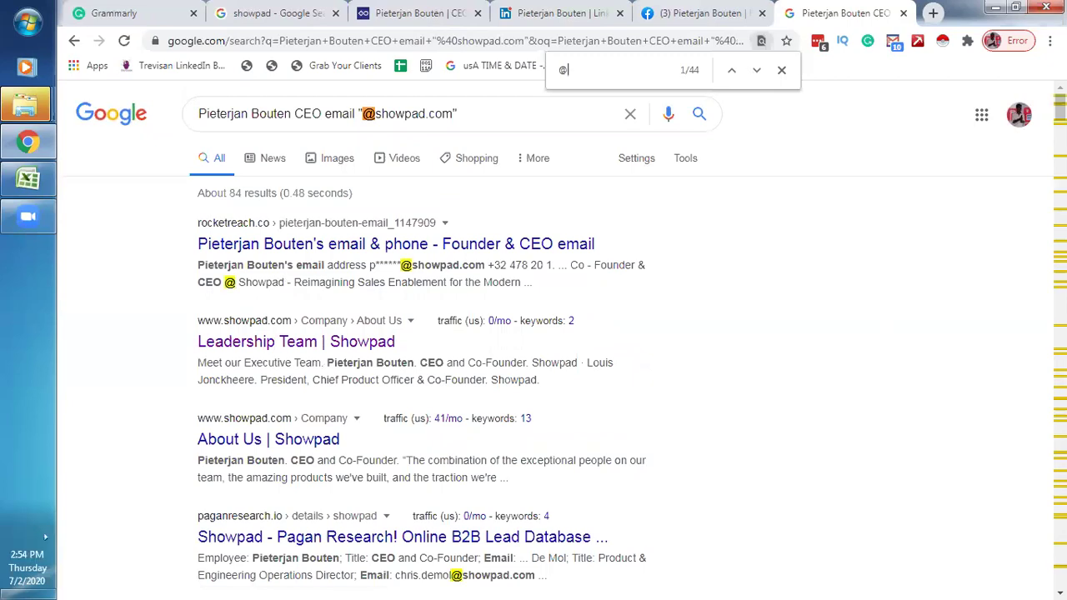
double_click(985, 195)
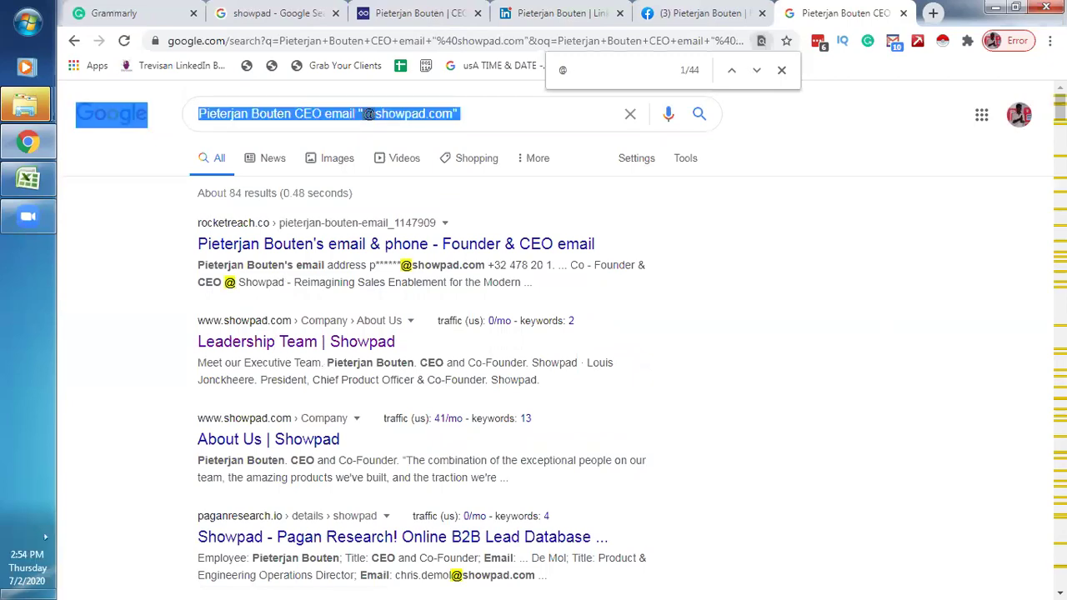
Examine the highlighted "@" matches throughout the results for the CEO's Showpad address and go back toward the first results
scroll(534, 334, "down", 5)
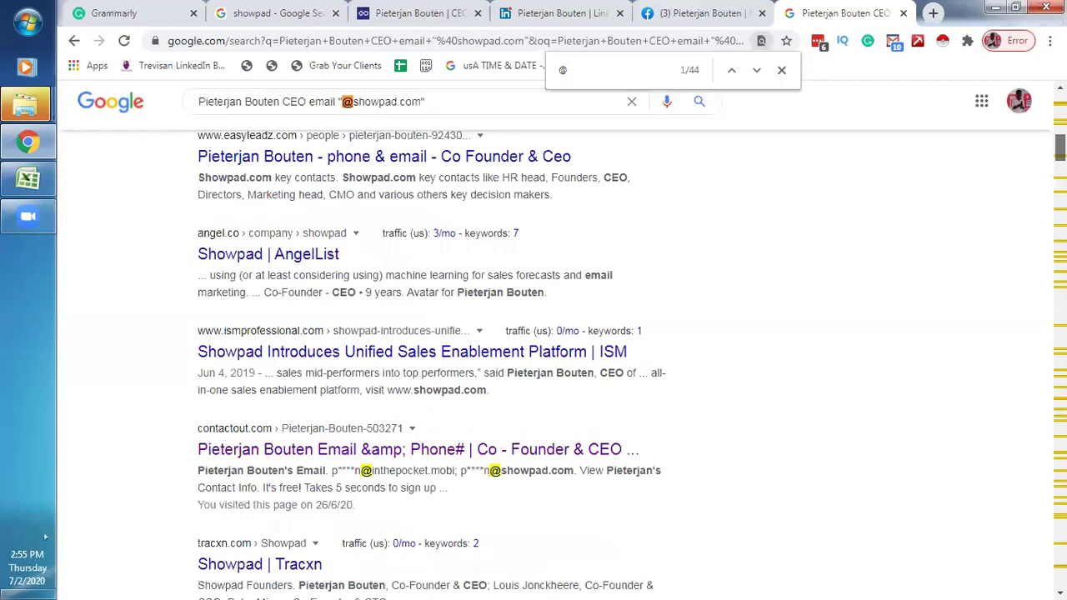
scroll(534, 333, "down", 2)
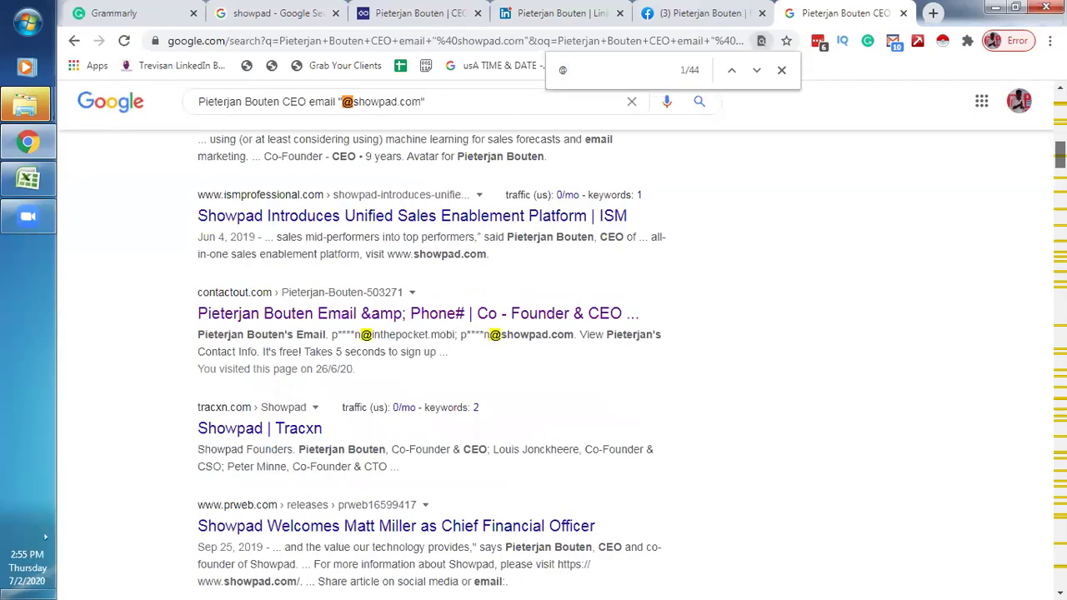
scroll(533, 333, "down", 5)
scroll(533, 334, "down", 5)
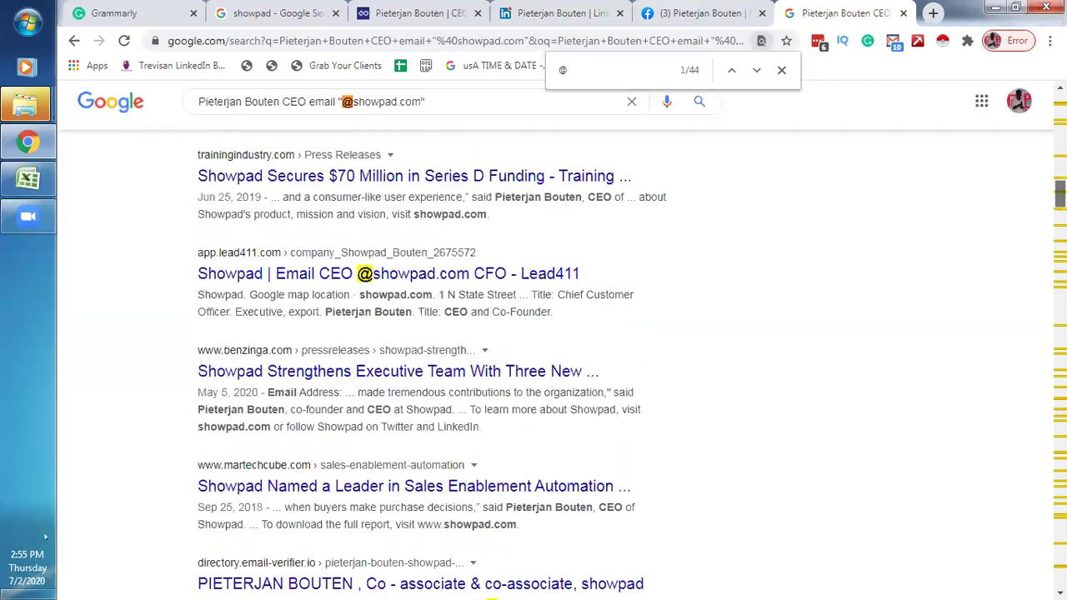
scroll(533, 333, "down", 1)
scroll(533, 333, "up", 3)
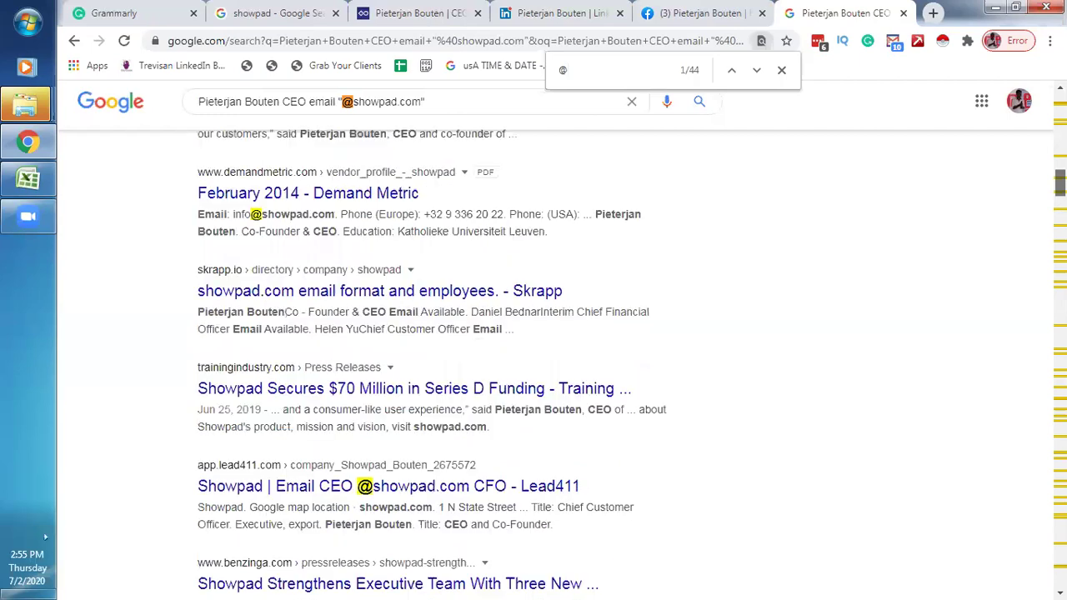
scroll(533, 333, "up", 1)
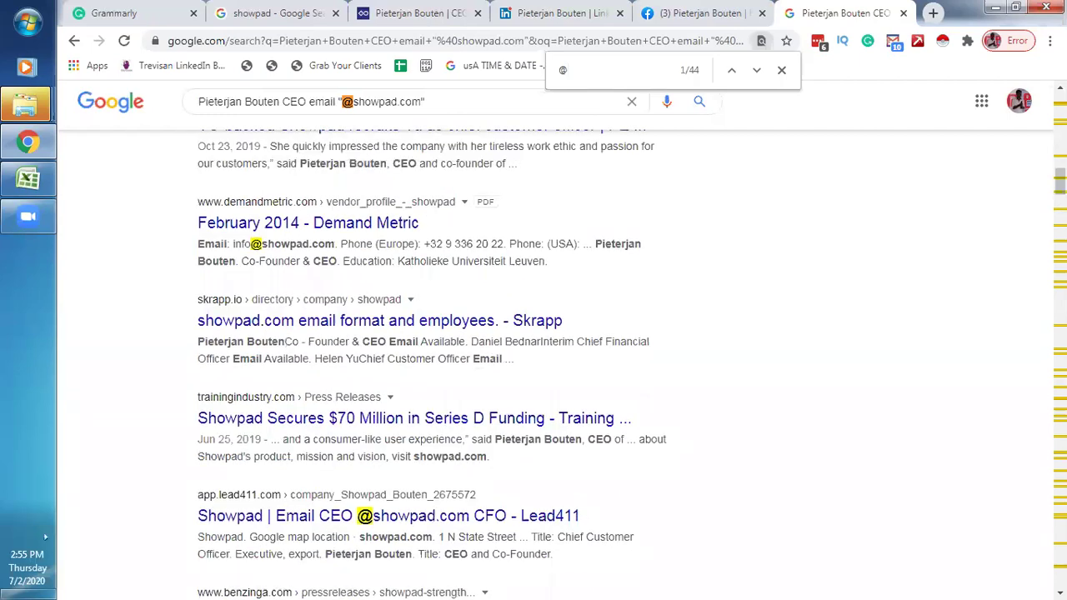
scroll(534, 333, "up", 1)
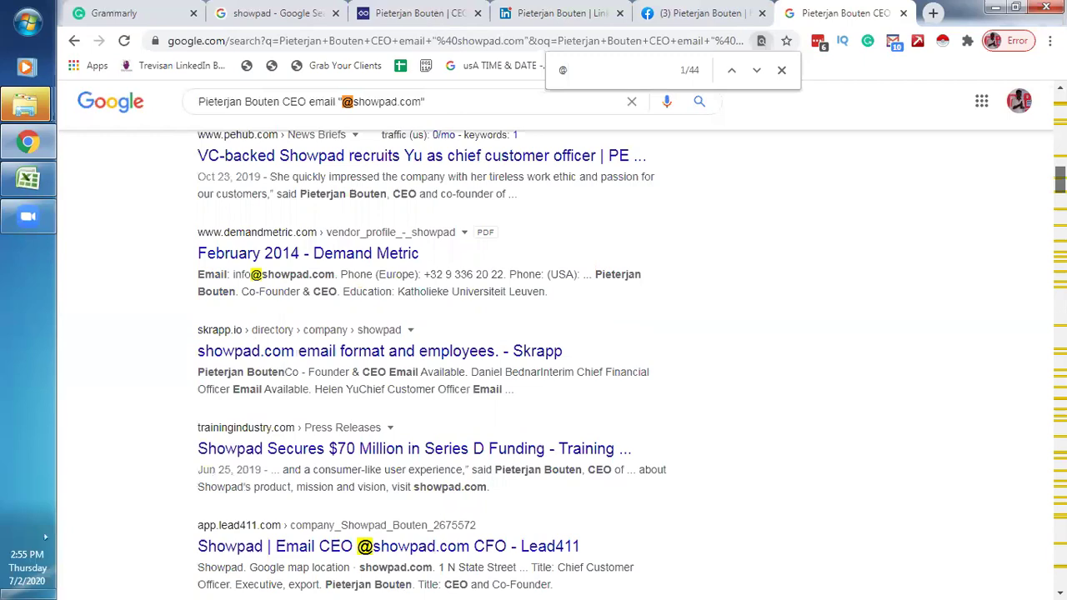
scroll(533, 334, "down", 2)
left_click_drag(1060, 187, 1060, 187)
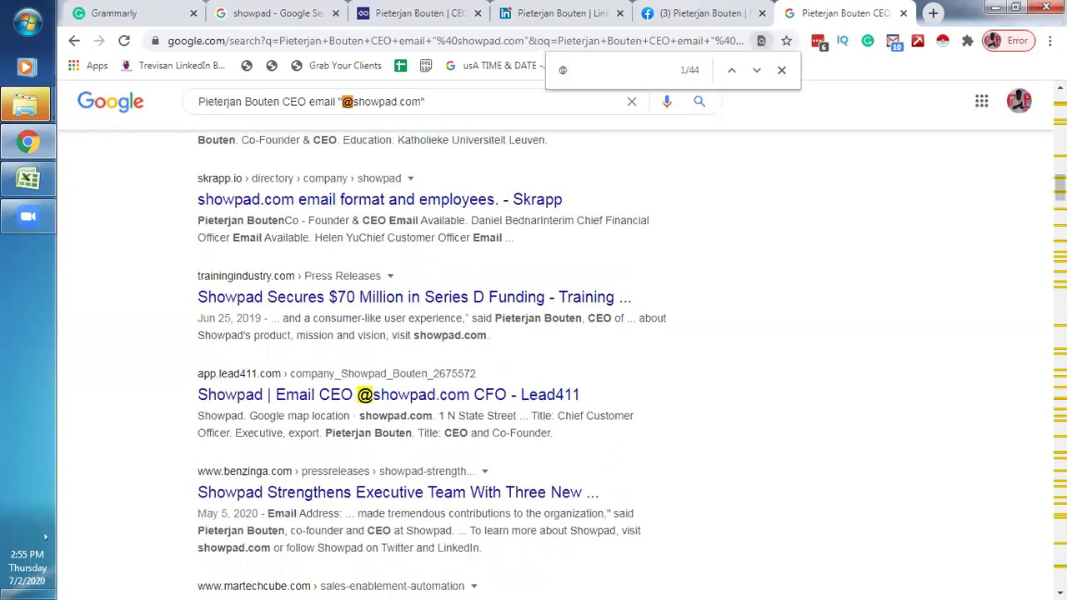
left_click_drag(1061, 188, 1061, 151)
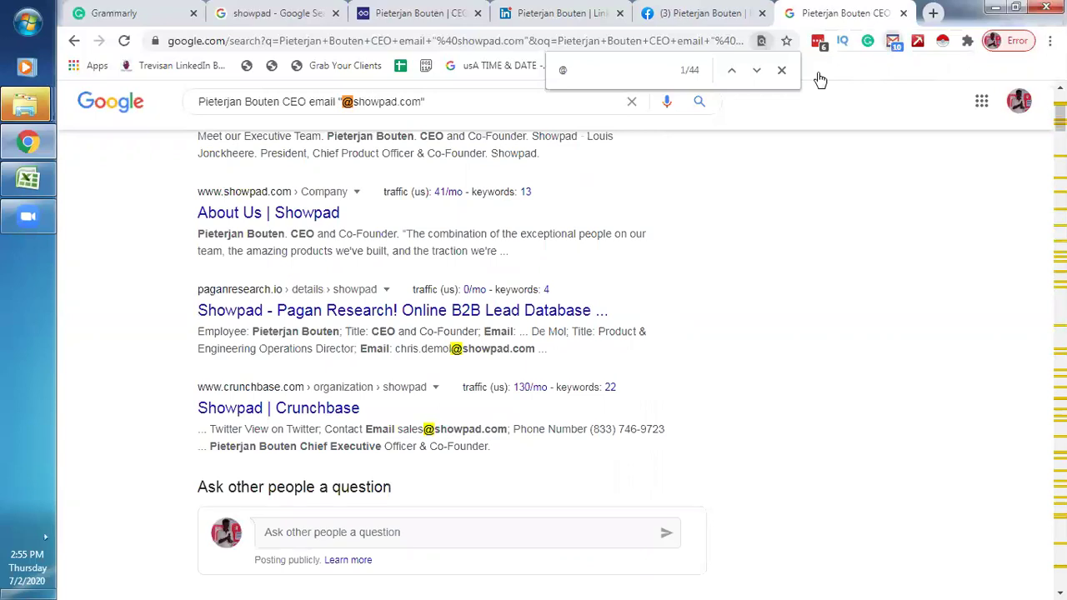
Open the Email Grabber extension's Chrome Web Store page in a new tab, return to the Google results and close the in-page search
right_click(775, 90)
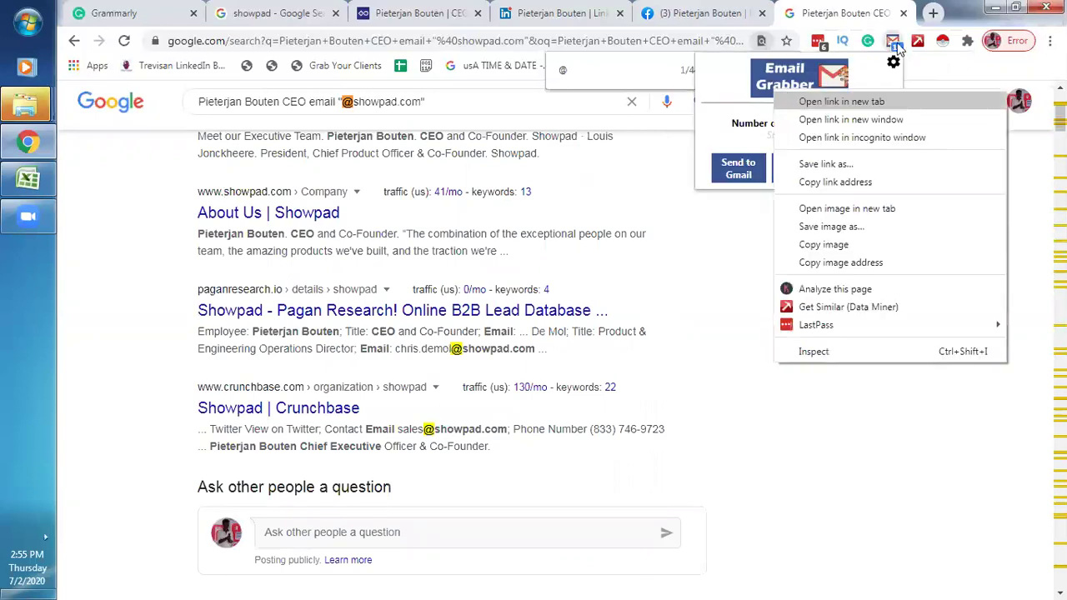
key("Return")
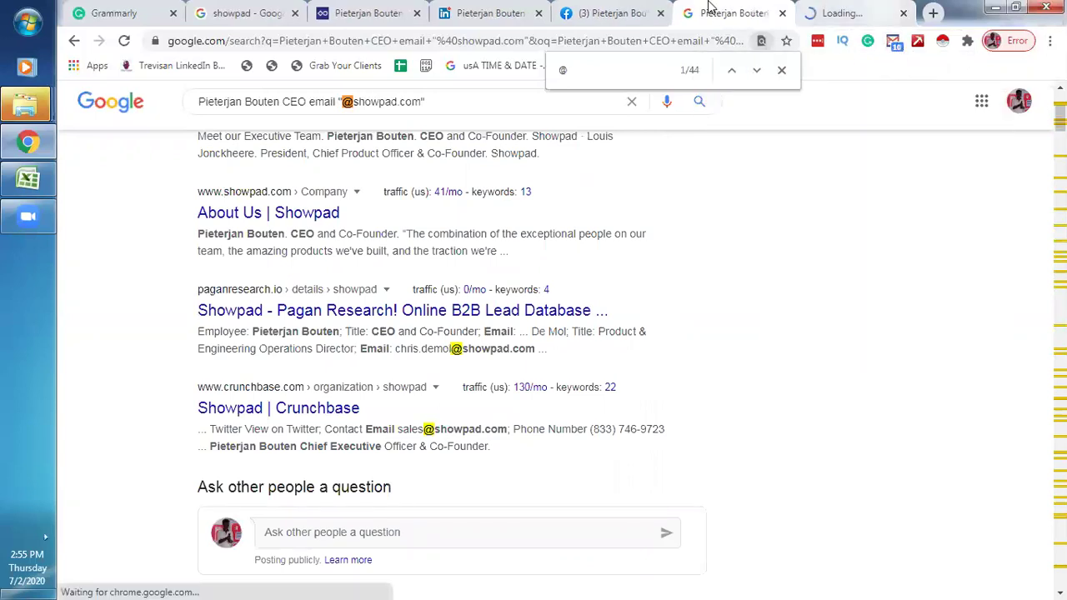
left_click(871, 13)
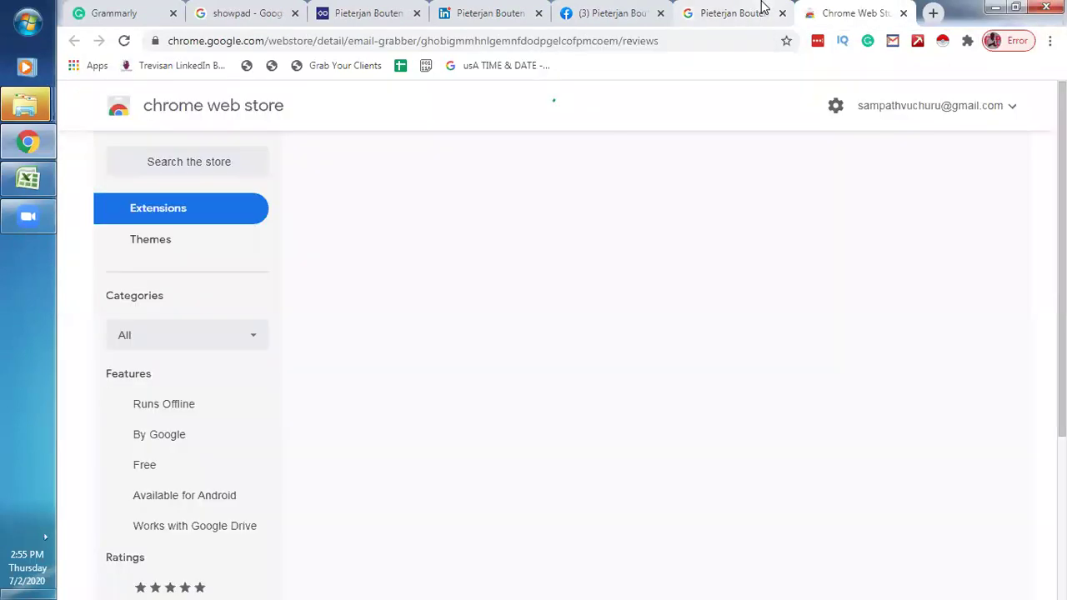
left_click(761, 10)
key("Escape")
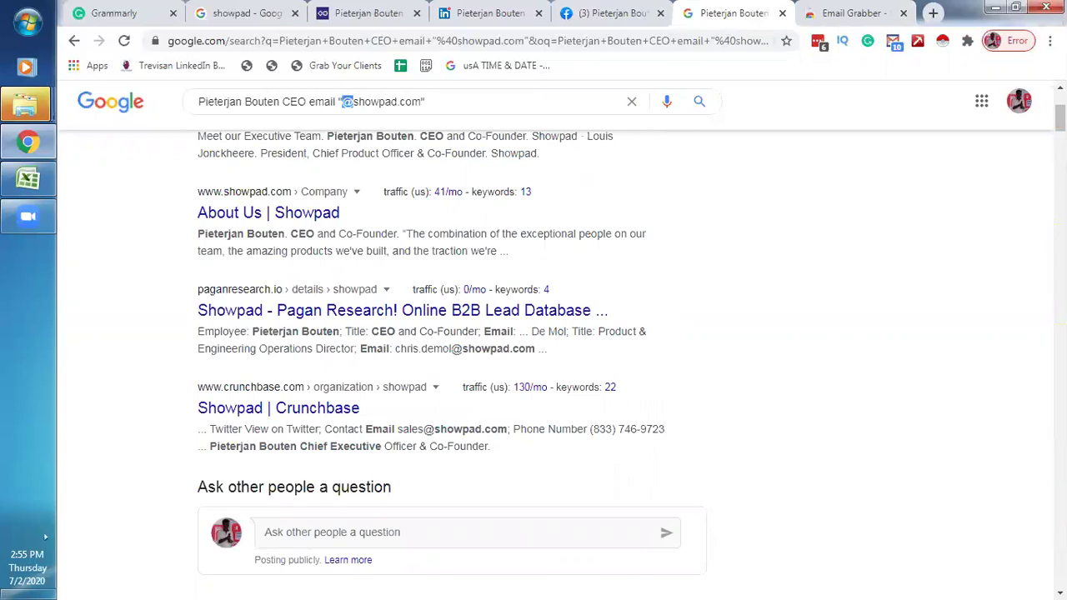
Check the Email Grabber summary for the Google results and view the extension's store page before returning to the results
scroll(450, 358, "down", 6)
scroll(450, 358, "down", 2)
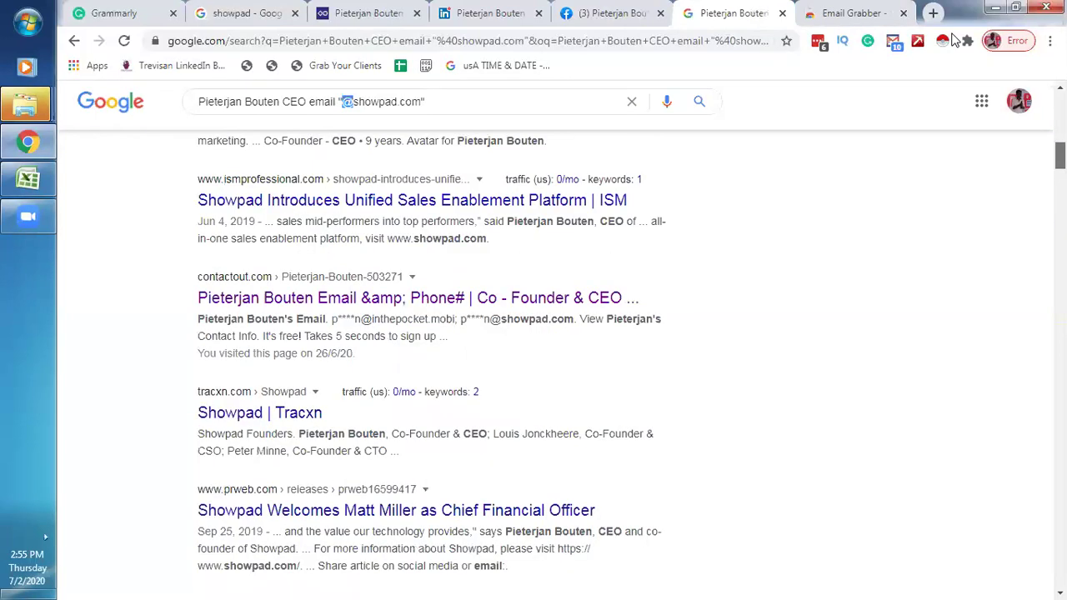
left_click(892, 41)
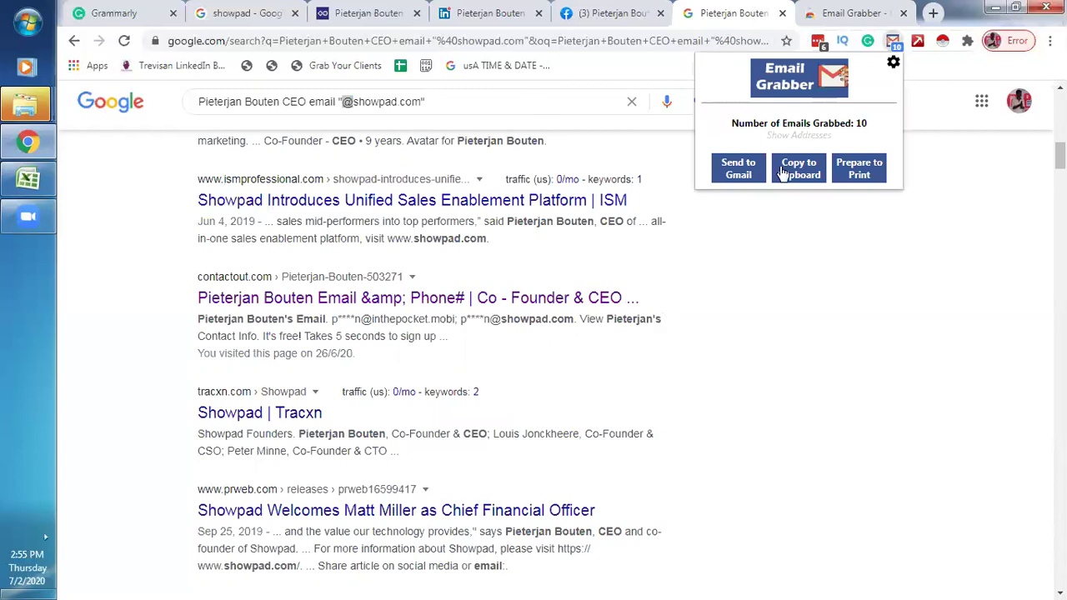
left_click(863, 10)
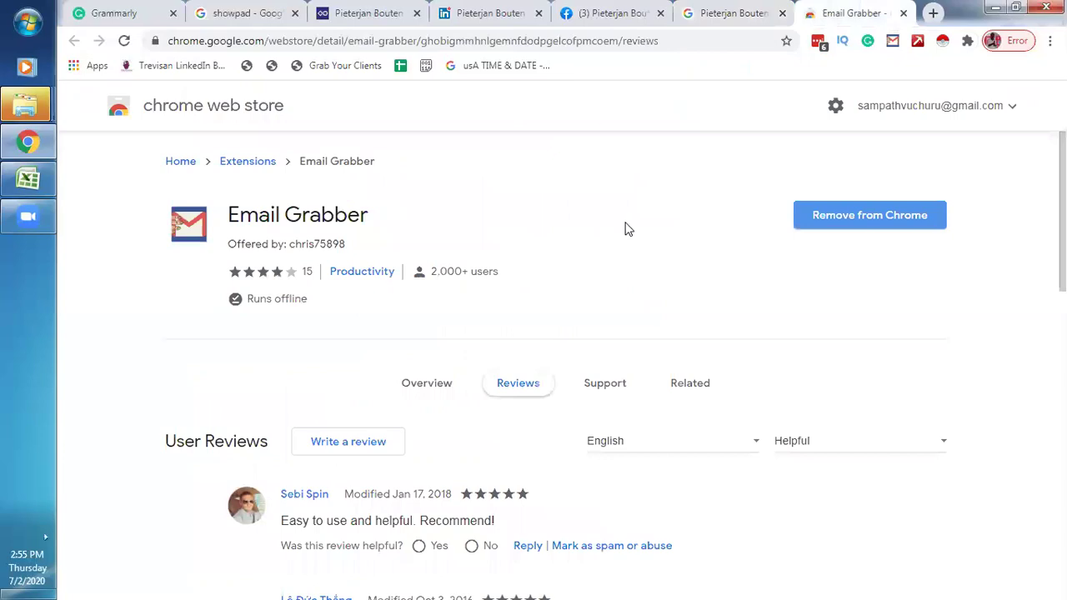
left_click(716, 7)
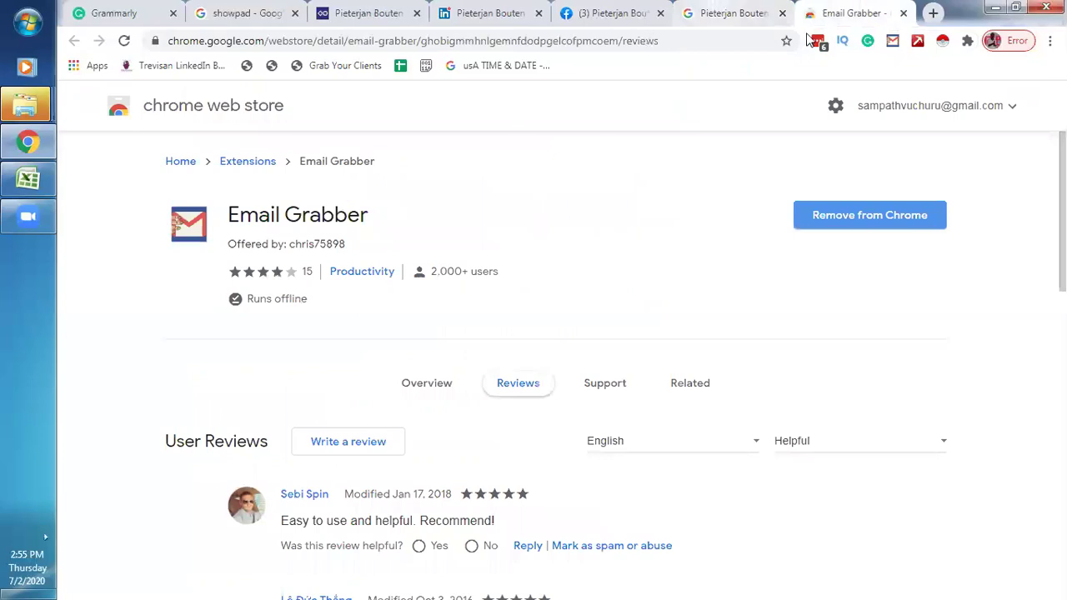
Prepare the emails grabbed from the results as a printable Email Grabber list and select all the addresses
left_click(894, 41)
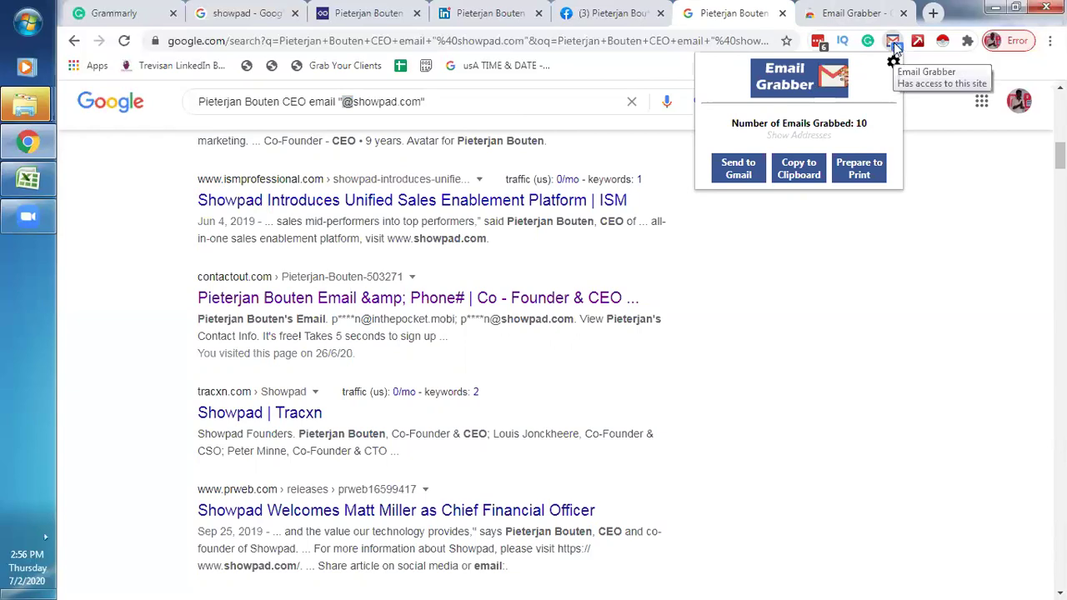
left_click(865, 170)
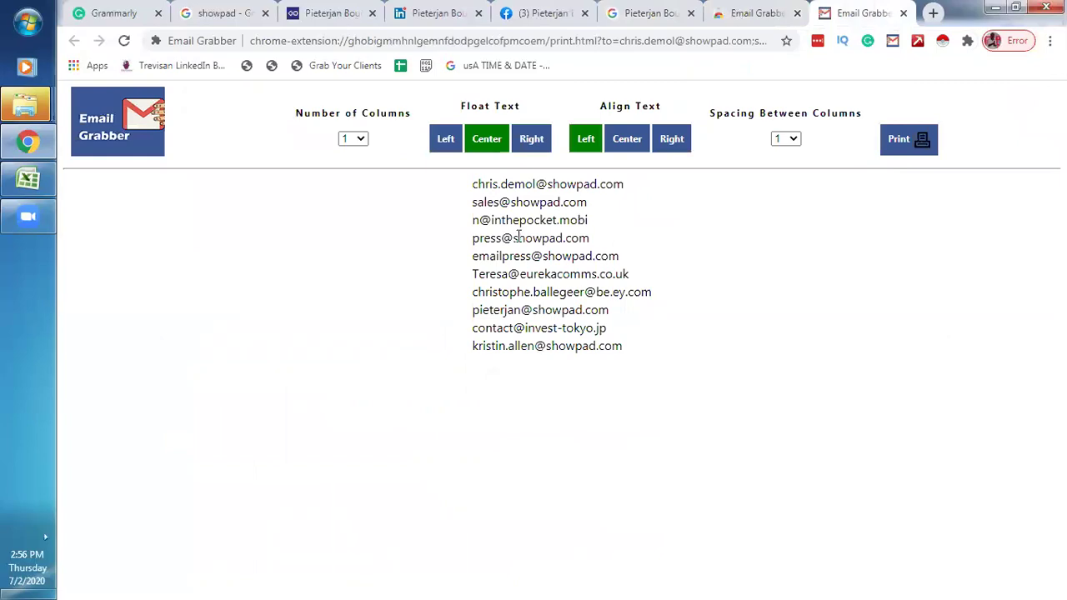
left_click_drag(487, 202, 631, 352)
left_click(631, 352)
left_click(472, 184, "shift")
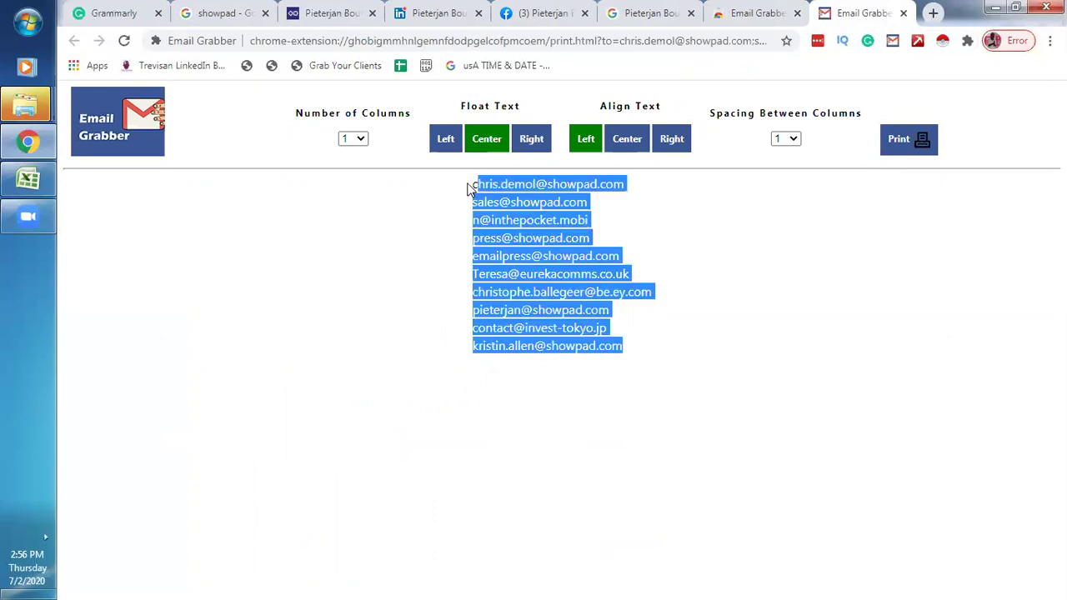
left_click(469, 185, "shift")
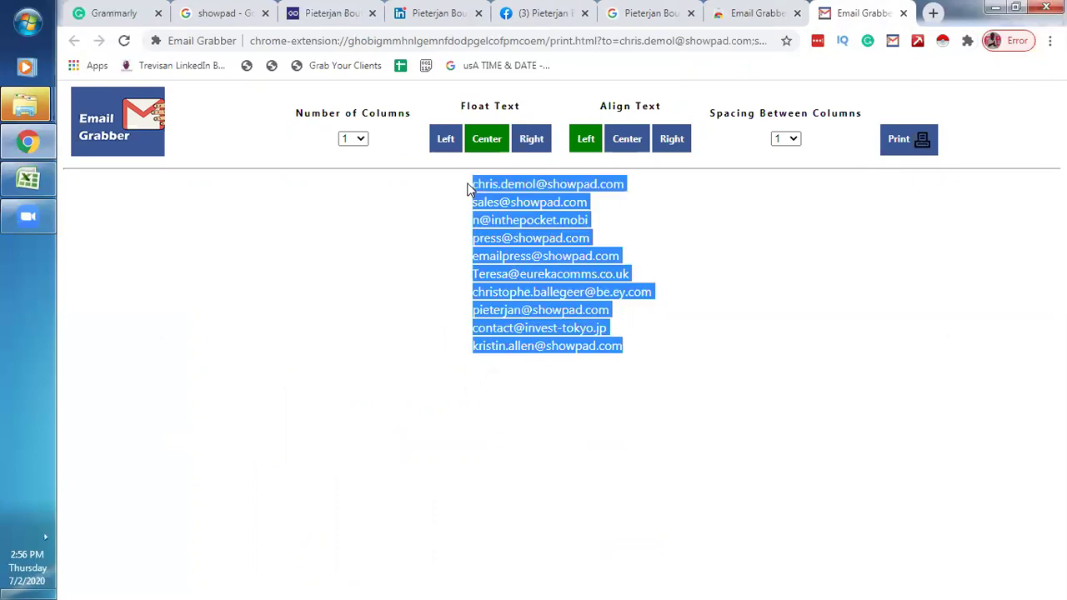
Check the CEO's full name on the open LinkedIn profile to compare it with the grabbed addresses
left_click(435, 7)
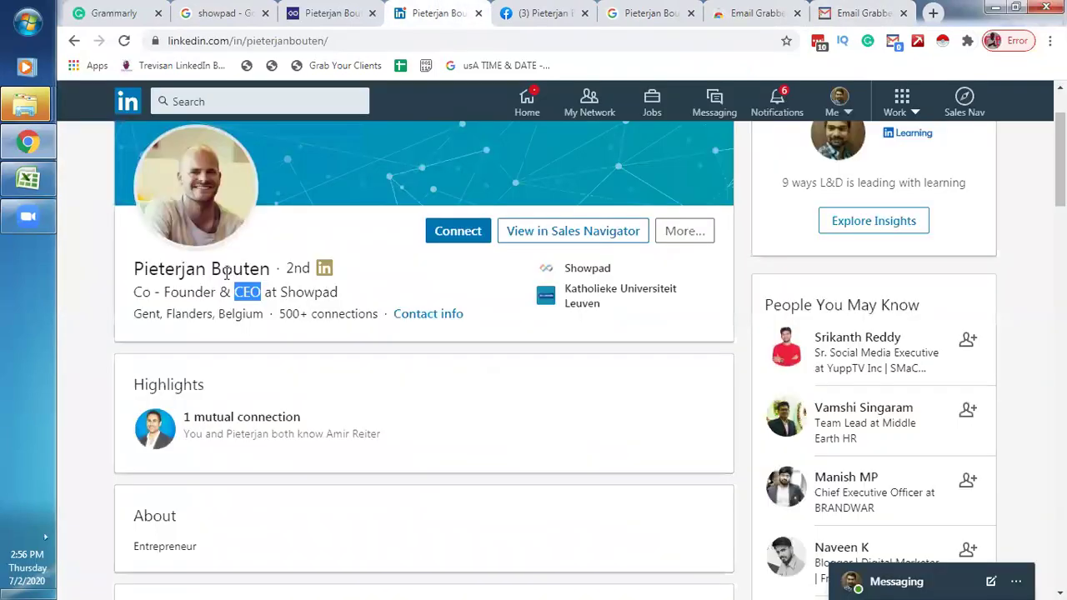
left_click(225, 270)
double_click(225, 271)
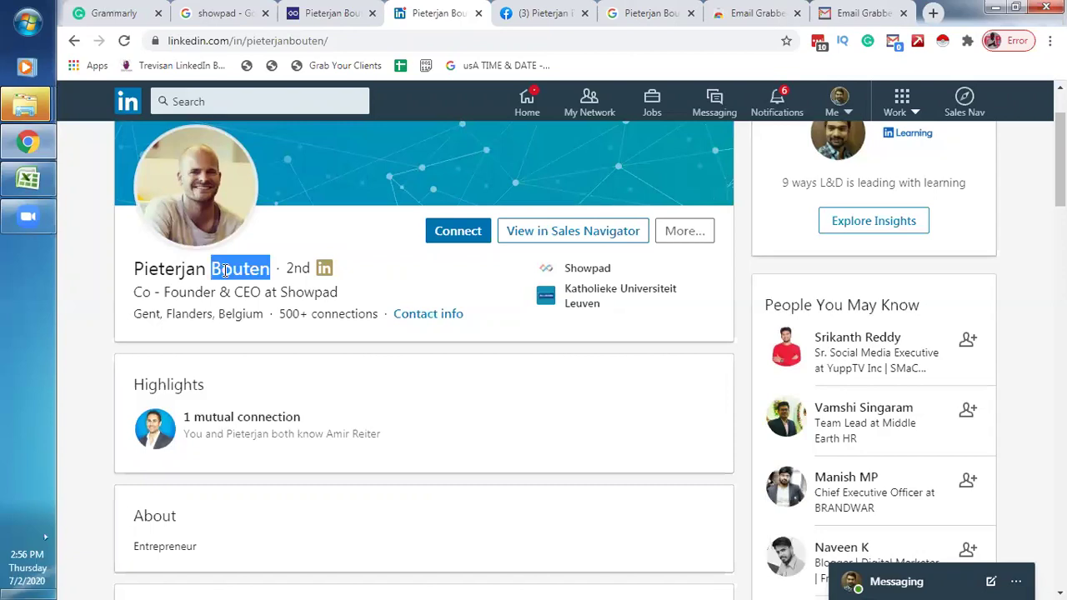
triple_click(225, 271)
left_click(552, 323)
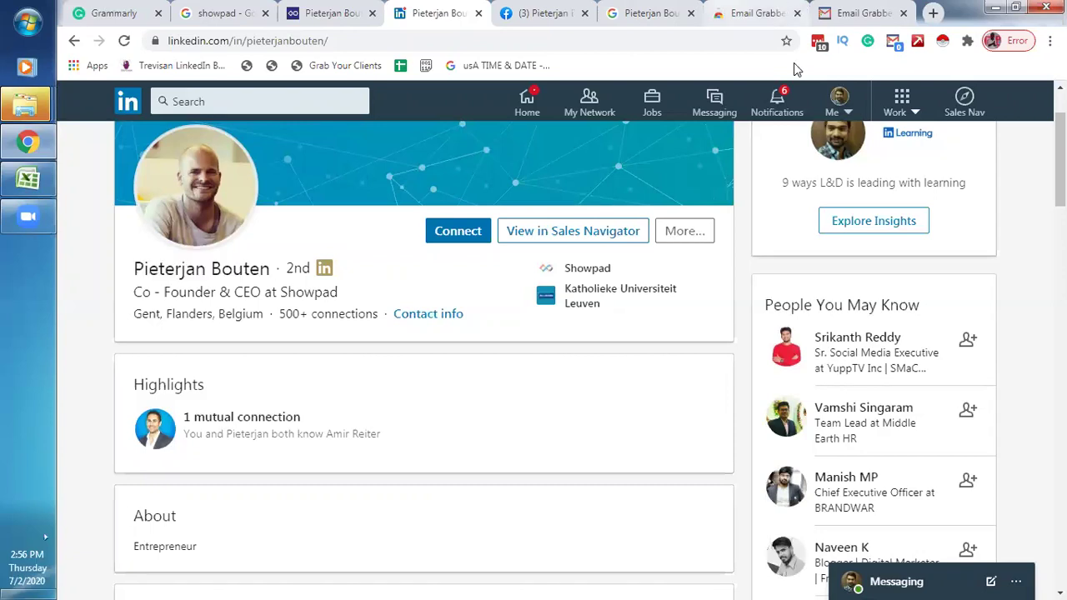
Return to the Email Grabber list and copy the Showpad address that matches the CEO's first name
key("ctrl+9")
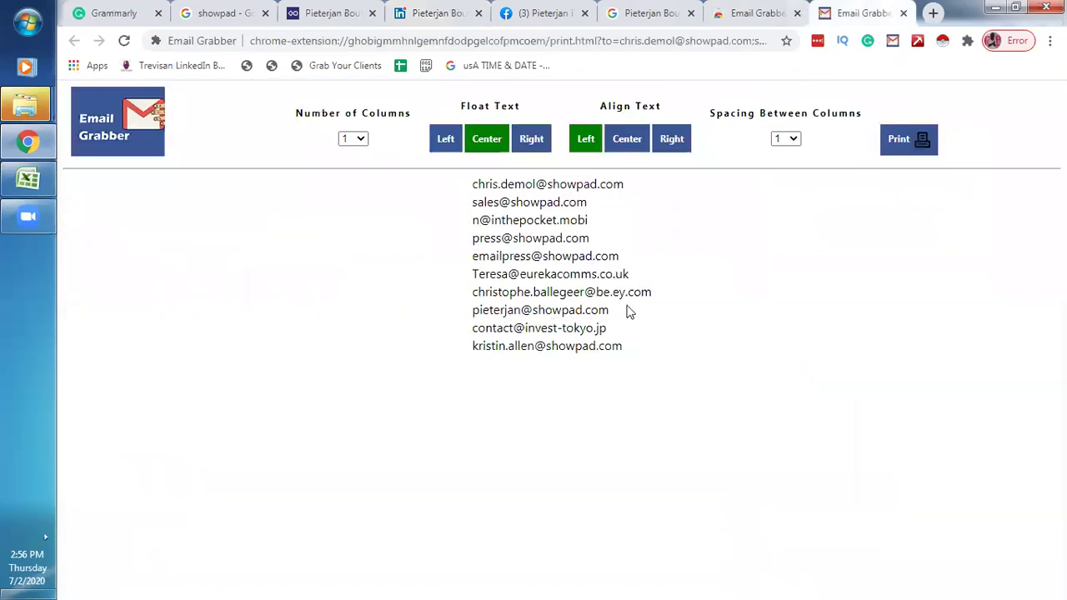
left_click_drag(610, 311, 472, 314)
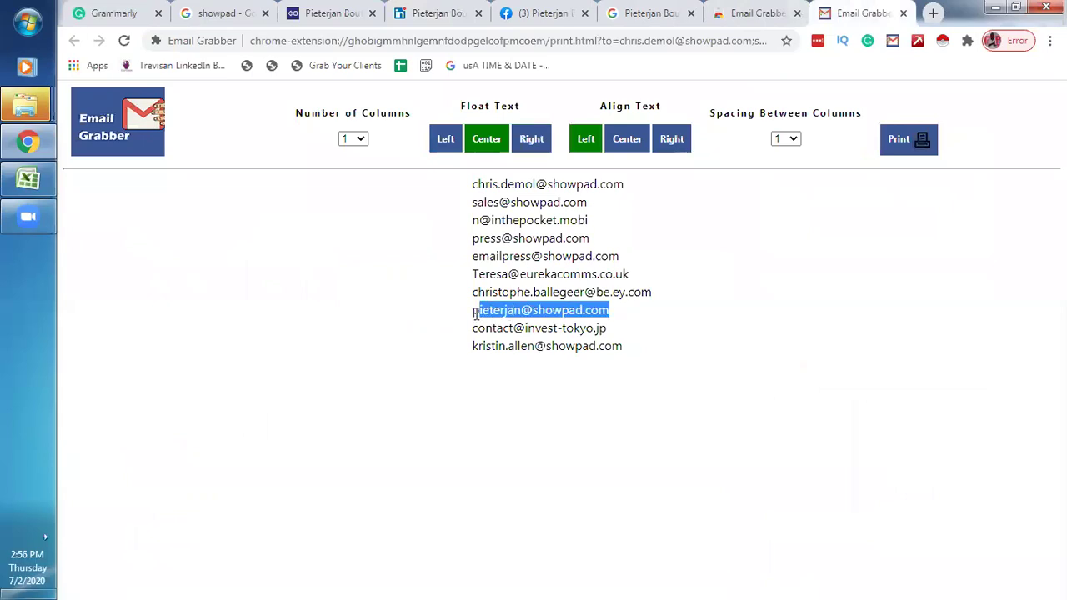
right_click(475, 317)
left_click(510, 329)
Run a Google search for the copied email address in a new tab
left_click(930, 13)
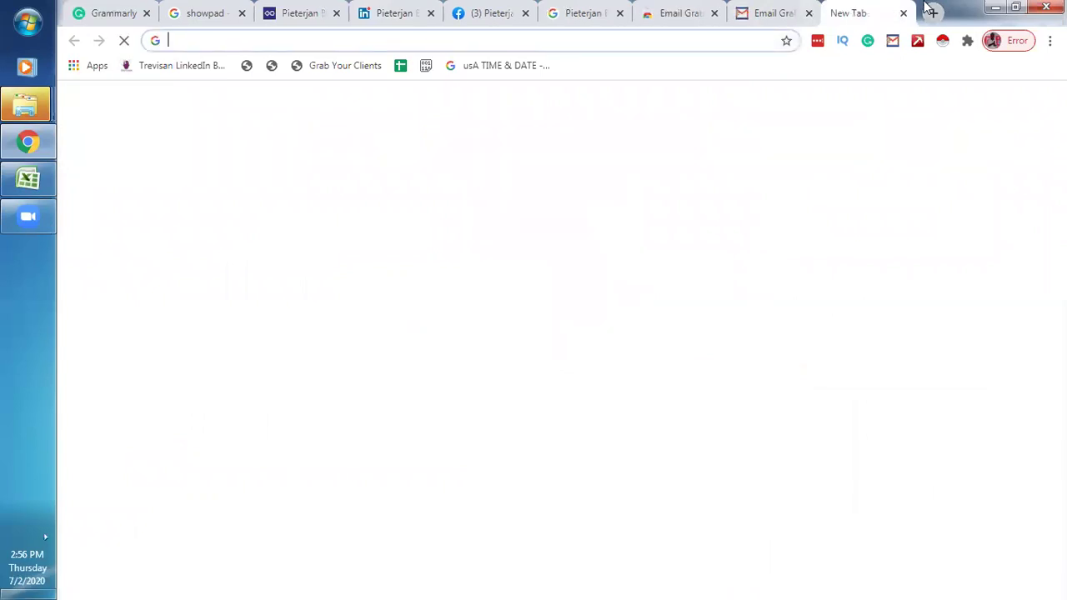
key("ctrl+v")
key("Return")
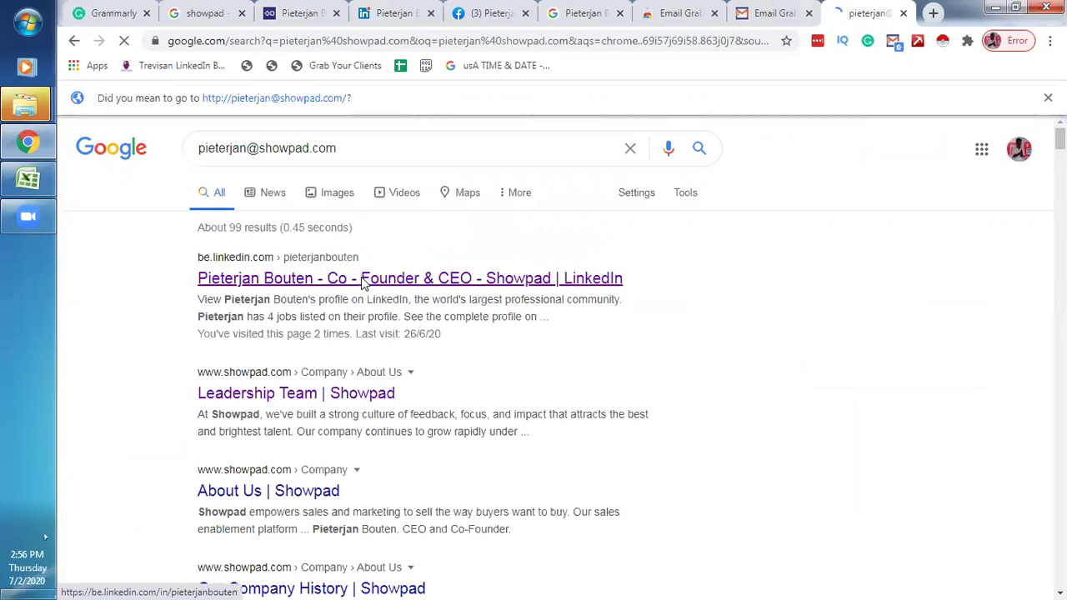
Open the CEO's LinkedIn result in a new background tab and select the email address in the search query
right_click(366, 282)
left_click(383, 291)
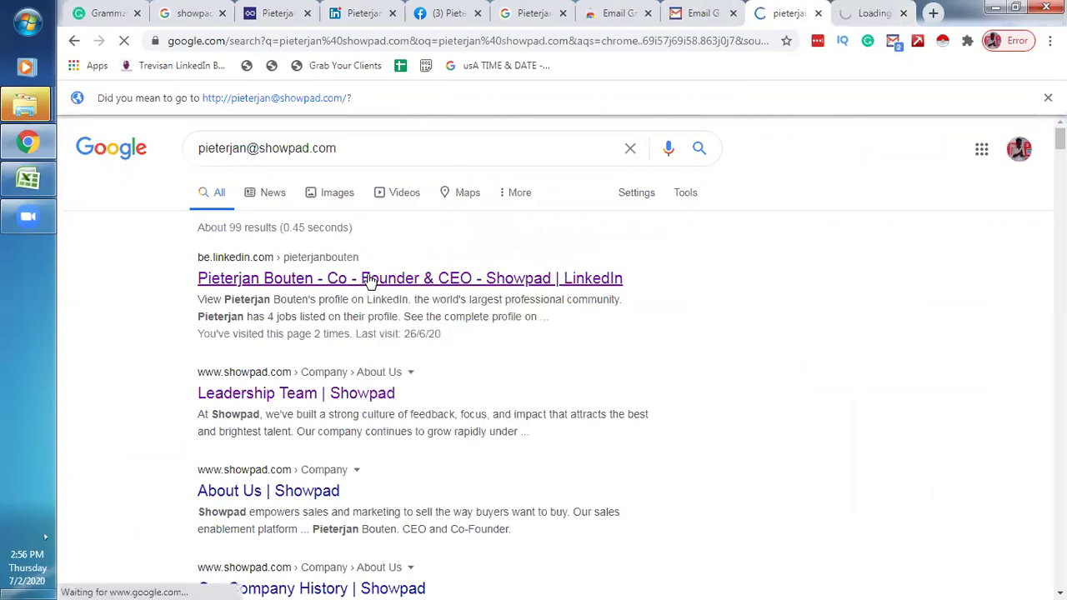
left_click(333, 148)
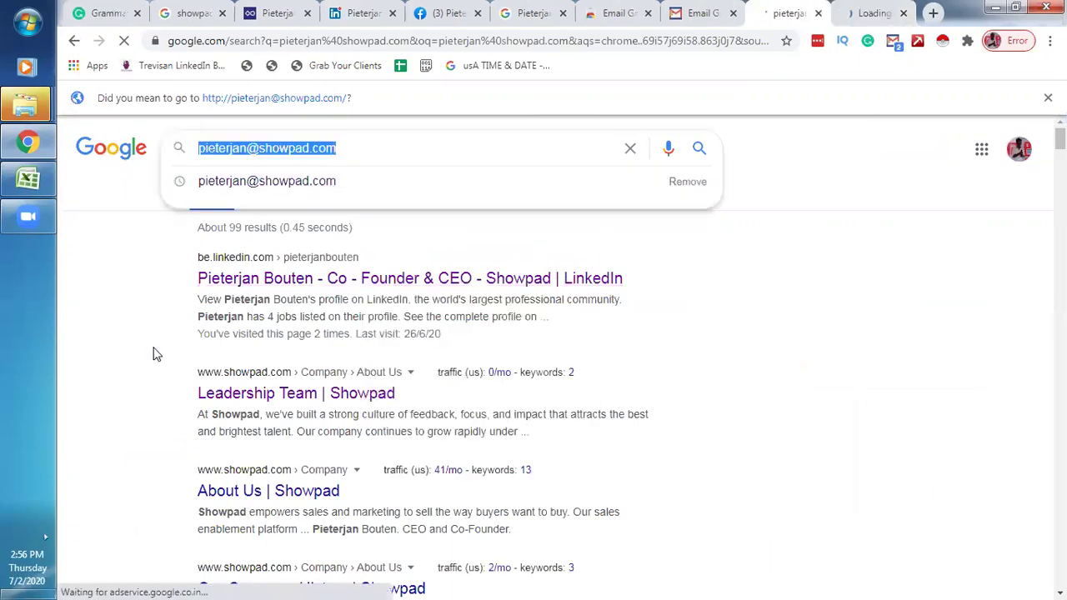
Look through the Google results for the email address to see whether they link it to Showpad's CEO
left_click(152, 354)
scroll(155, 354, "down", 1)
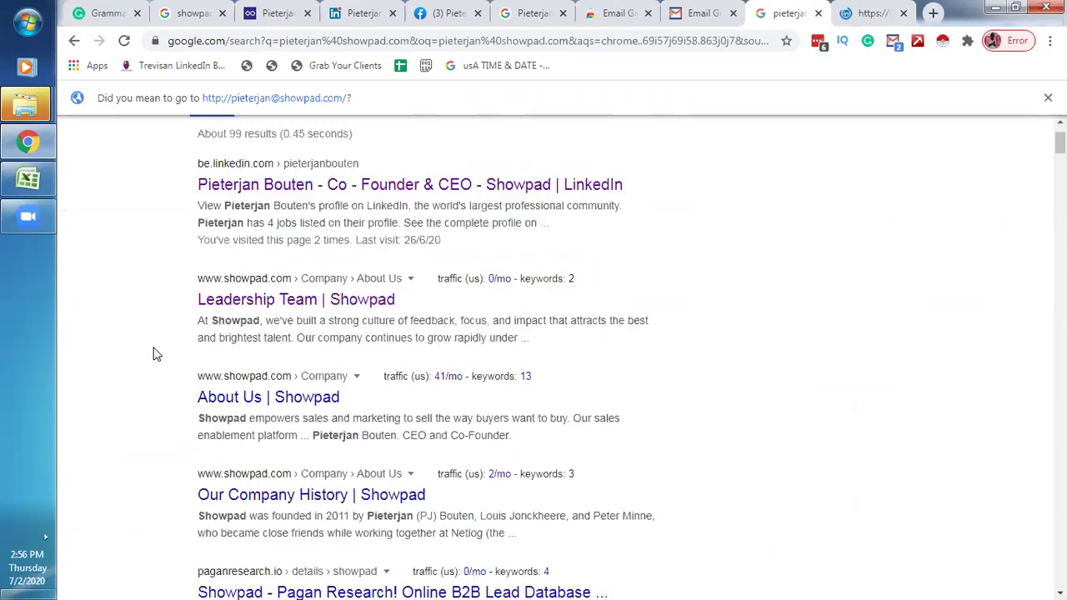
scroll(154, 354, "down", 1)
scroll(154, 354, "down", 2)
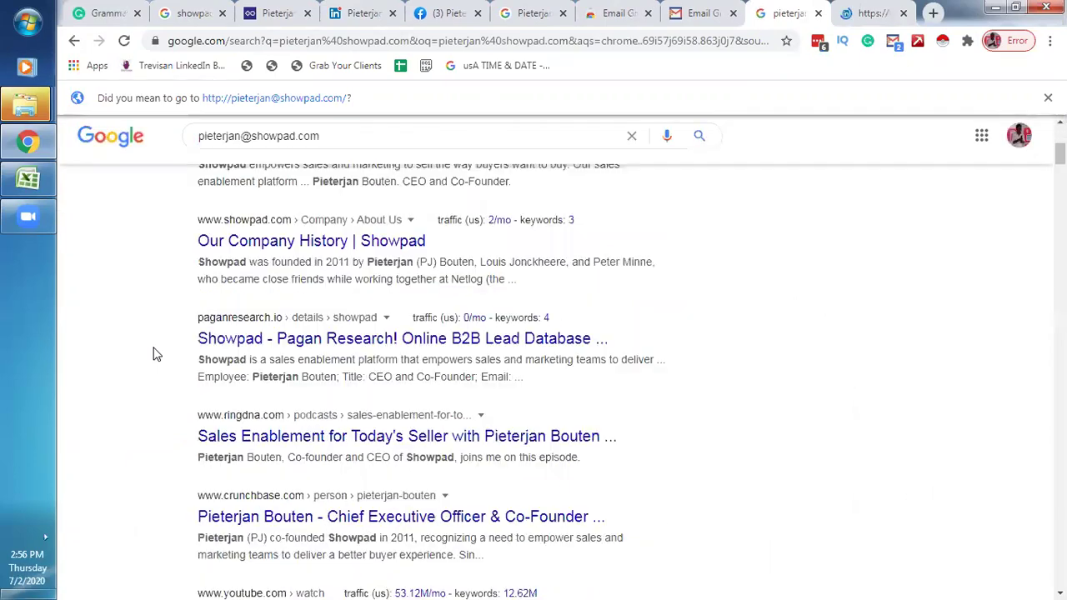
scroll(154, 354, "down", 1)
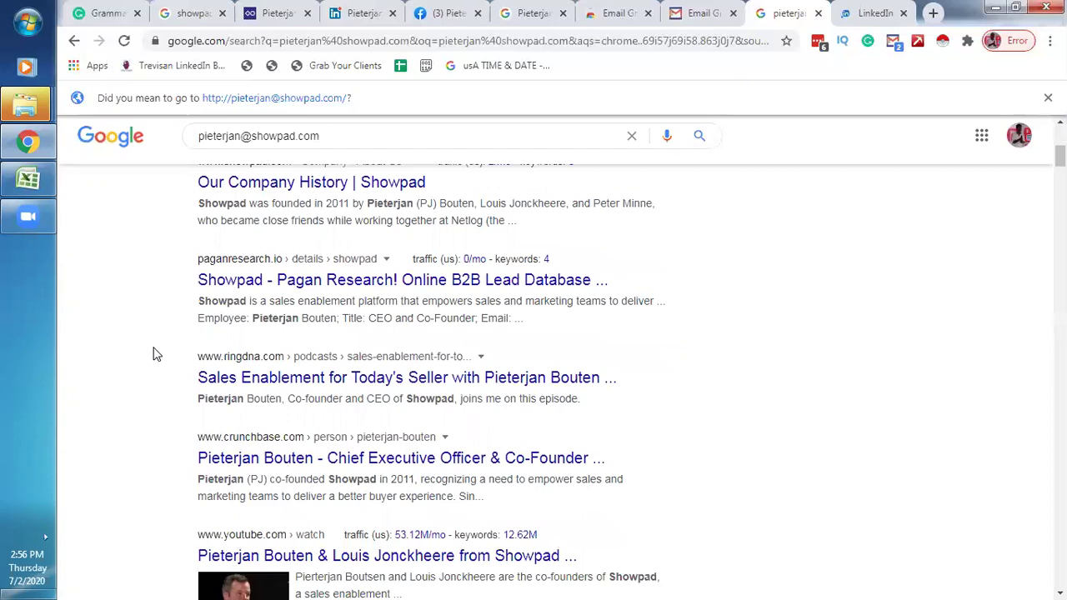
double_click(371, 125)
key("ctrl+a")
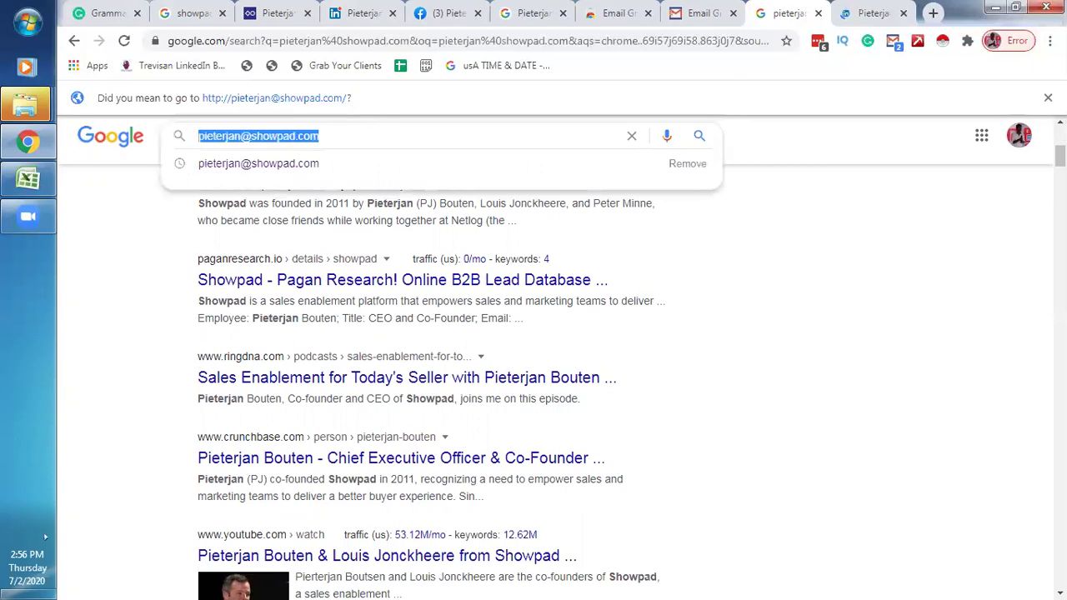
key("Escape")
scroll(534, 358, "up", 2)
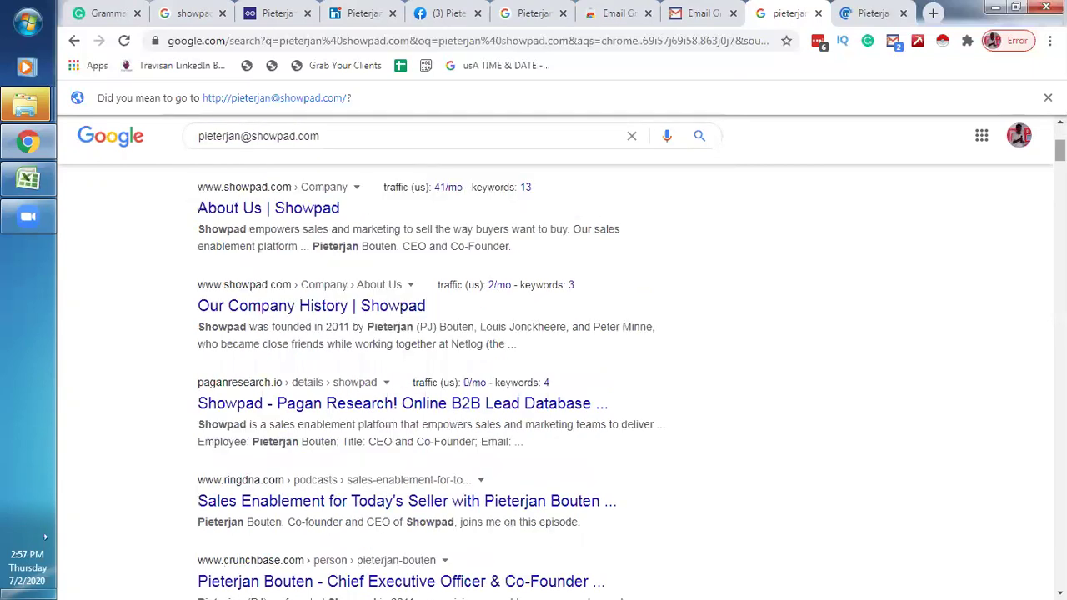
scroll(534, 358, "up", 5)
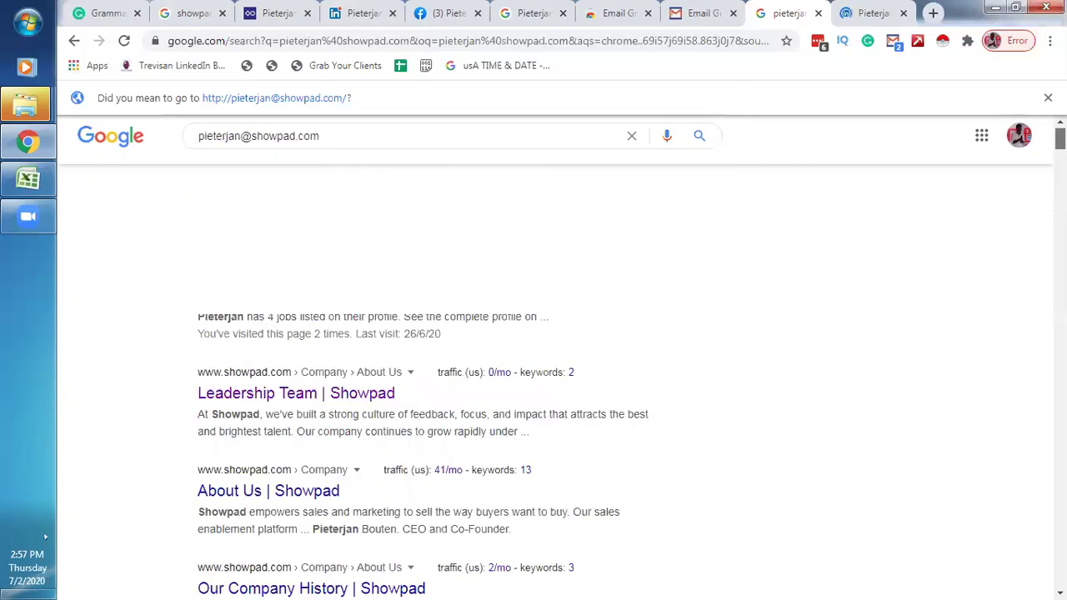
Search Google for "free email verification tools" in a new tab
left_click(934, 12)
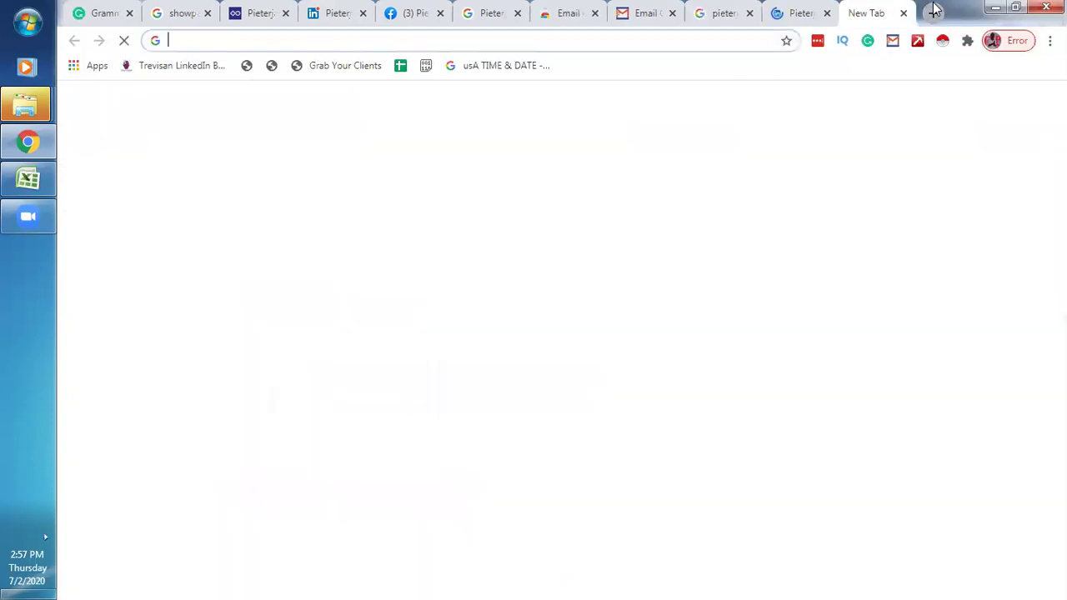
type("free")
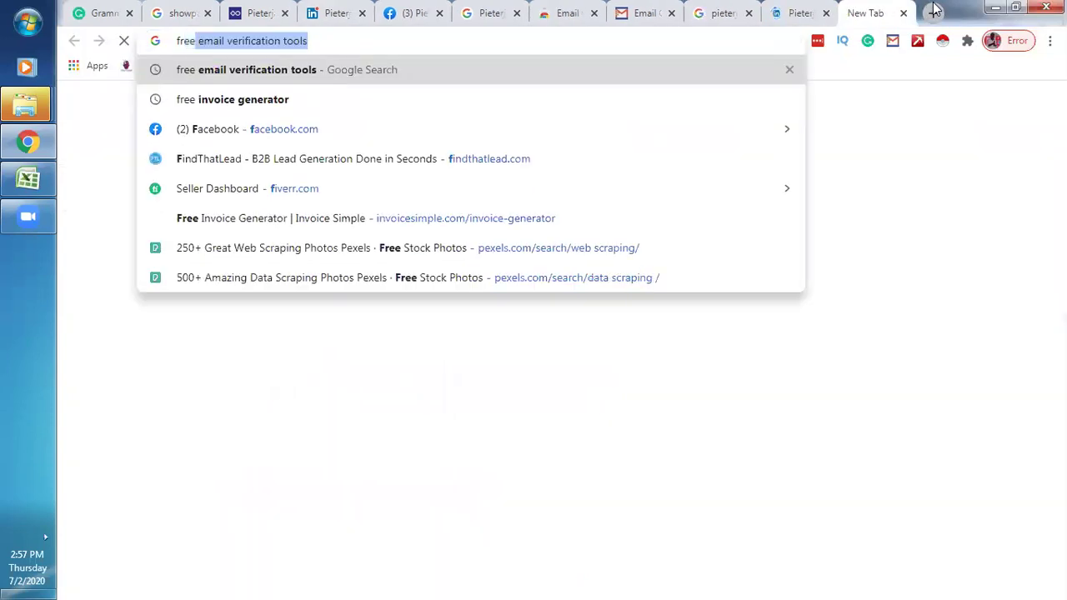
key("Return")
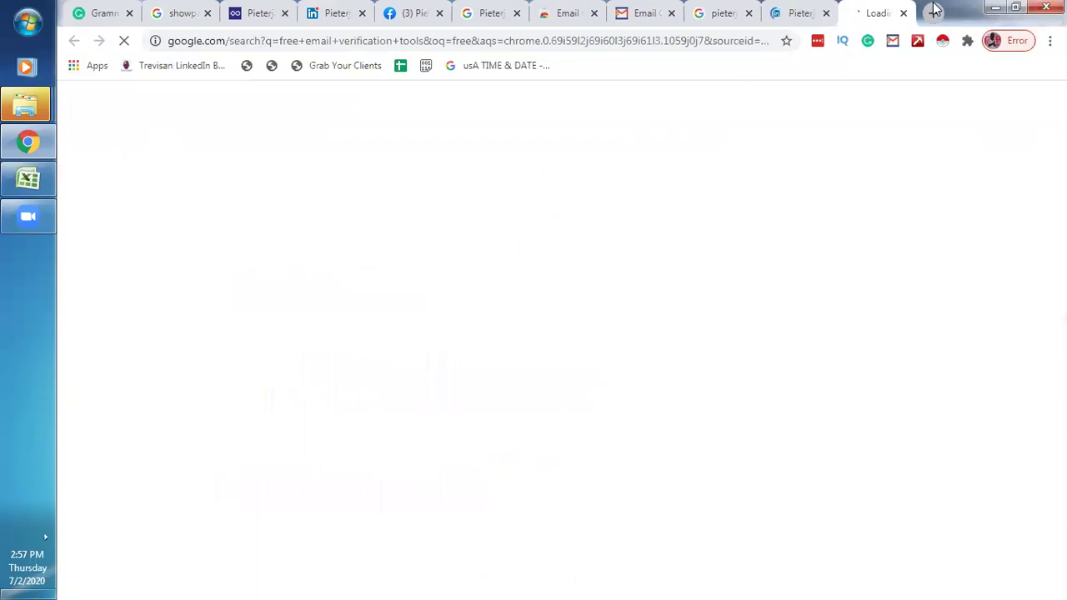
left_click(933, 12)
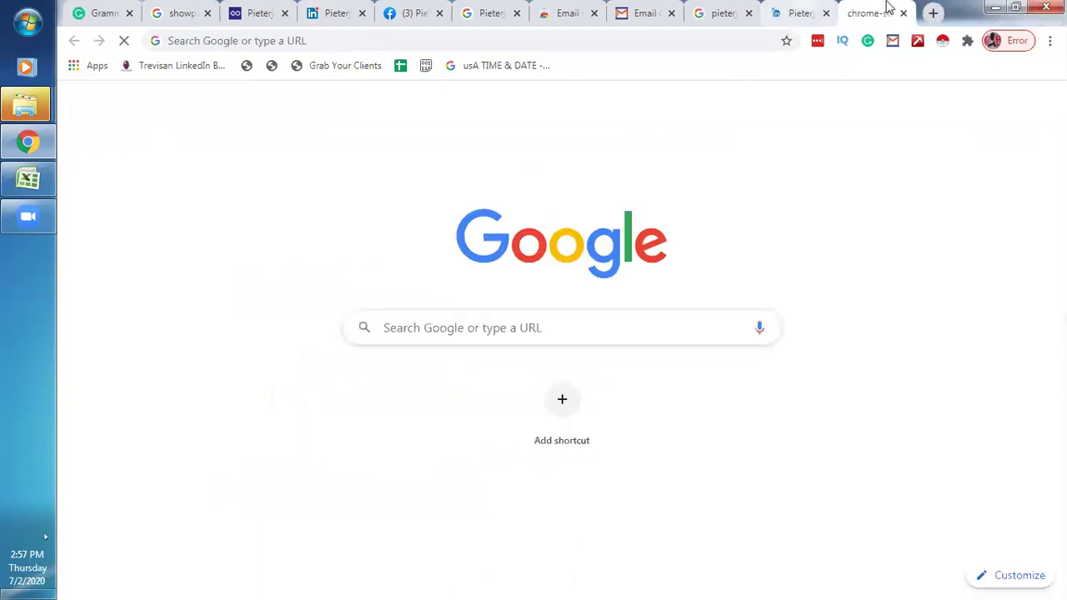
key("ctrl+v")
key("Return")
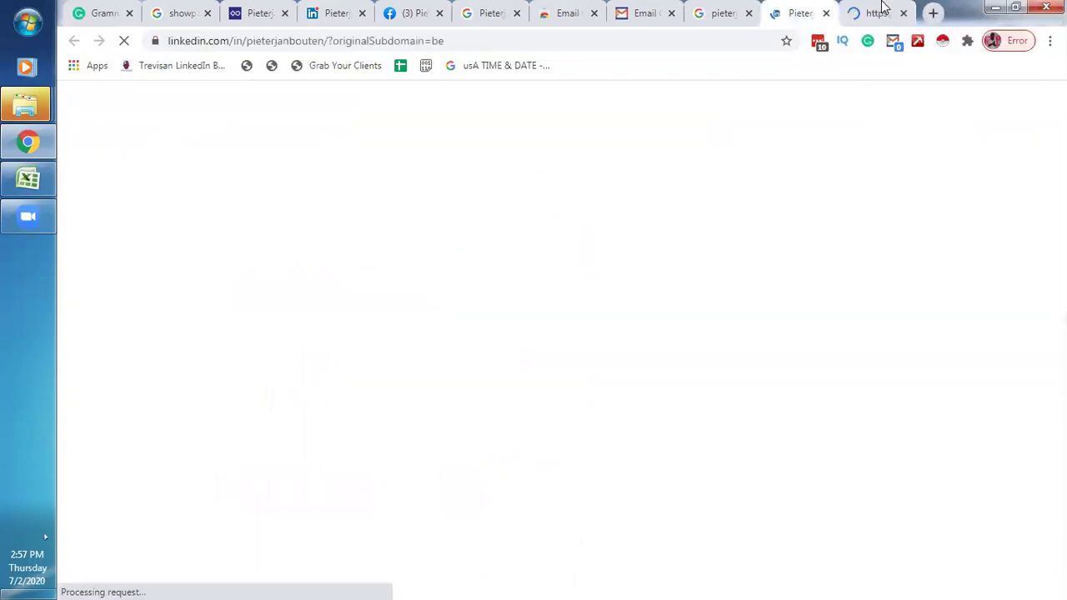
left_click(884, 7)
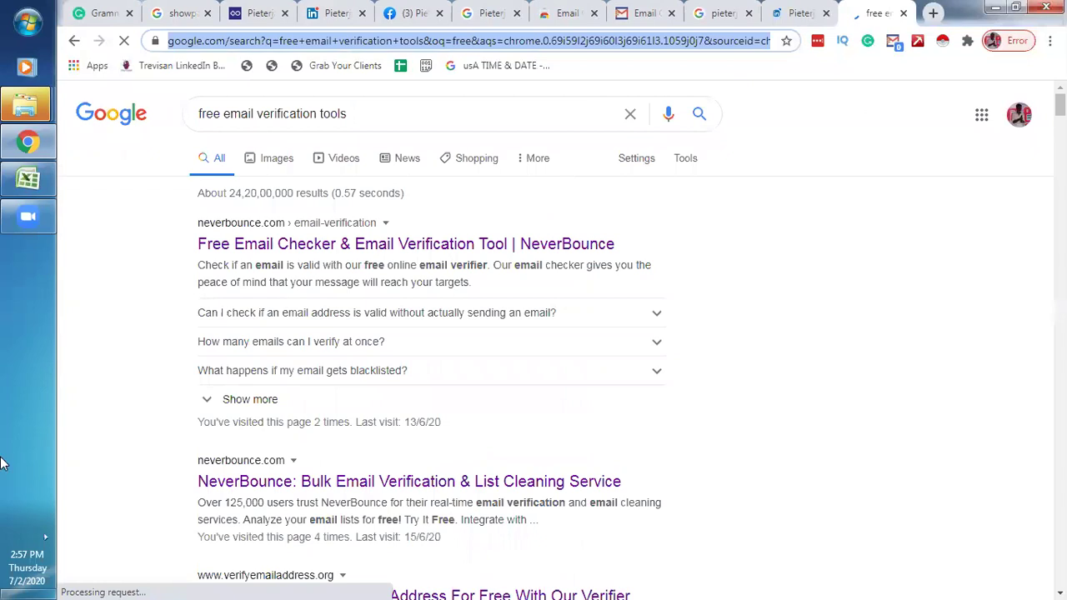
key("End")
key("Down")
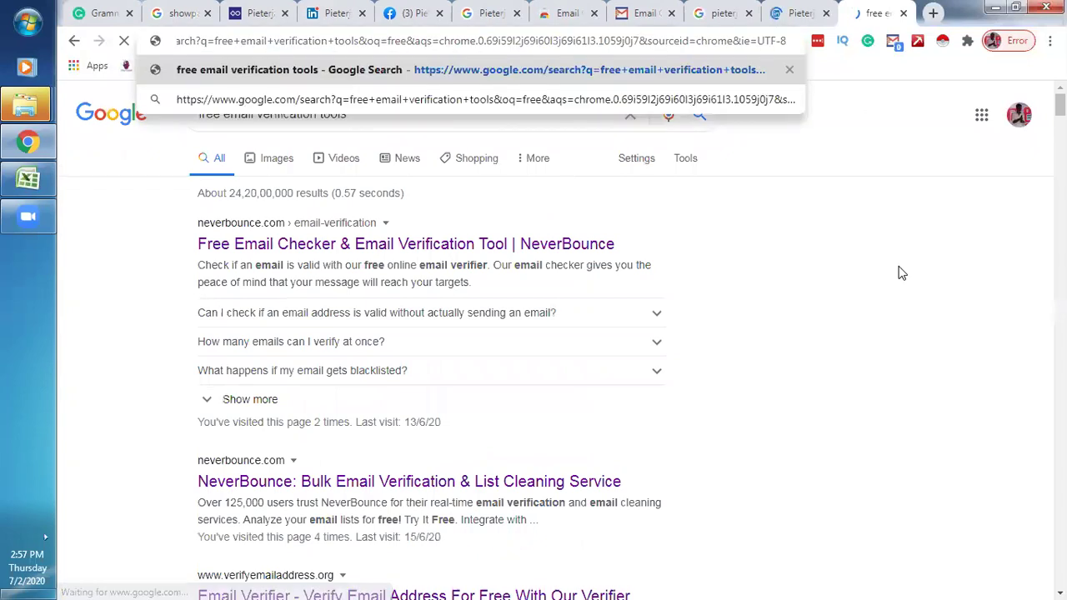
Open the verifyemailaddress.org Email Verifier result in a new background tab
scroll(900, 273, "down", 1)
scroll(350, 410, "down", 2)
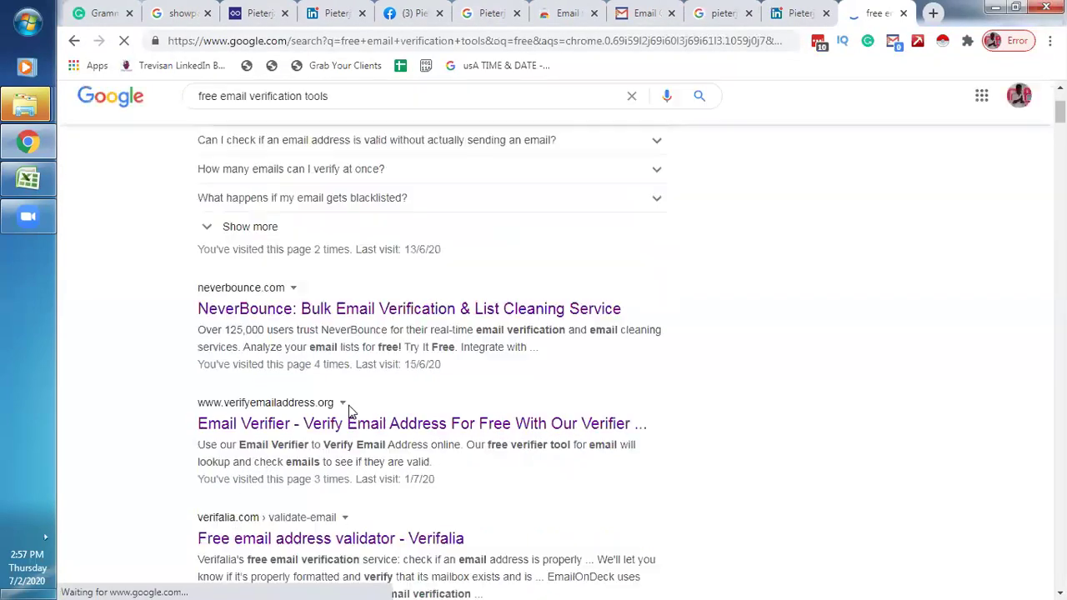
scroll(350, 410, "down", 1)
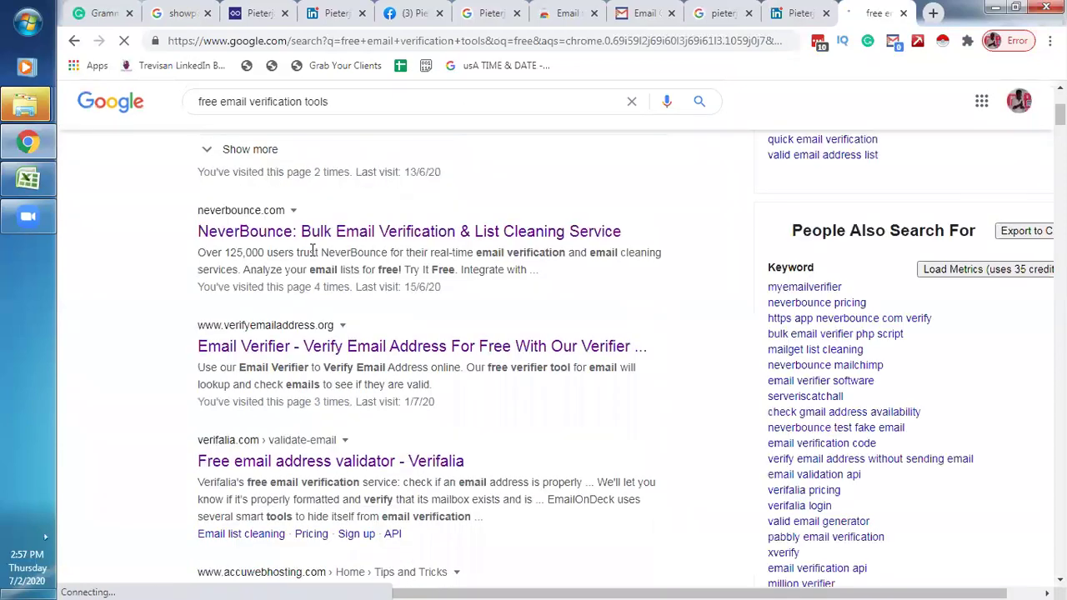
right_click(331, 349)
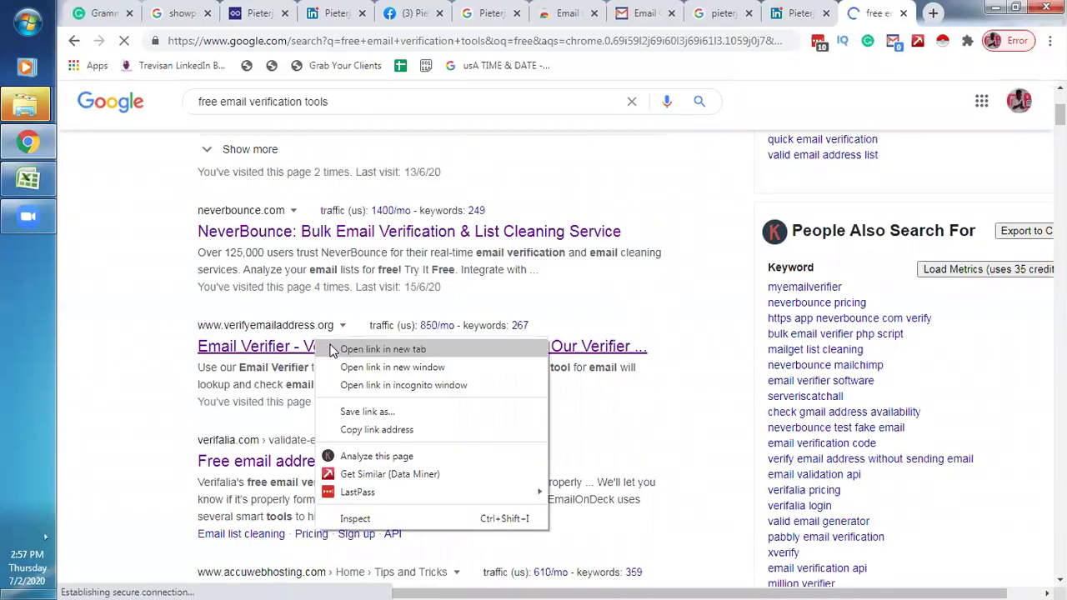
Return to the Google search for the CEO's email and copy the address from the search query
left_click(604, 12)
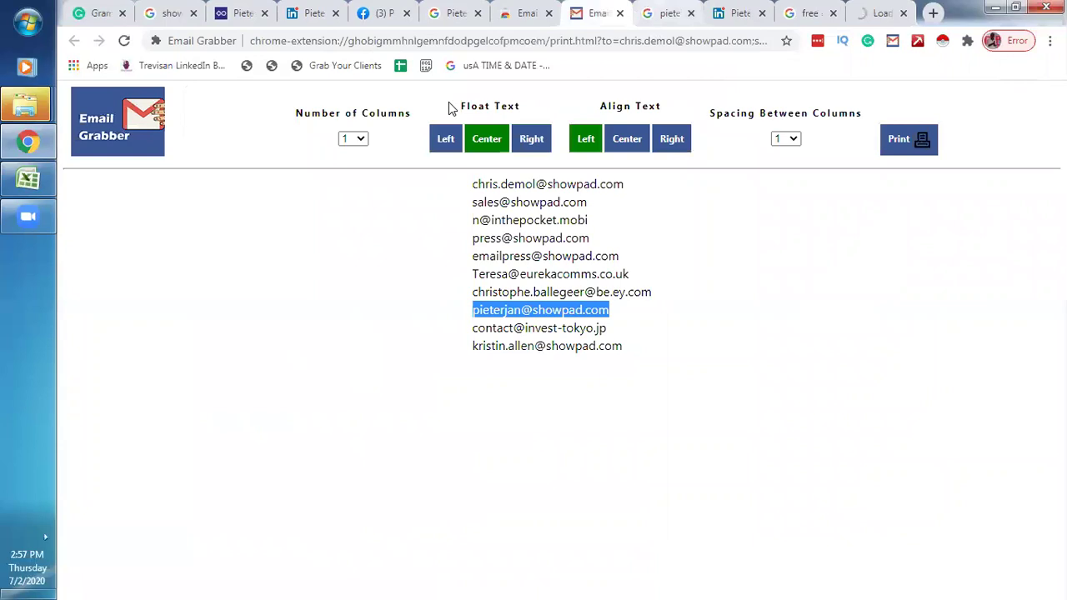
key("ctrl+Tab")
triple_click(426, 147)
key("ctrl+c")
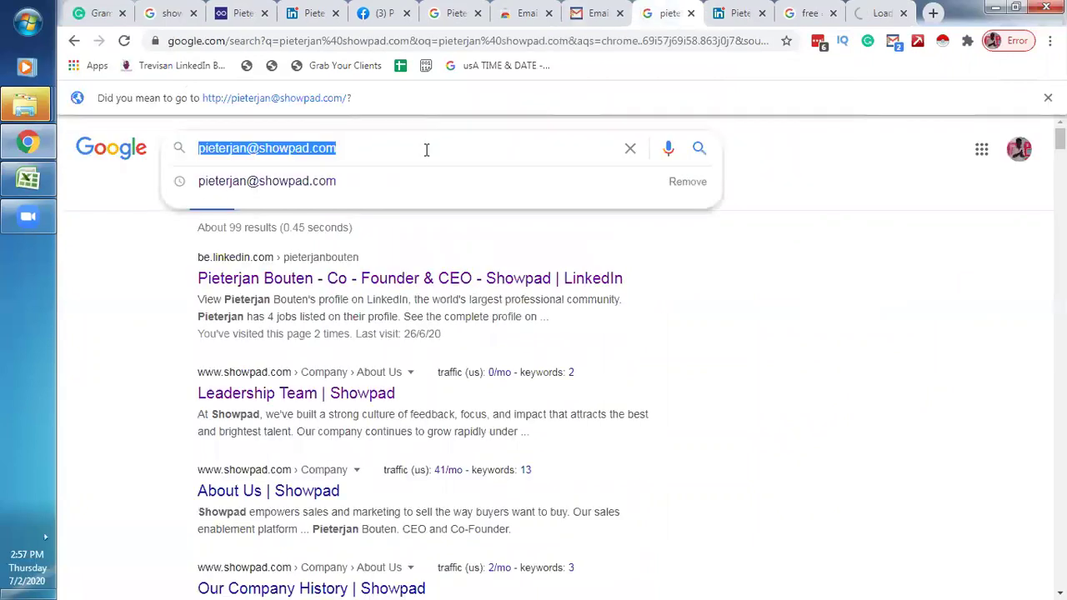
right_click(426, 154)
left_click(472, 184)
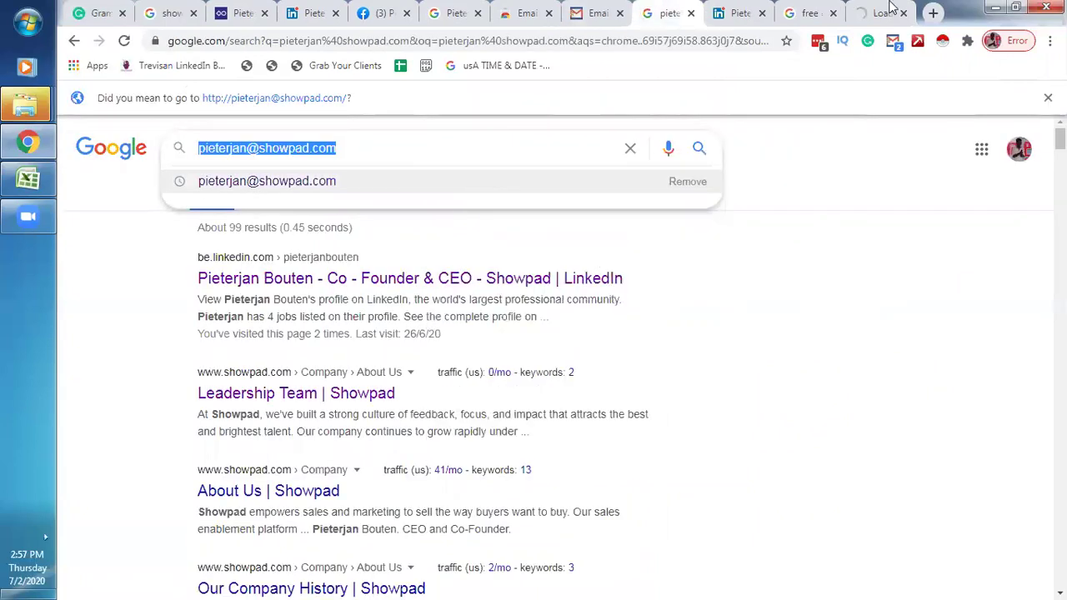
Verify the copied email address on VerifyEmailAddress.org, completing the "I'm not a robot" check
left_click(890, 8)
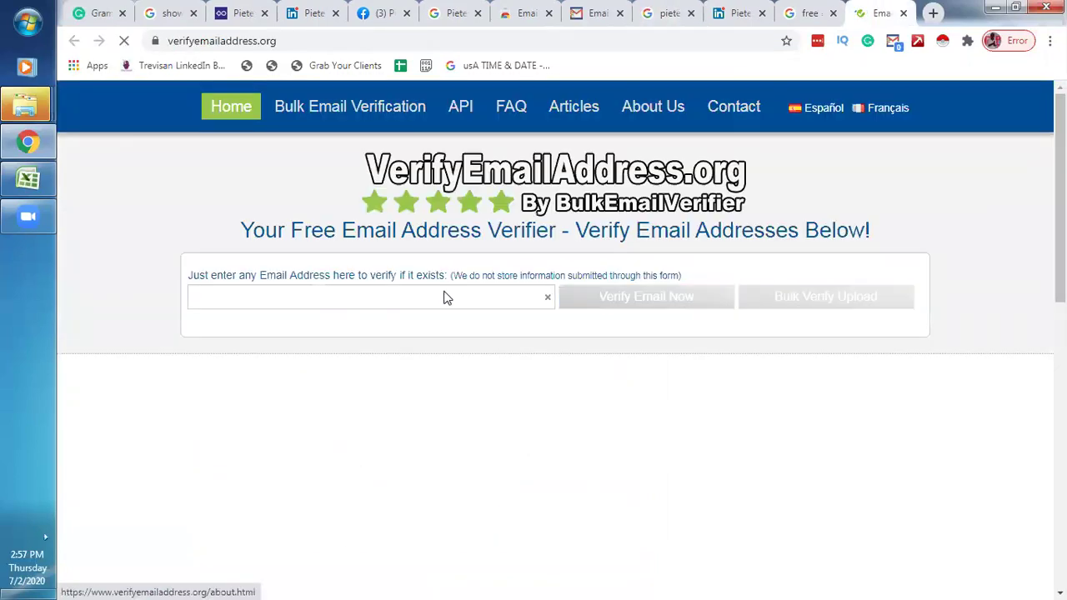
left_click(446, 299)
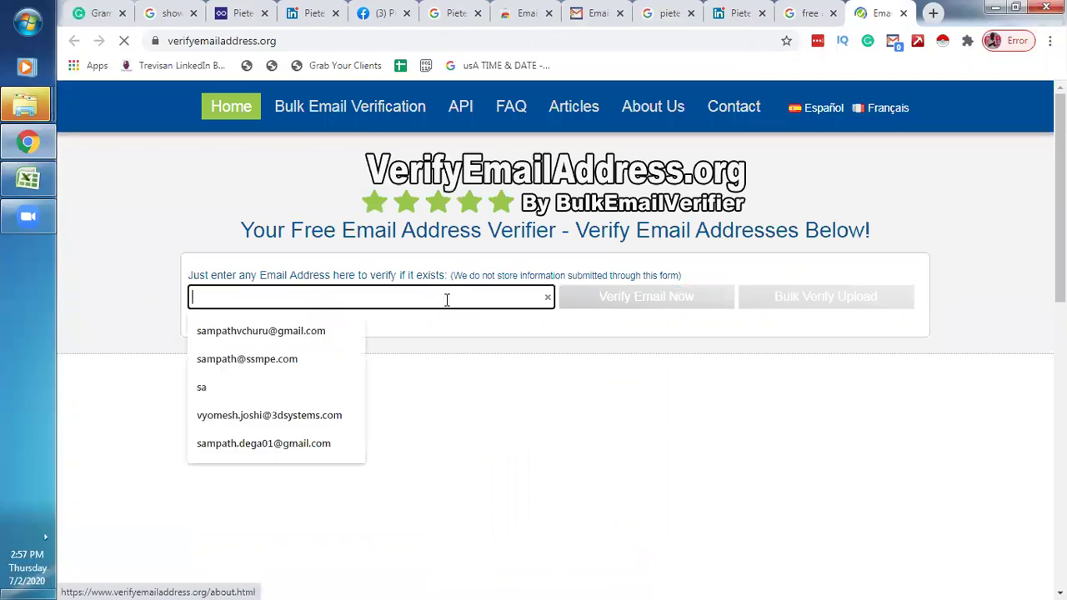
key("ctrl+v")
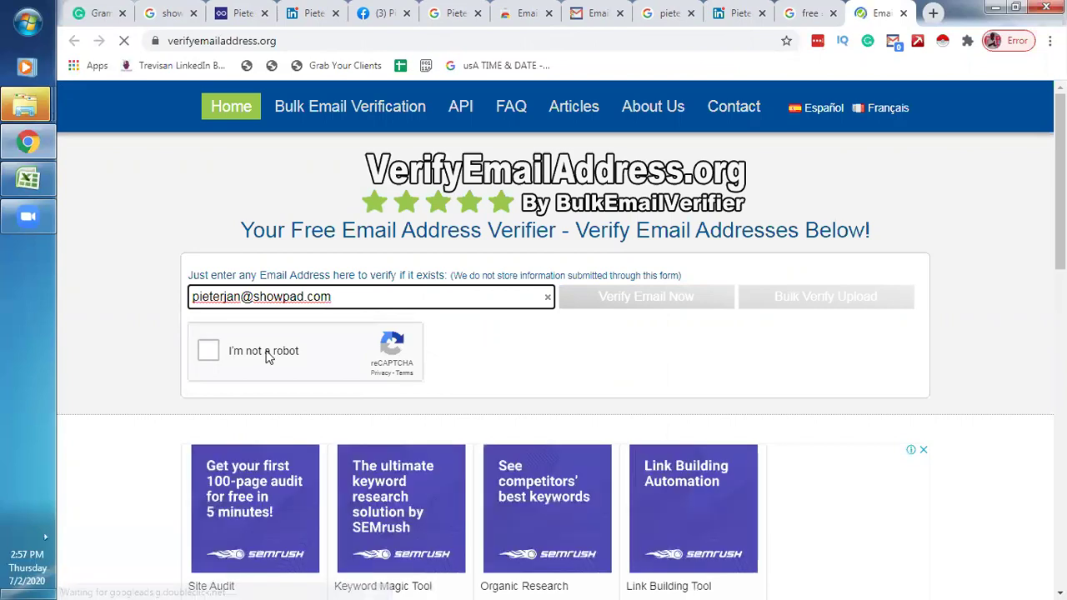
left_click(269, 354)
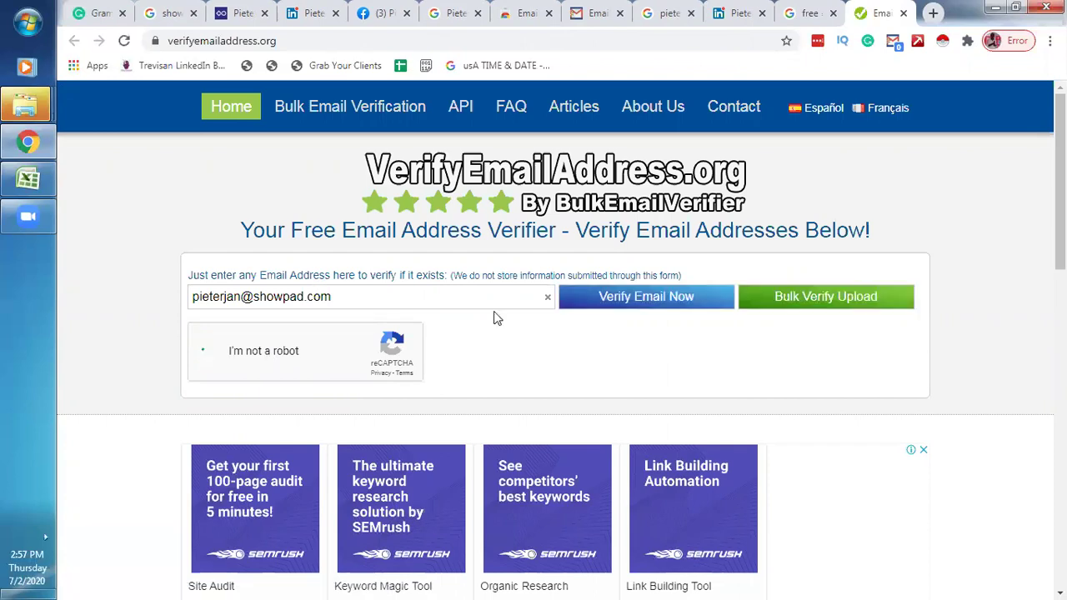
left_click(627, 296)
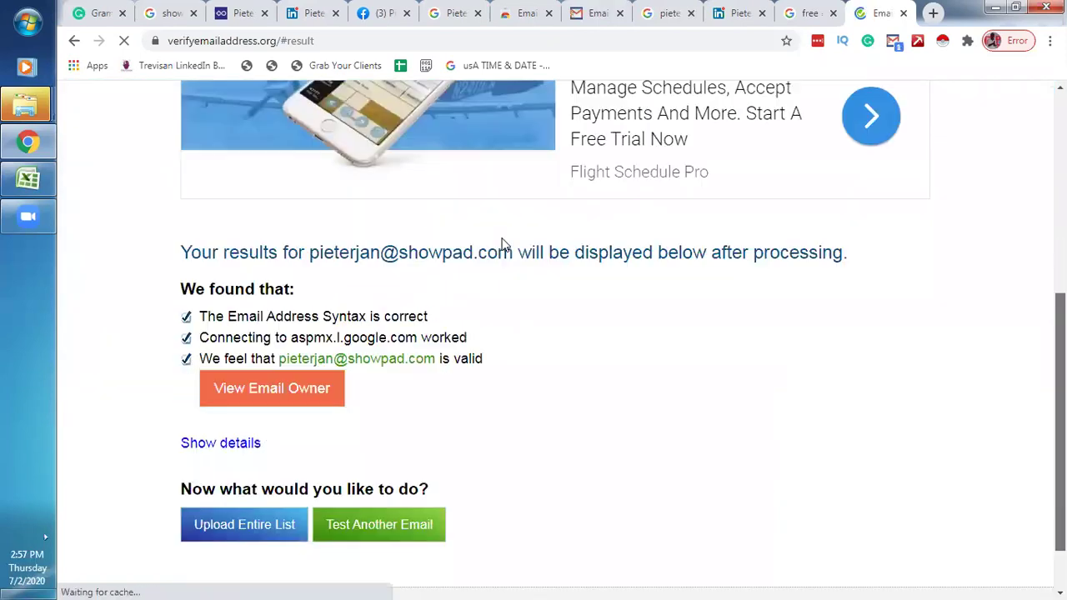
Read the verification findings on the address syntax, mail server connection and validity of the CEO's email
triple_click(501, 246)
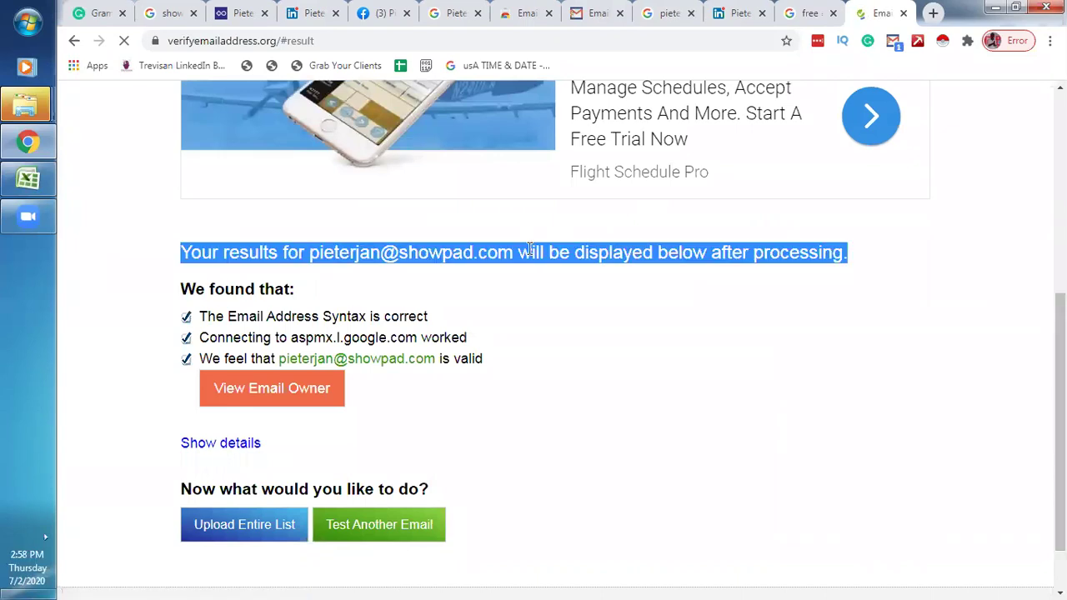
double_click(293, 315)
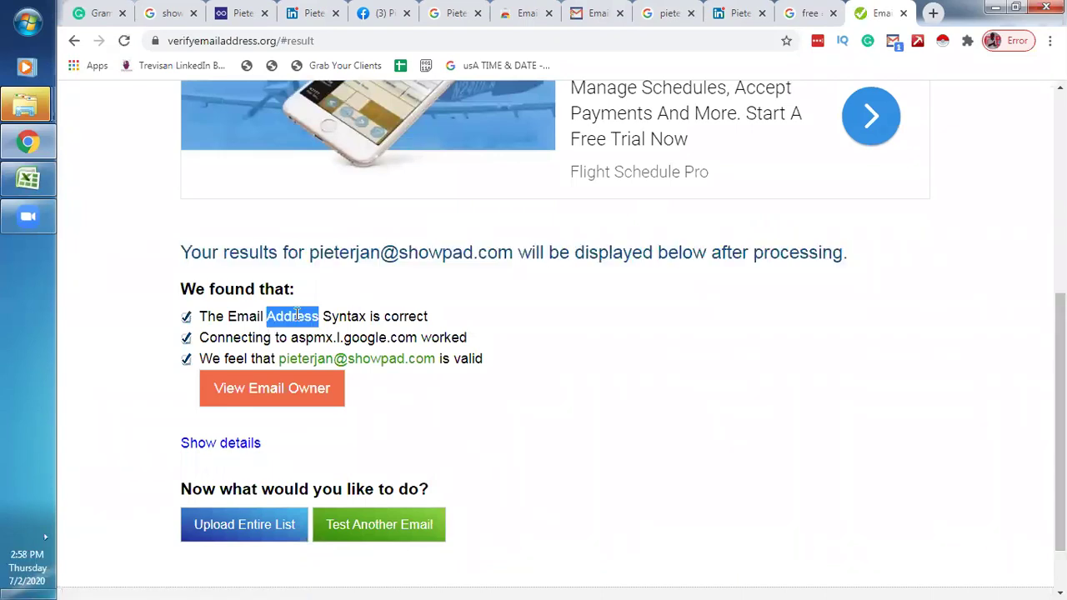
triple_click(296, 316)
triple_click(295, 335)
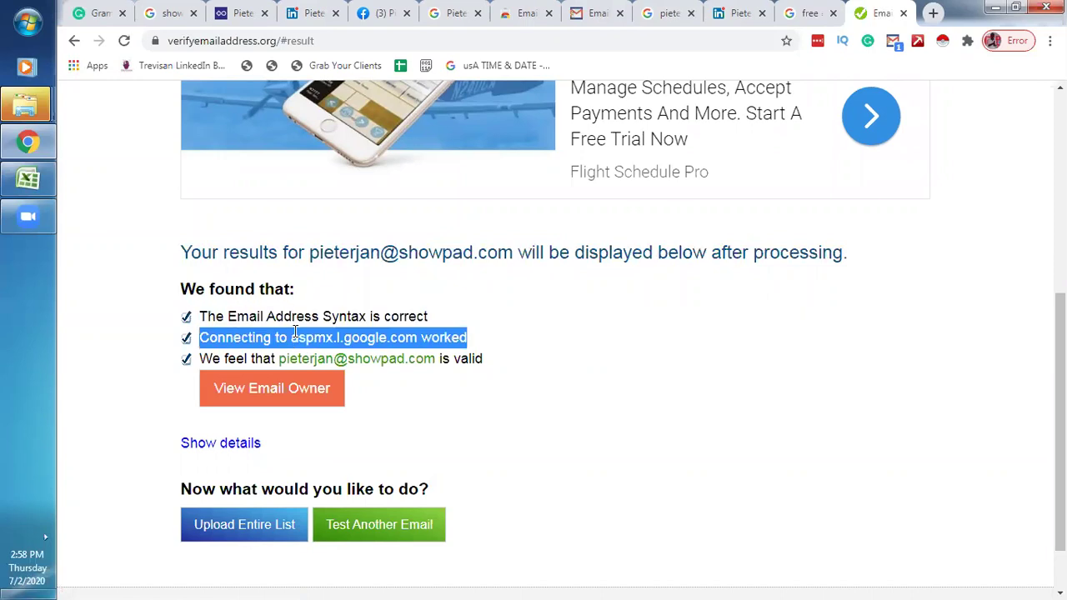
left_click(163, 342)
scroll(163, 341, "down", 1)
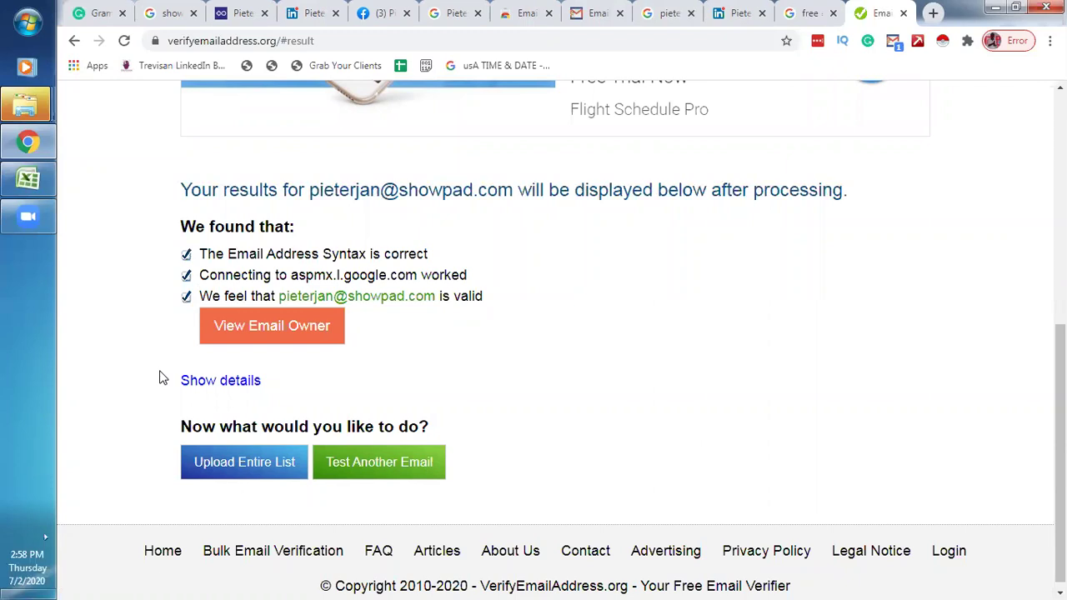
scroll(167, 375, "down", 1)
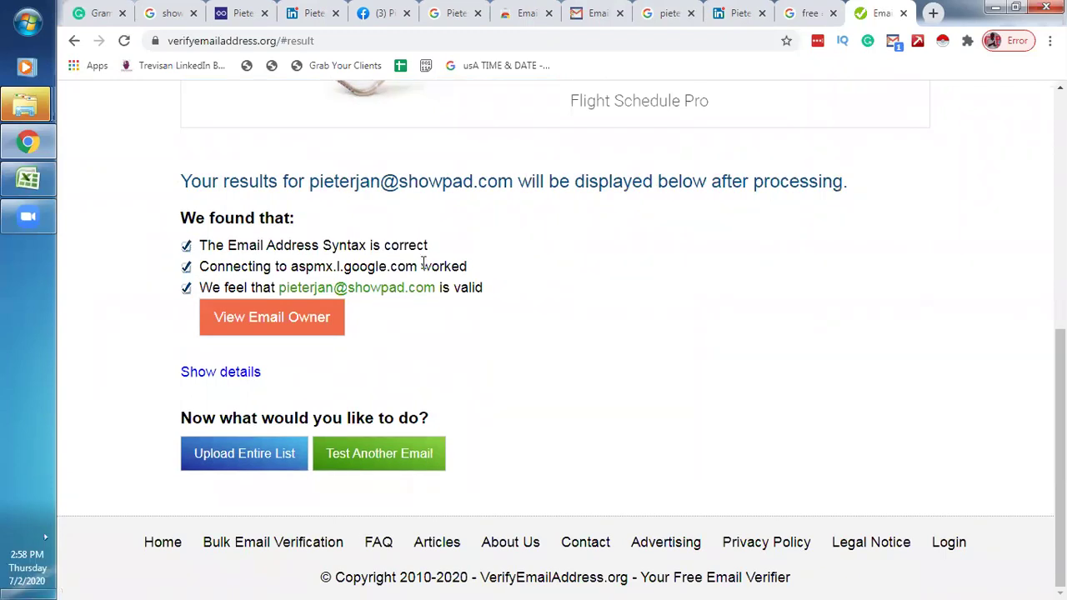
Revisit the email and verification tool searches, and read the CEO's biography on the Showpad website
left_click(682, 10)
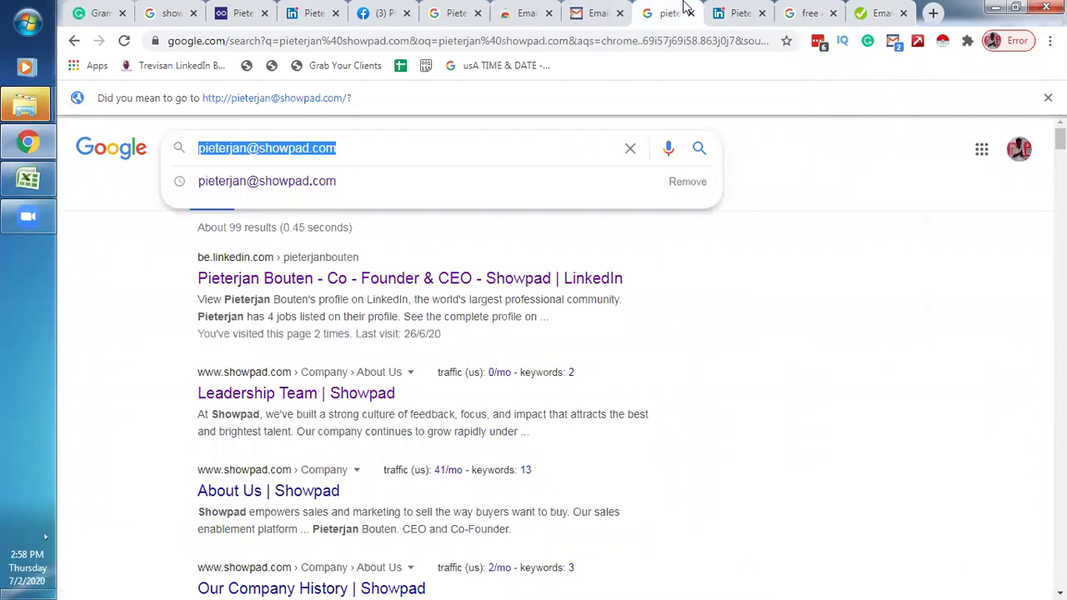
left_click(584, 145)
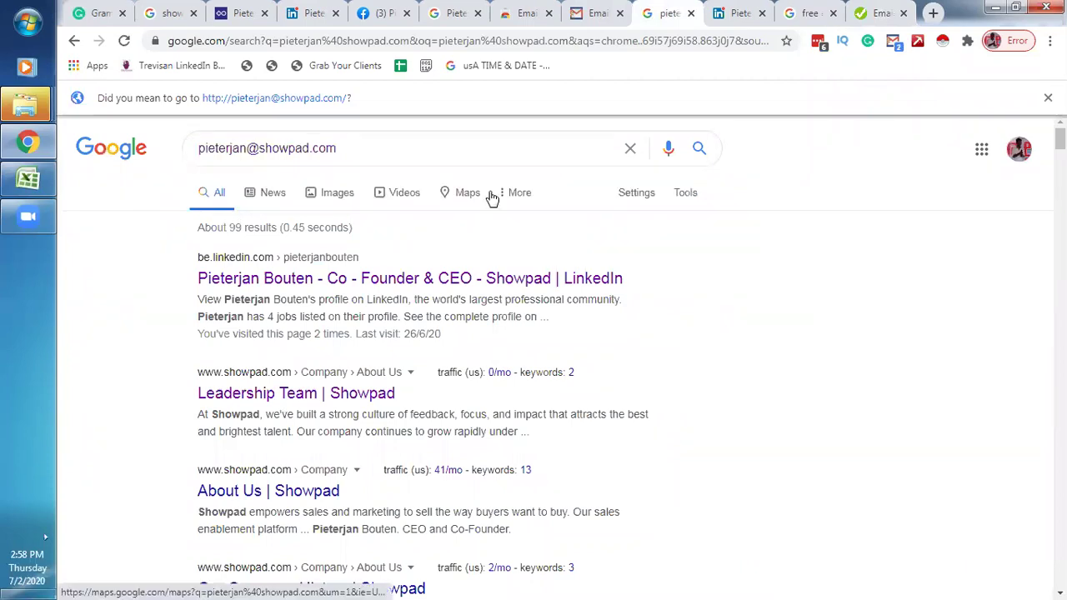
left_click(810, 12)
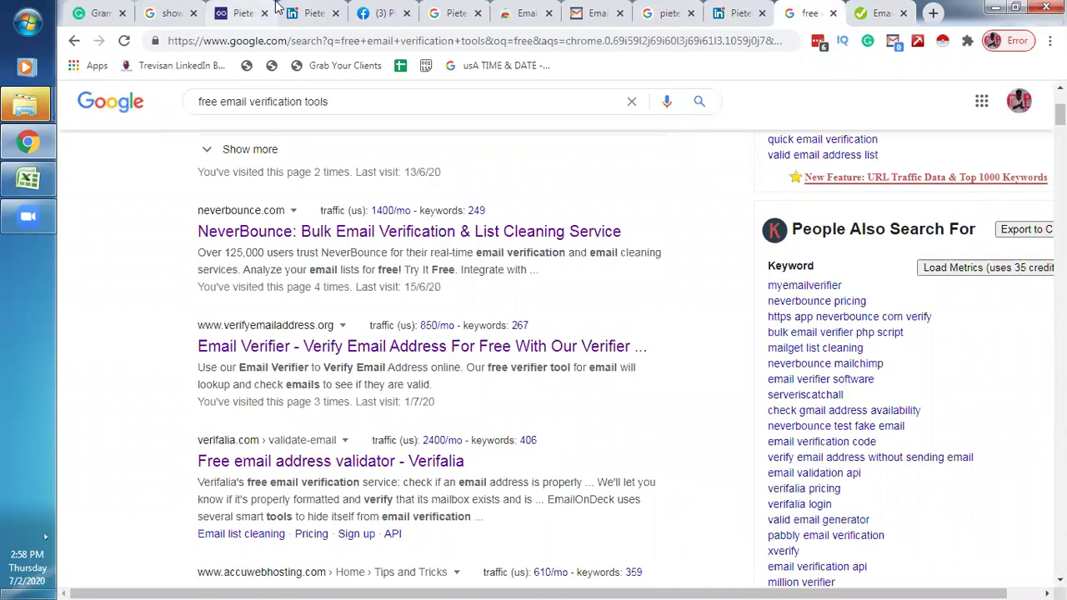
left_click(242, 13)
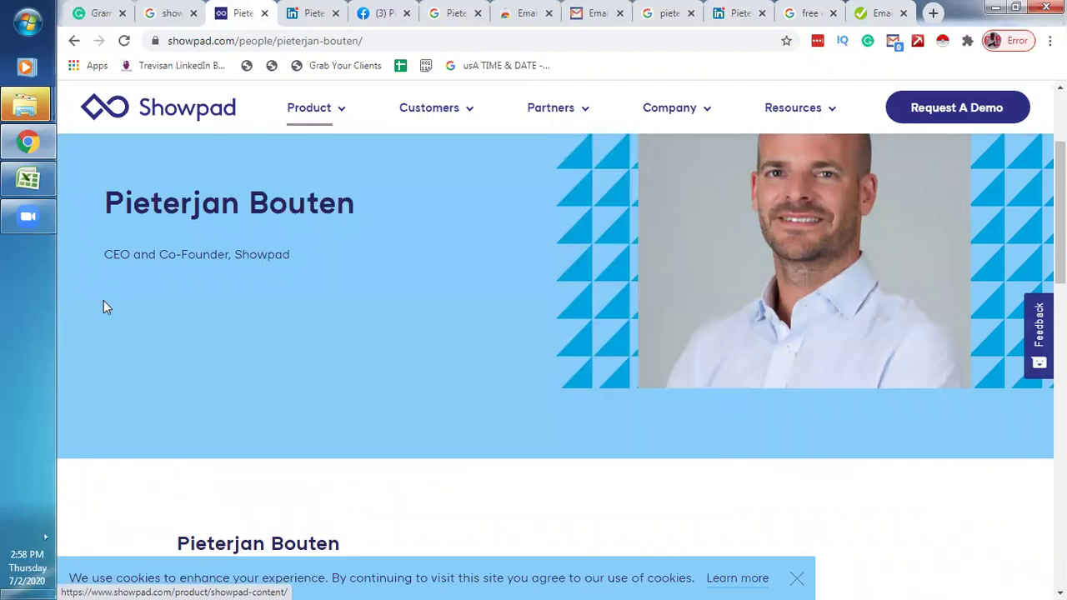
scroll(104, 304, "down", 1)
scroll(104, 305, "down", 2)
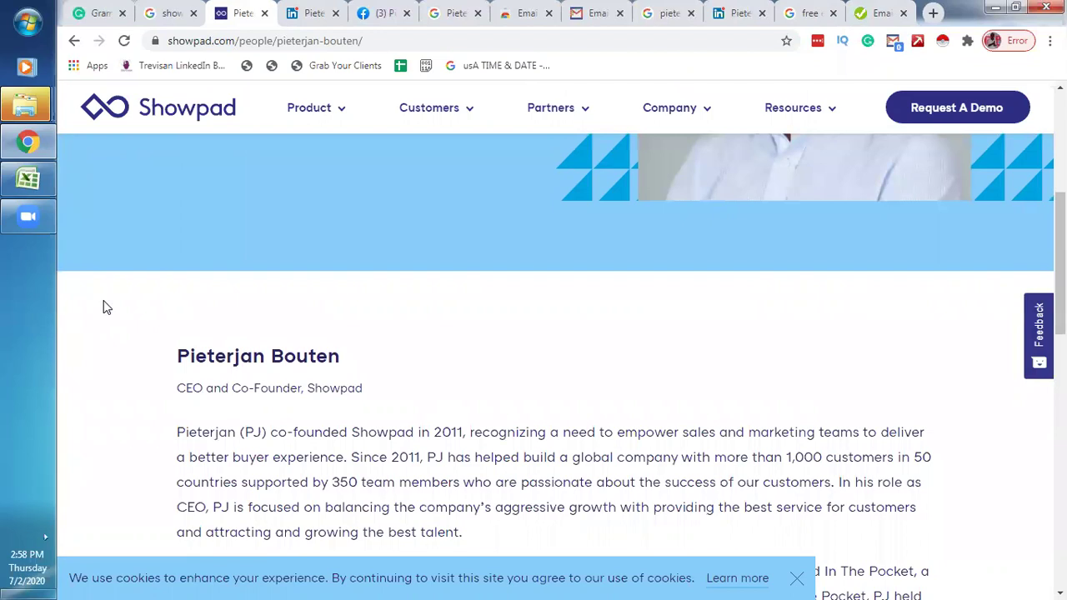
scroll(104, 306, "down", 1)
scroll(105, 306, "down", 2)
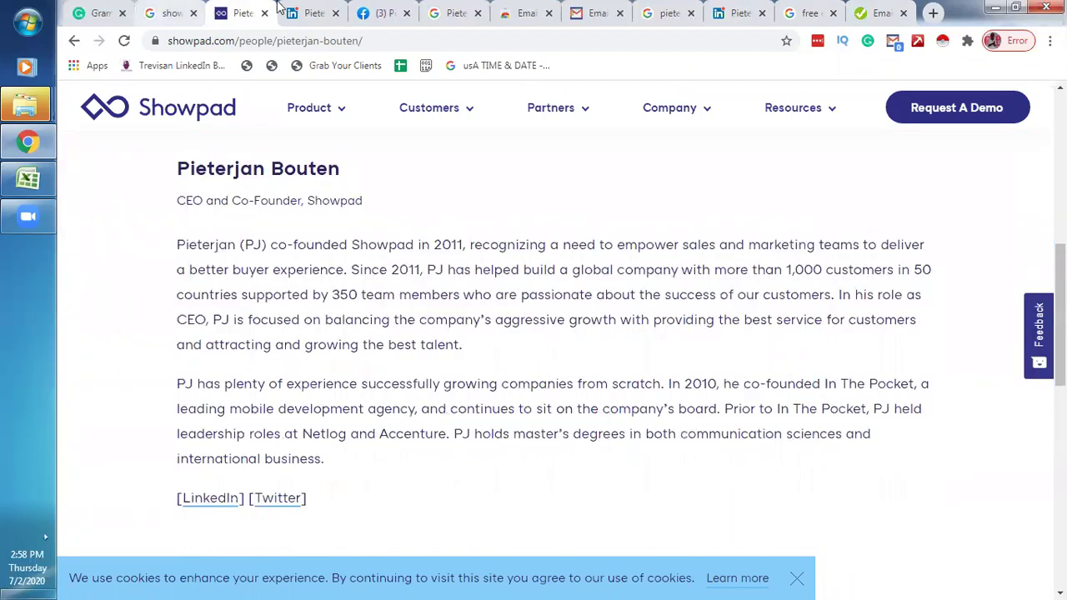
Review the CEO's LinkedIn profile and Facebook contact information, and close the extra LinkedIn contact info page
left_click(310, 13)
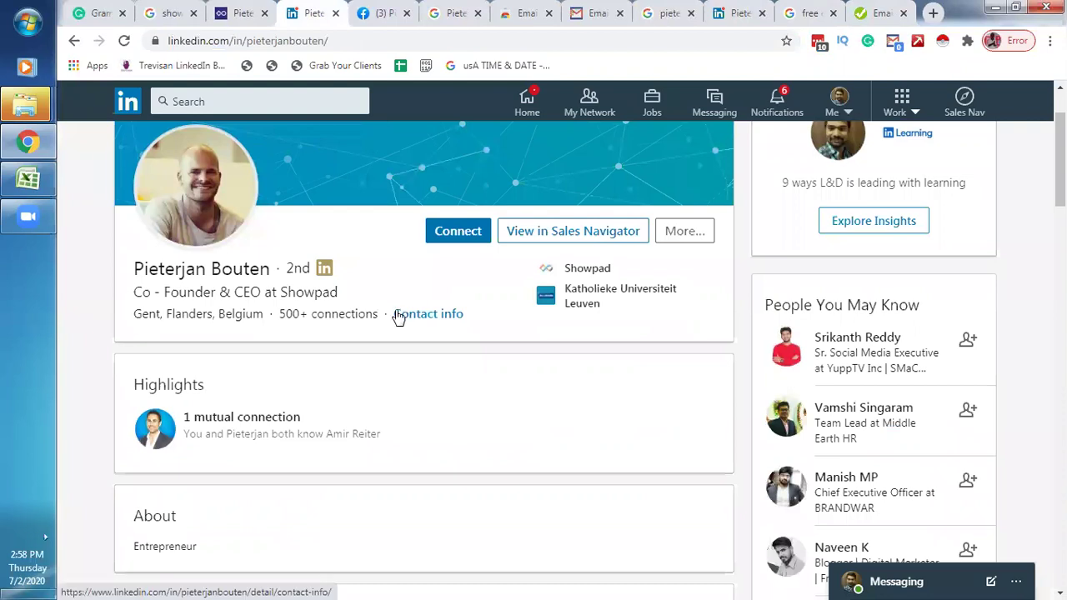
left_click(373, 7)
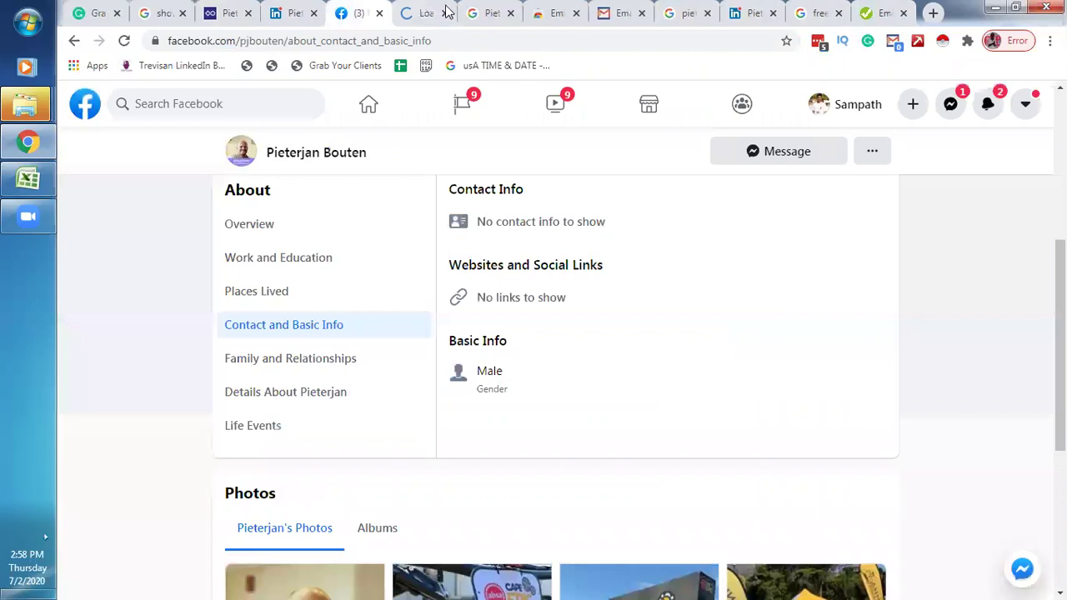
left_click(421, 13)
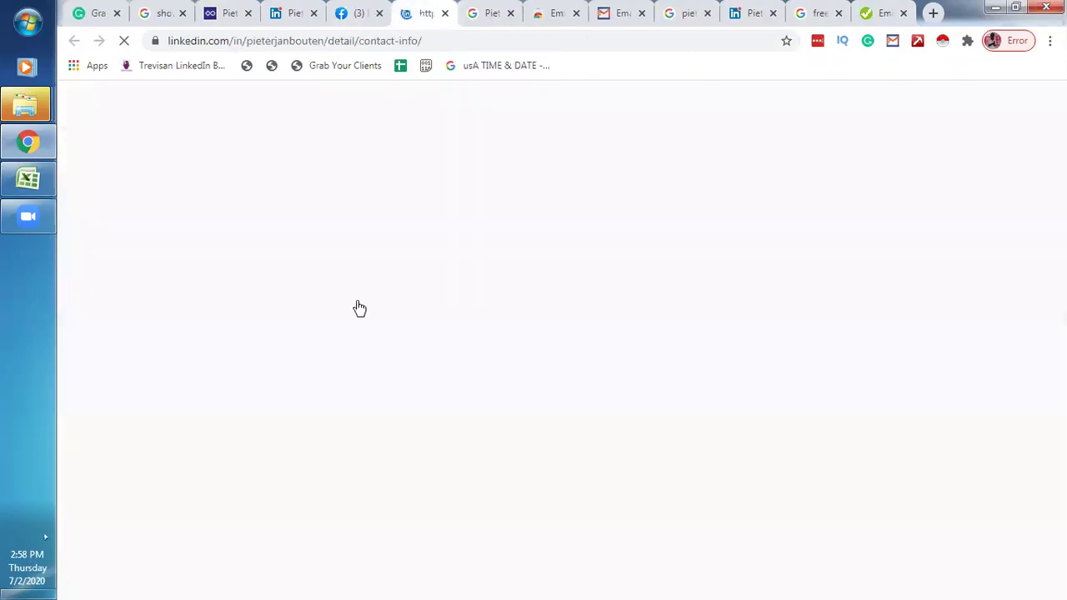
left_click(359, 12)
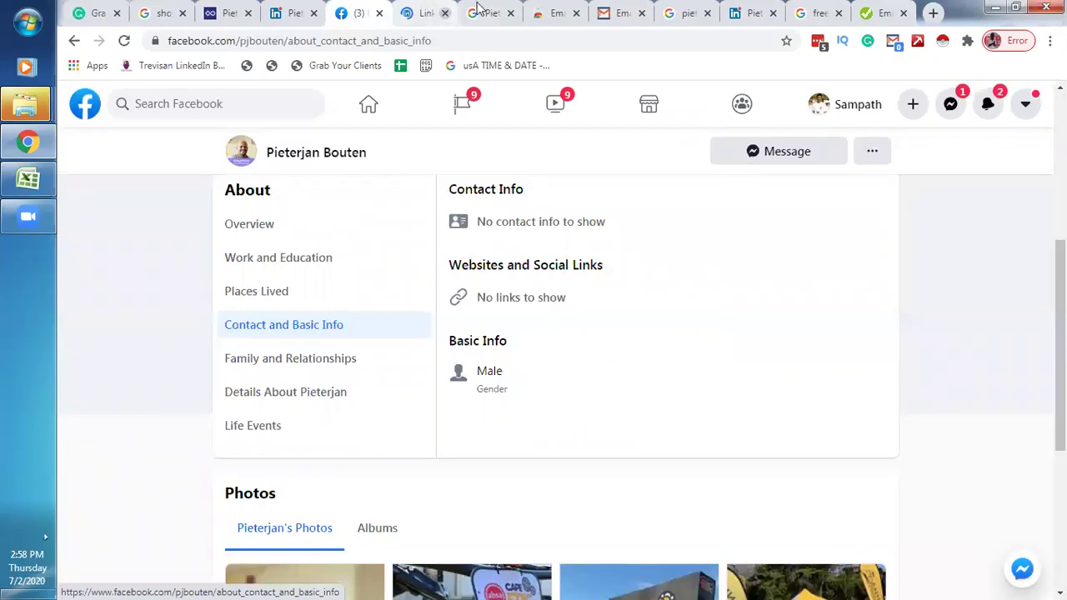
key("ctrl+Tab")
key("ctrl+w")
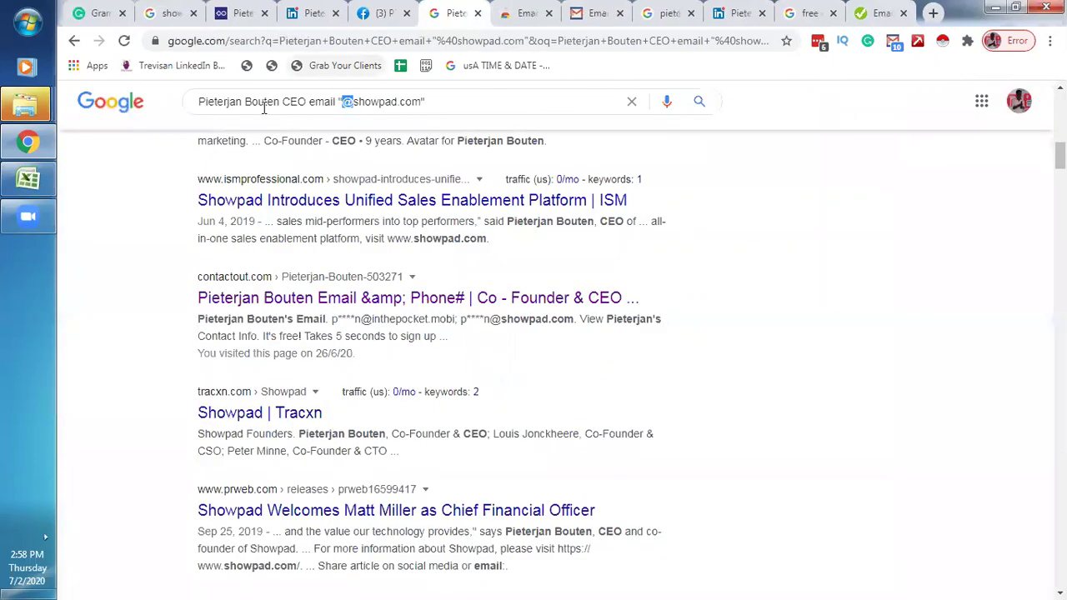
triple_click(263, 103)
left_click(300, 101)
double_click(302, 100)
double_click(313, 99)
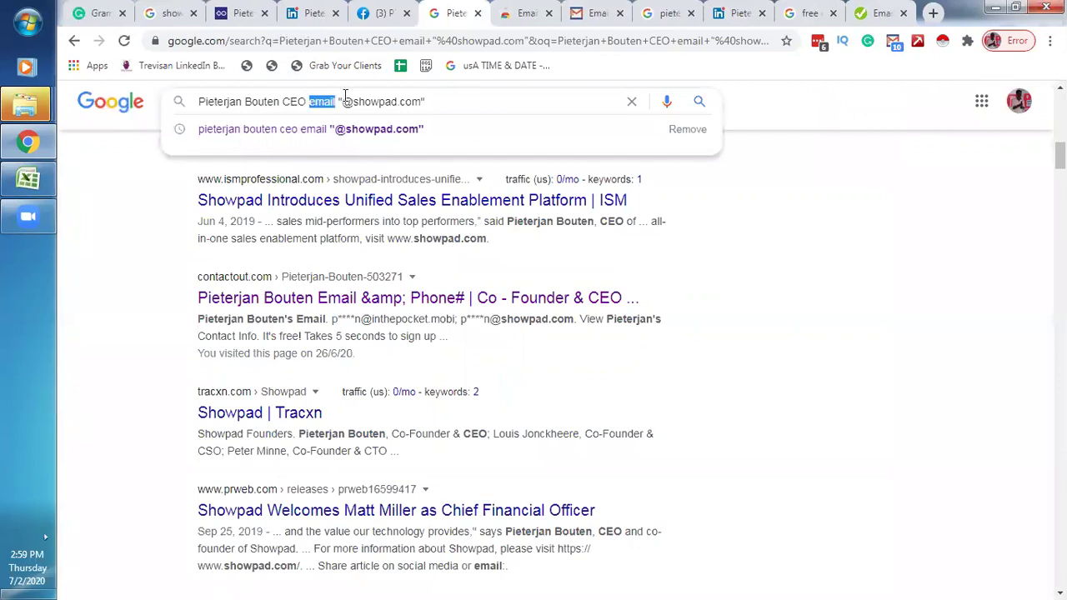
triple_click(351, 96)
left_click(350, 98)
List the emails grabbed from the Google results in Email Grabber's print view and select the CEO's Showpad address
left_click(894, 47)
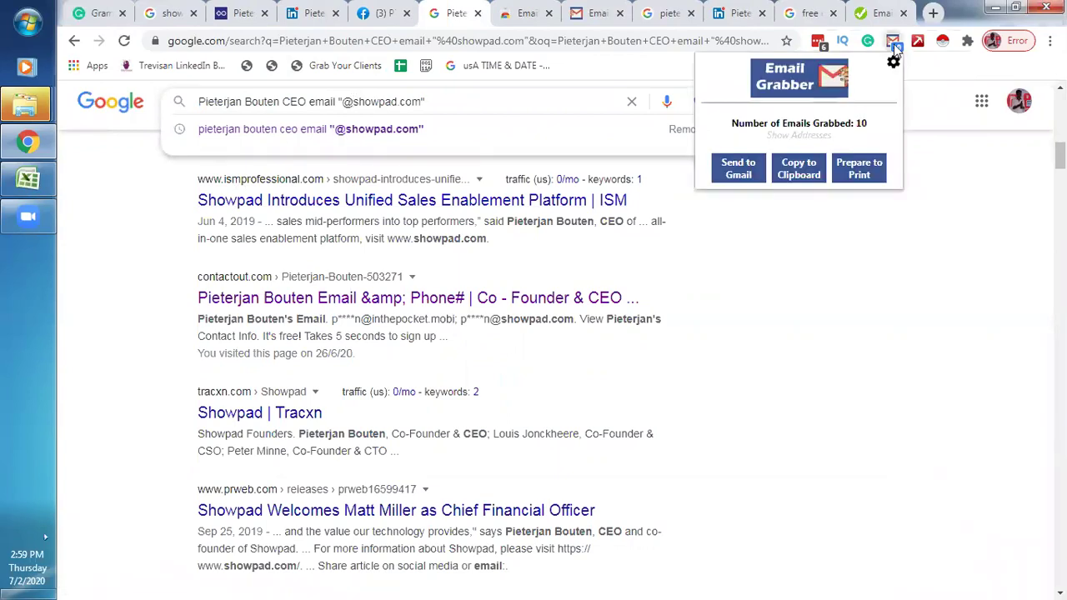
left_click(847, 165)
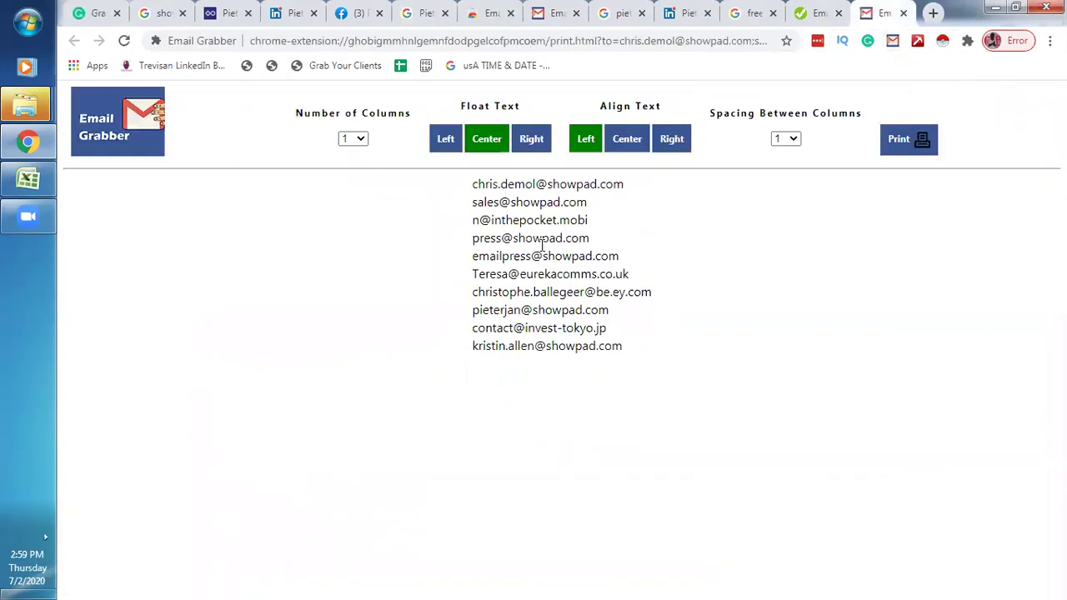
double_click(543, 239)
double_click(543, 308)
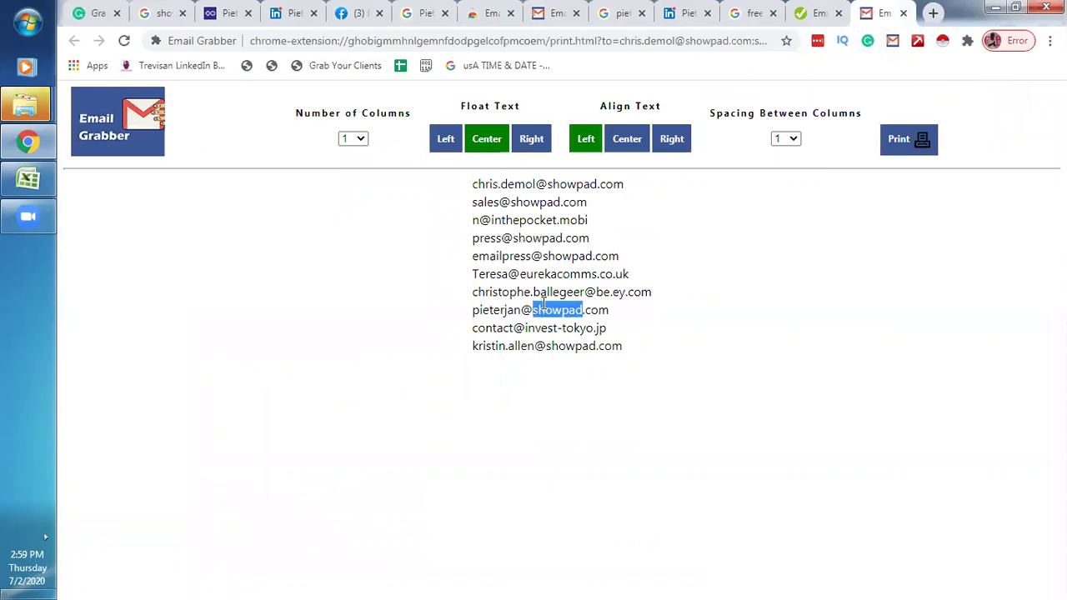
triple_click(543, 308)
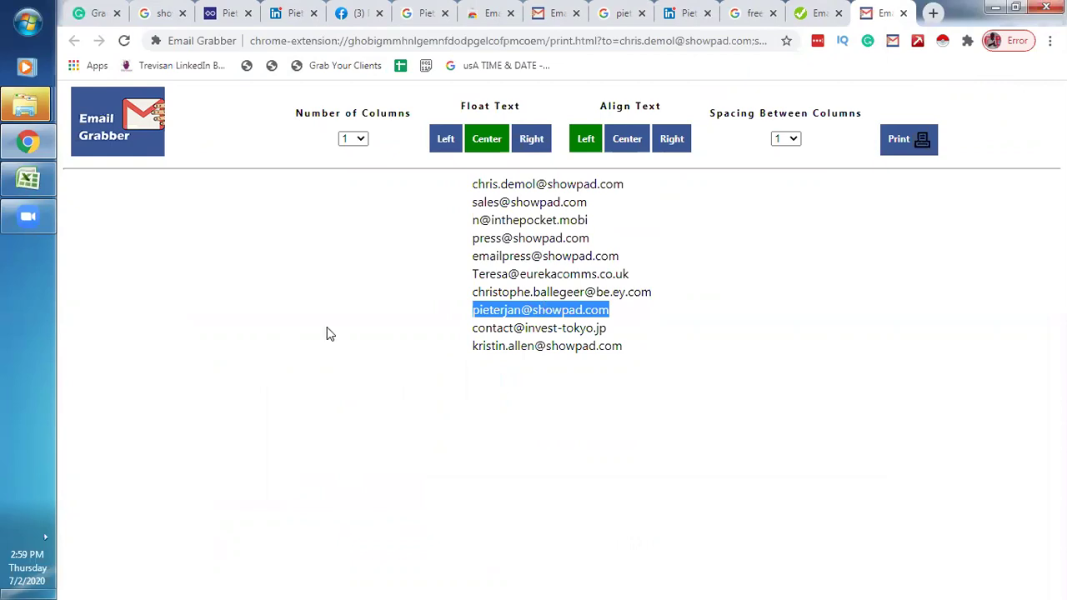
Switch to the Find emals workbook in Excel, and open the Company List and Linkedin Leads files from the presentation folder
left_click(43, 187)
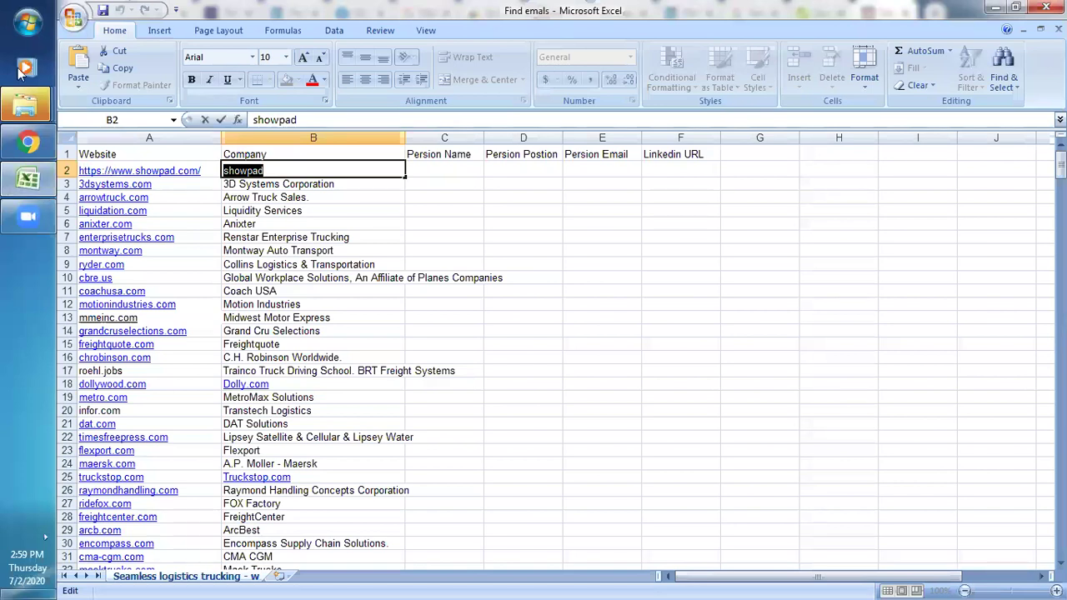
mouse_move(30, 103)
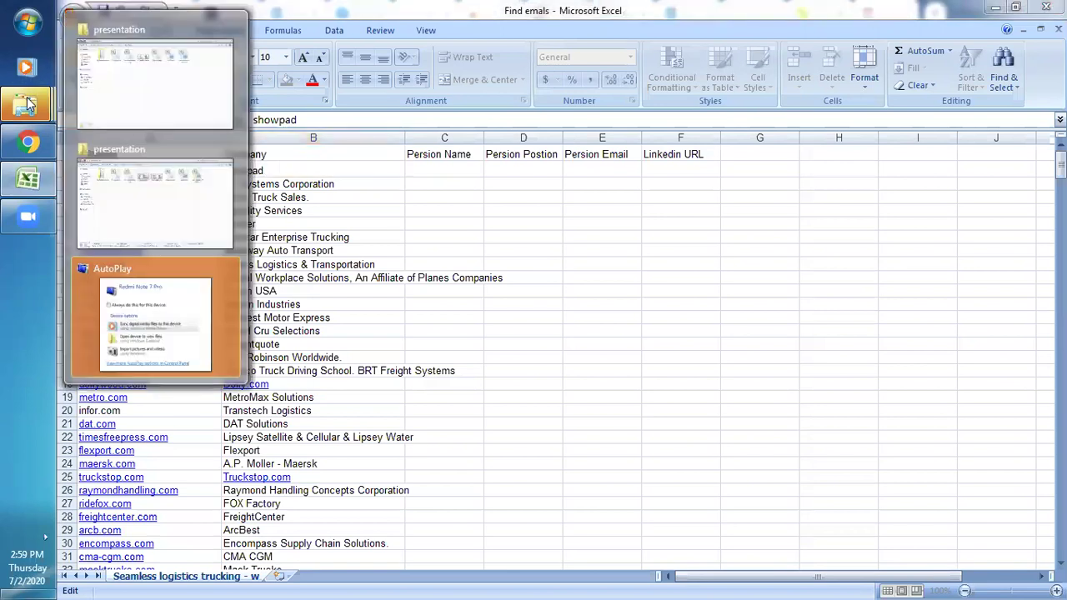
left_click(116, 151)
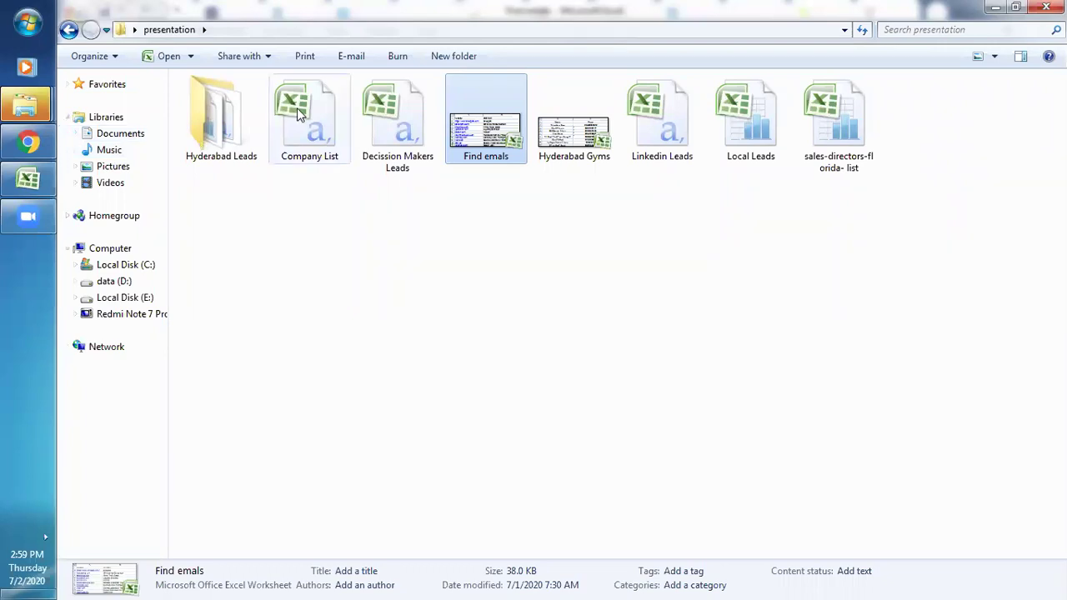
key("alt+Tab")
double_click(404, 116)
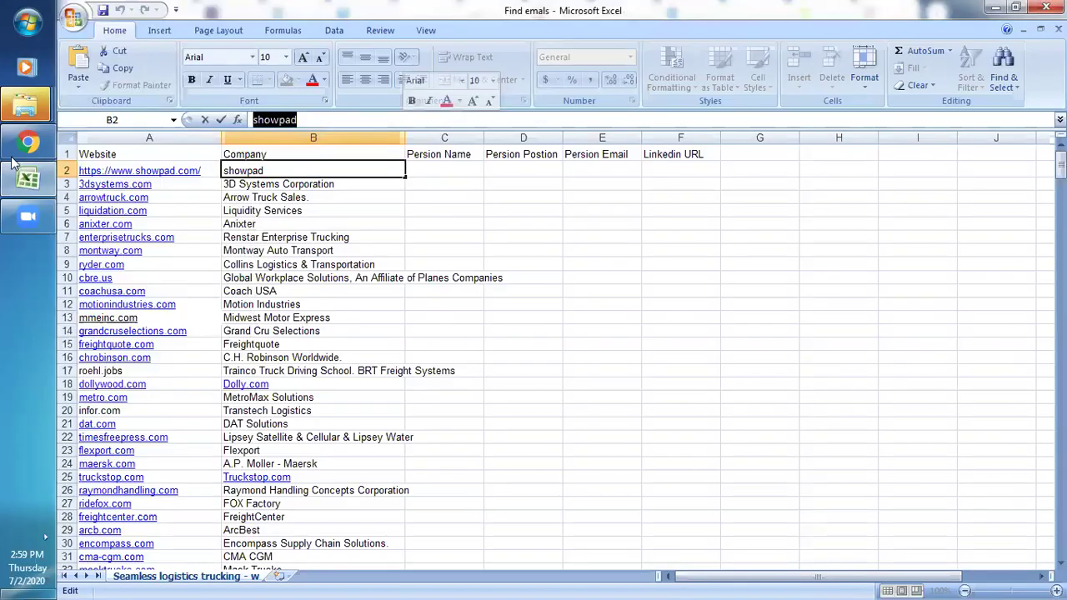
mouse_move(21, 115)
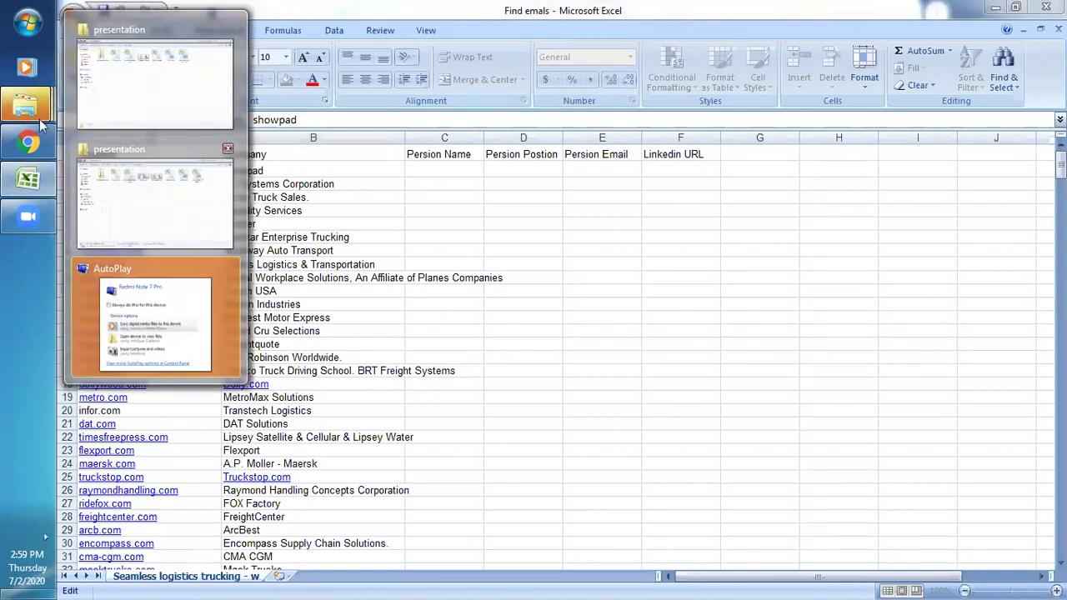
left_click(39, 119)
left_click(119, 167)
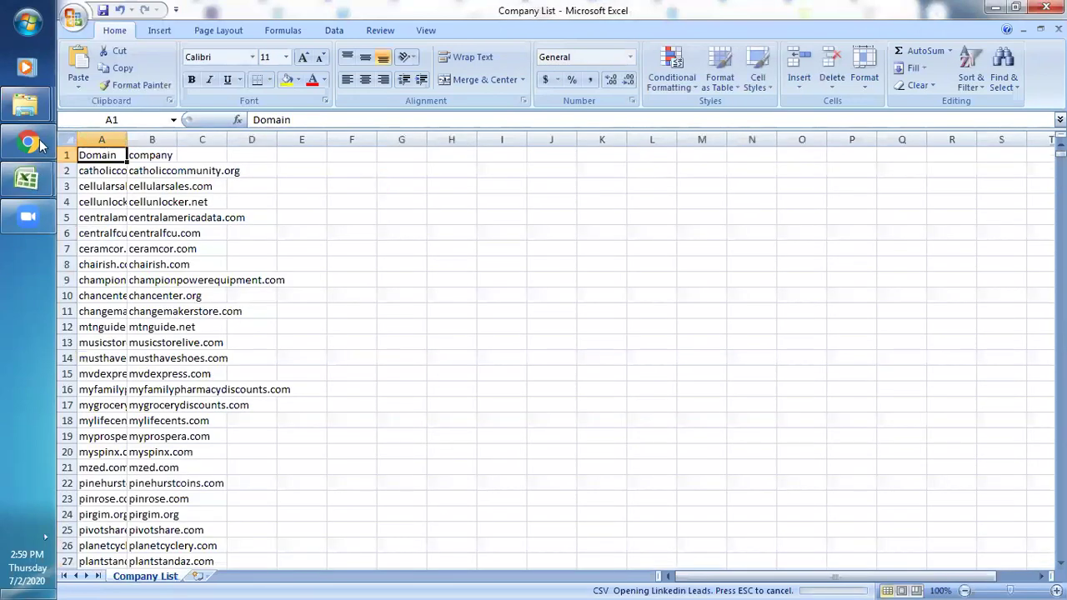
Open the Local Leads workbook from the presentation folder and look across its contact and social media columns past Twitter
mouse_move(41, 146)
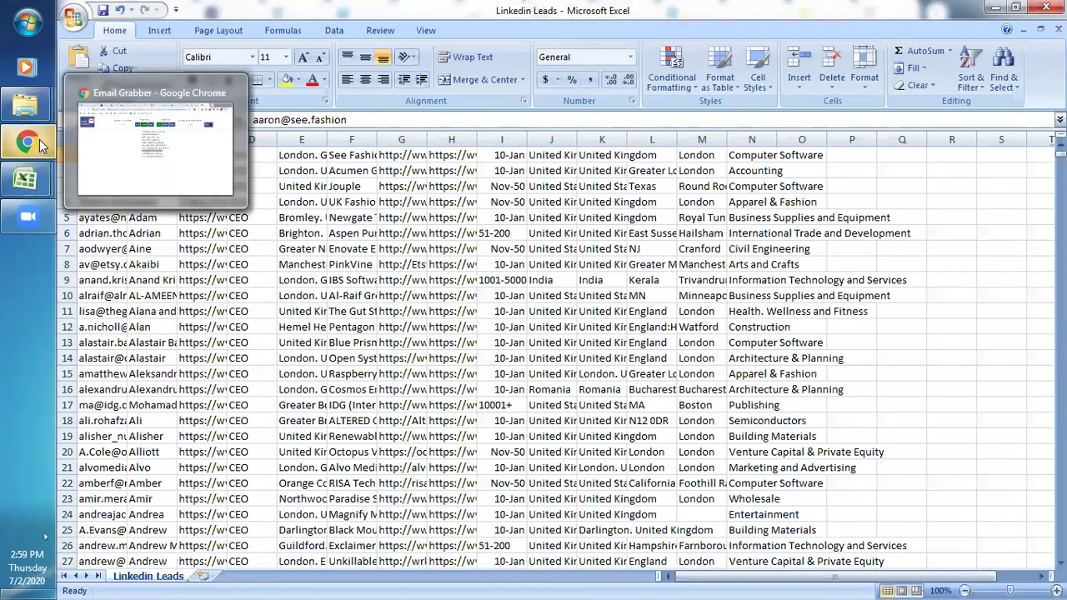
mouse_move(25, 104)
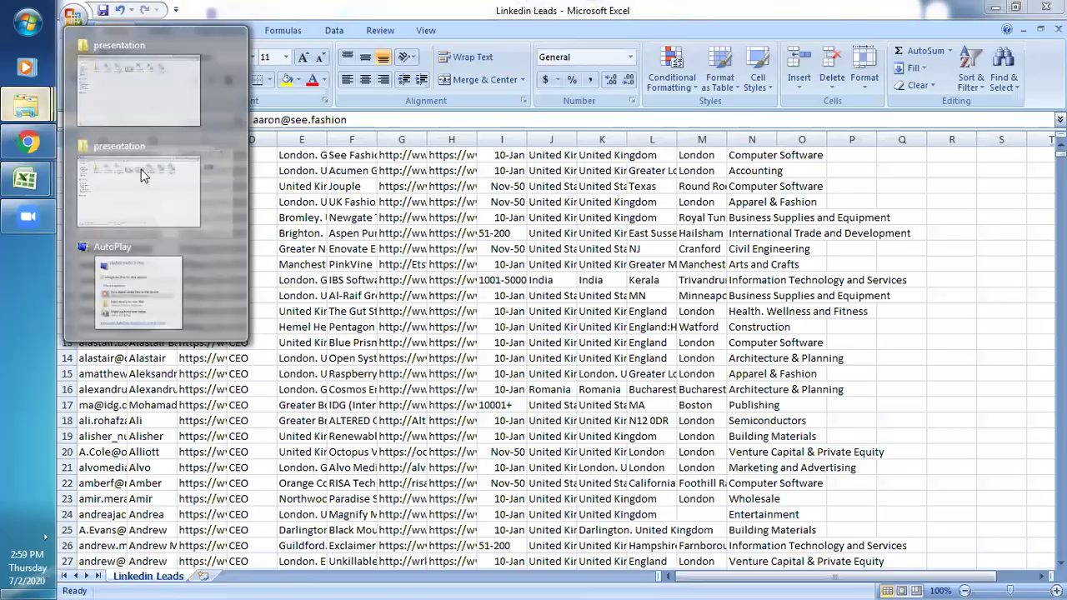
left_click(141, 169)
double_click(767, 98)
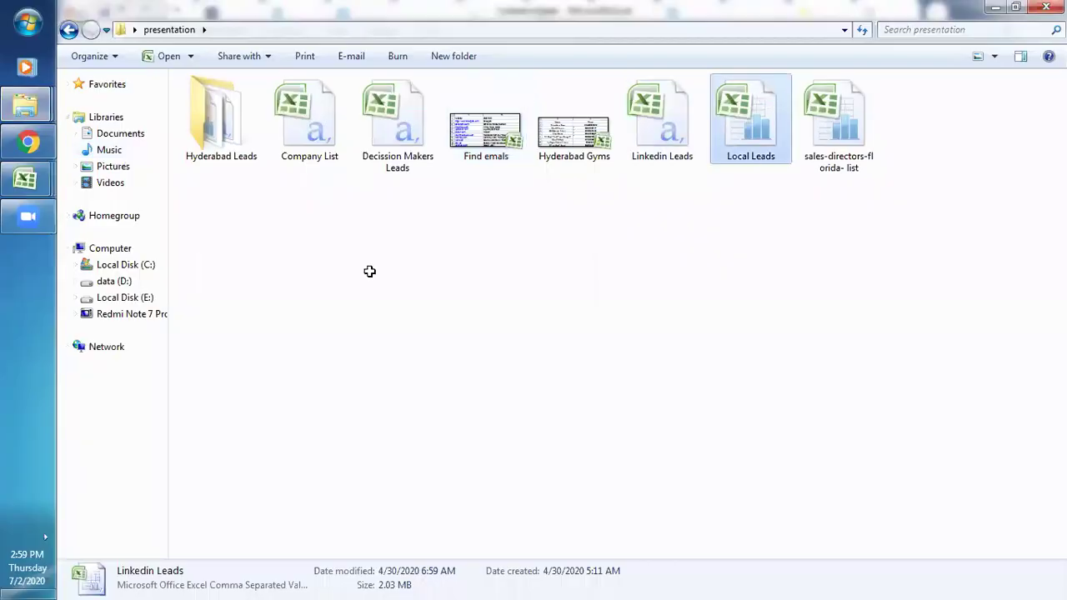
key("Right")
key("Right")
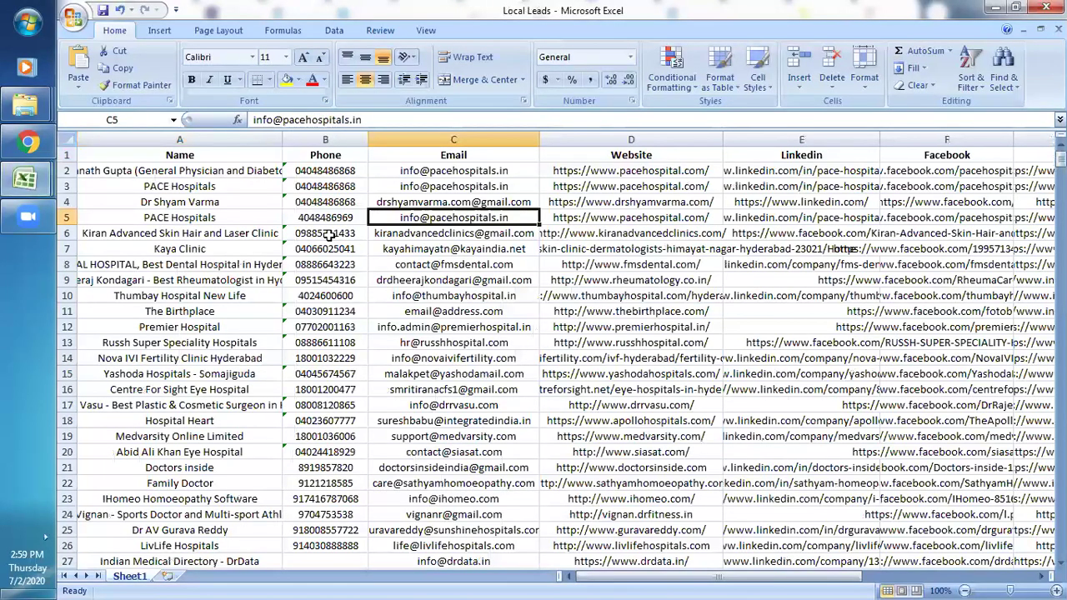
key("Right")
key("Right")
key("Right")
key("Right")
key("Right")
key("Right")
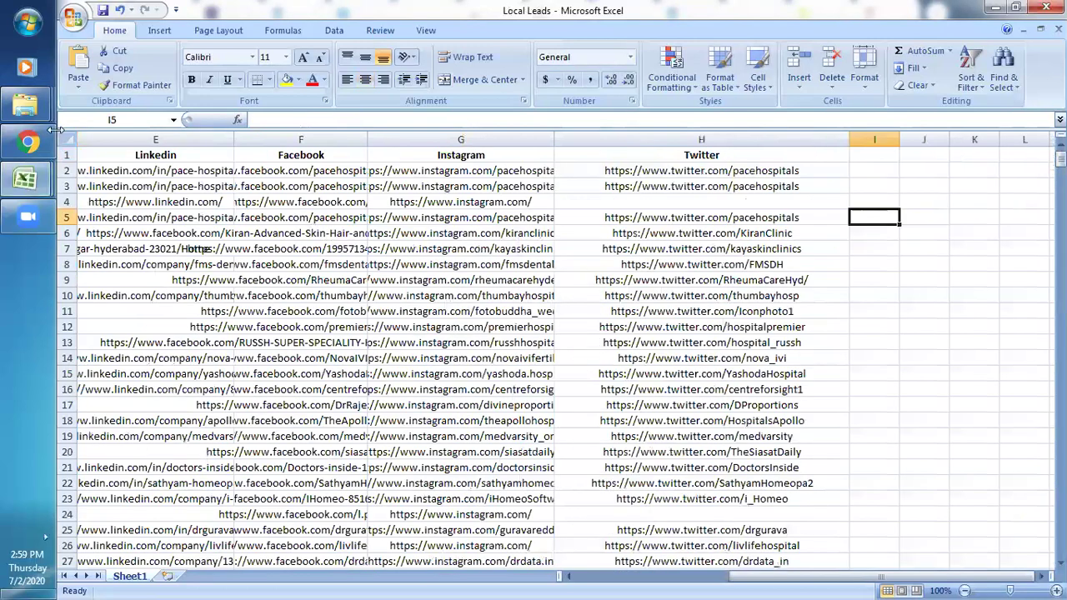
Bring up the Linkedin Leads file from the presentation folder to view its records, and return to the Email Grabber list in Chrome
left_click(25, 104)
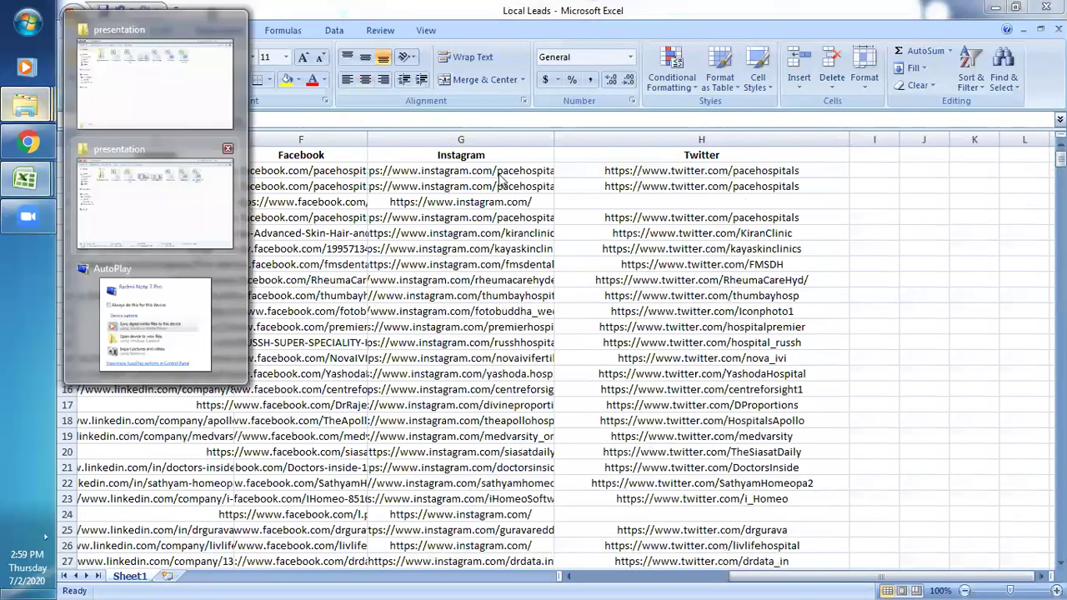
left_click(156, 204)
double_click(660, 125)
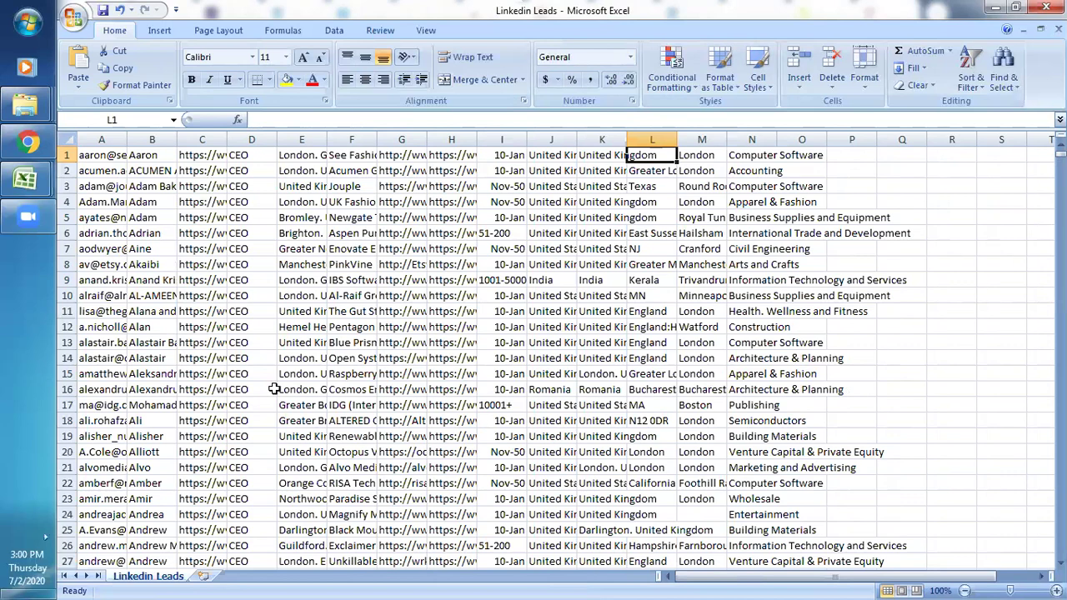
left_click(29, 139)
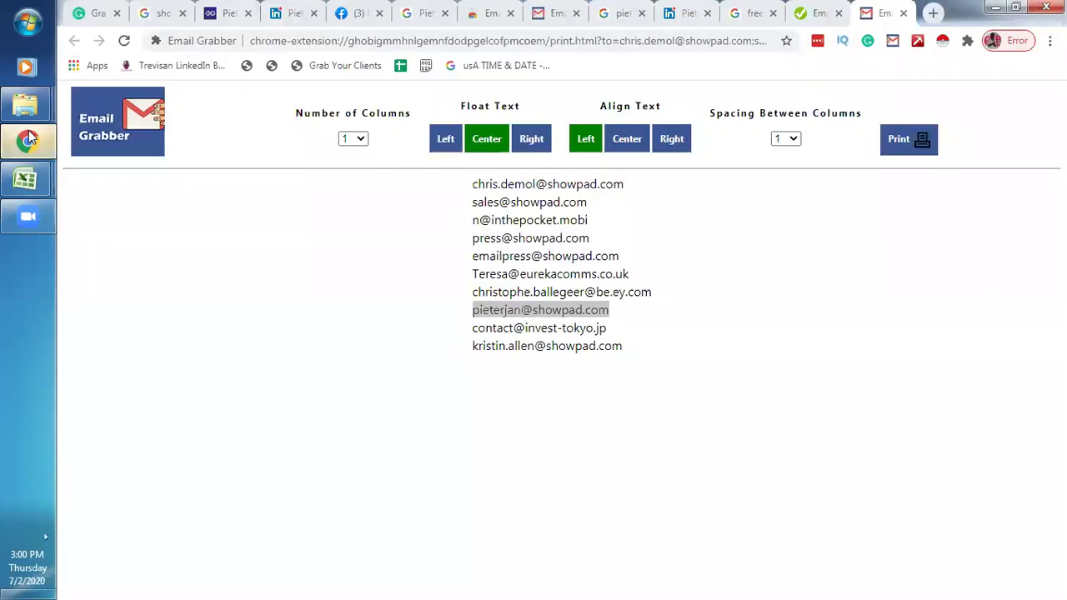